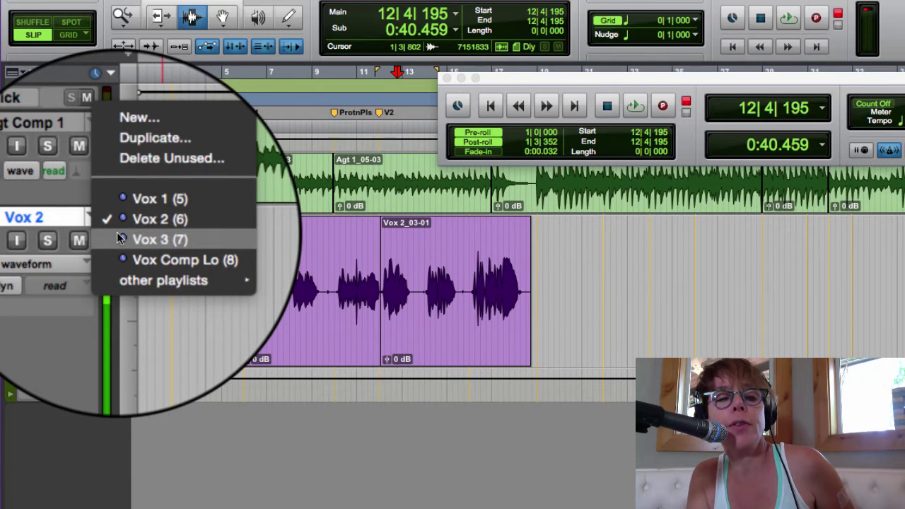
Step: Switch the vocal track to the Vox 3 playlist and back to Vox 1
left_click(118, 237)
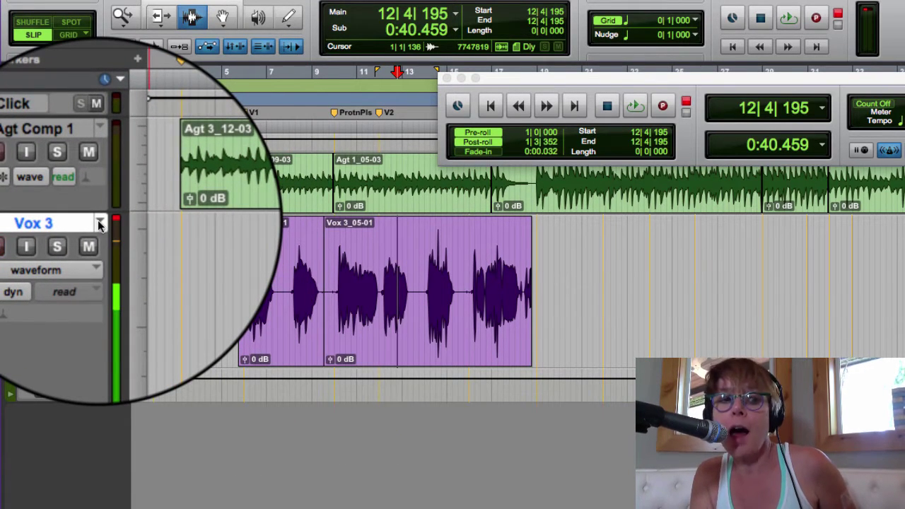
left_click(100, 224)
left_click(116, 190)
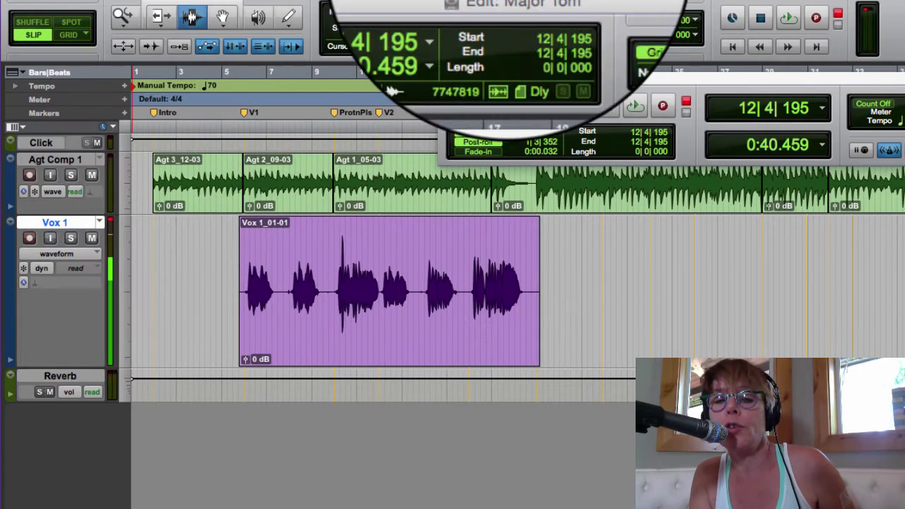
Step: Turn off Low Latency Monitoring for the session
left_click(474, 1)
mouse_move(425, 0)
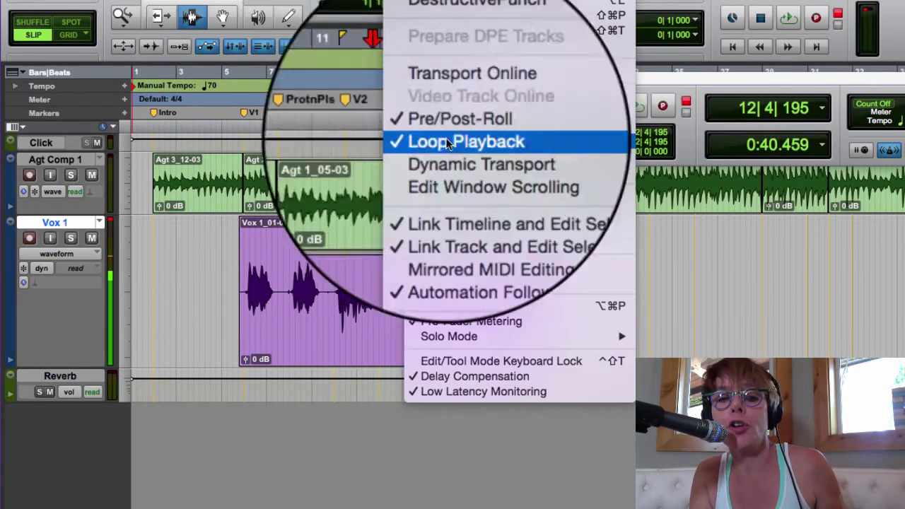
left_click(491, 390)
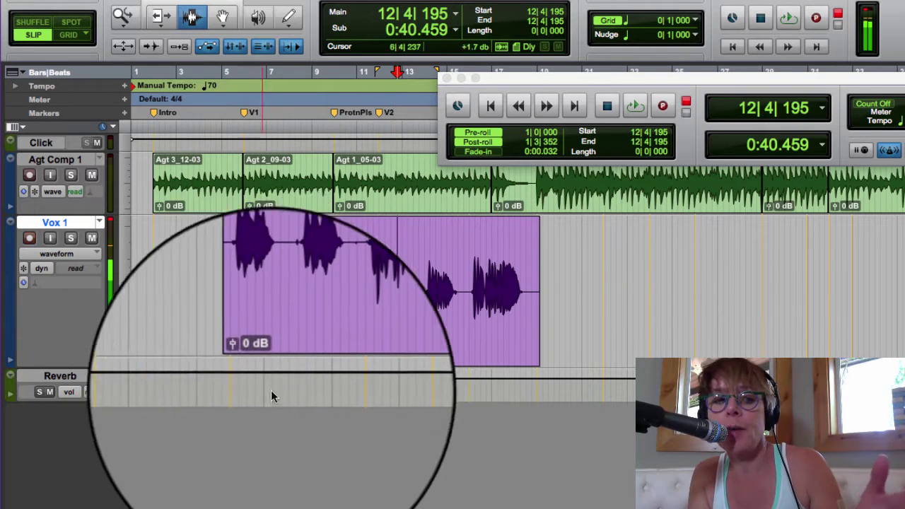
Step: Place the cursor at the start of the Vox 1 clip and briefly play it with pre-roll on
left_click(99, 224)
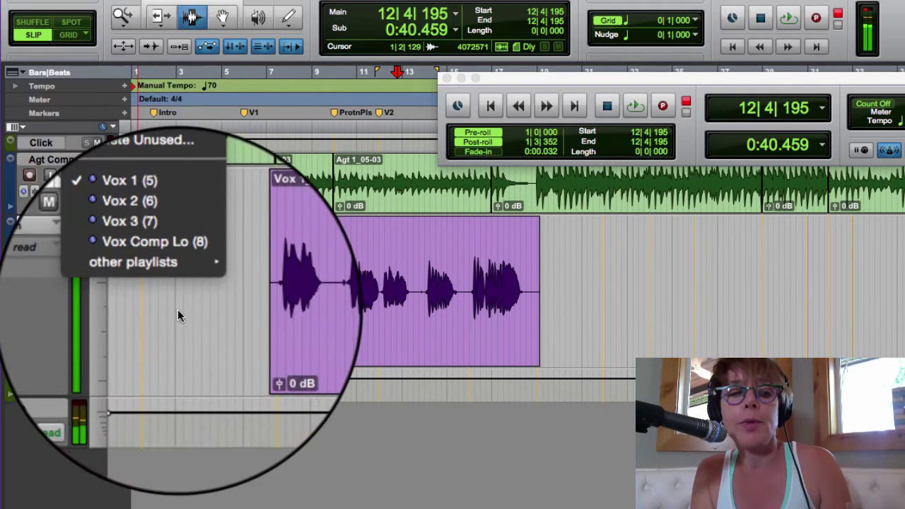
left_click(177, 309)
left_click(239, 301)
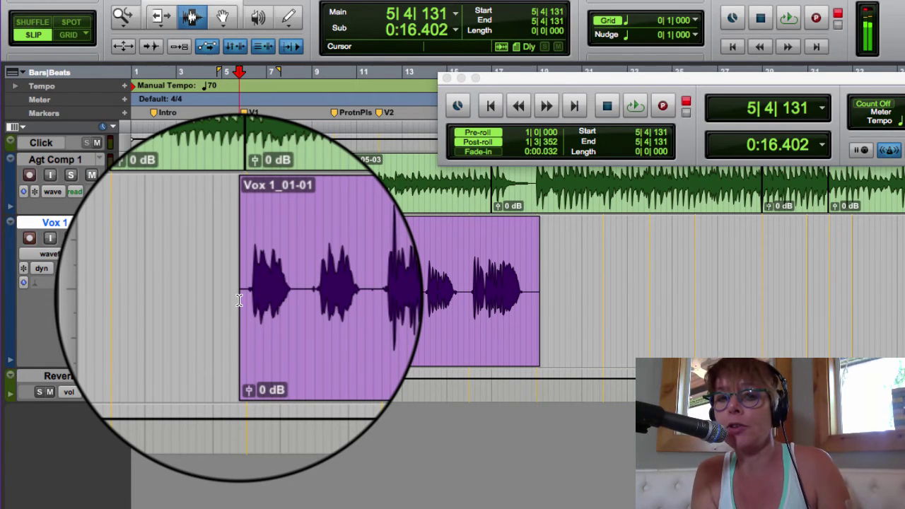
key("space")
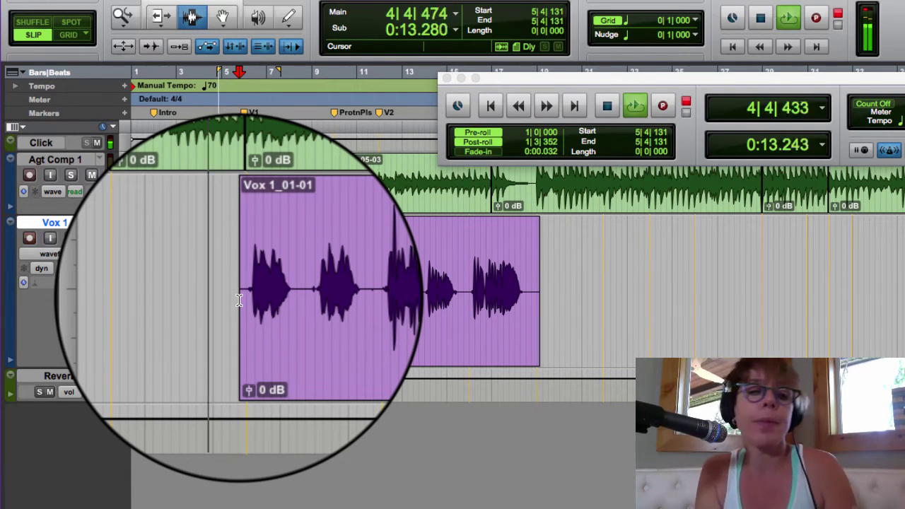
key("space")
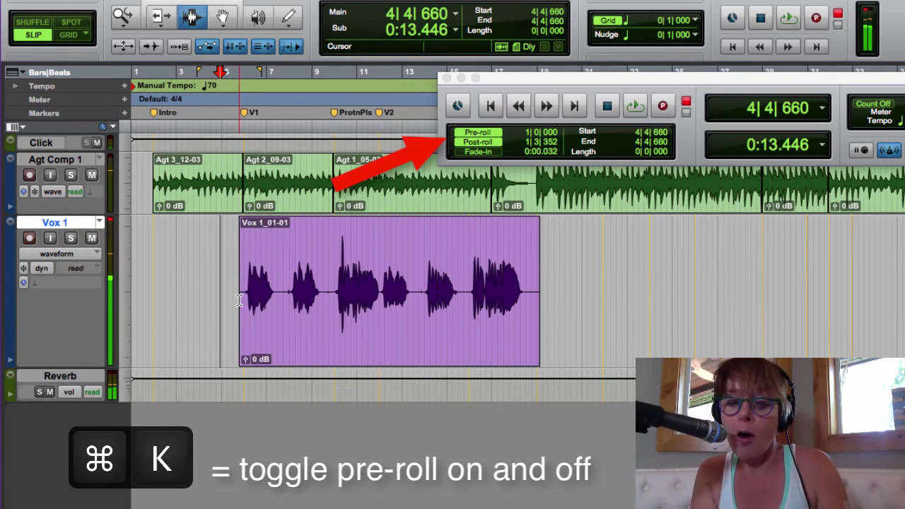
Step: Turn off pre-roll and post-roll, and play the first phrase of Vox 1 from the start of its clip
left_click(239, 300)
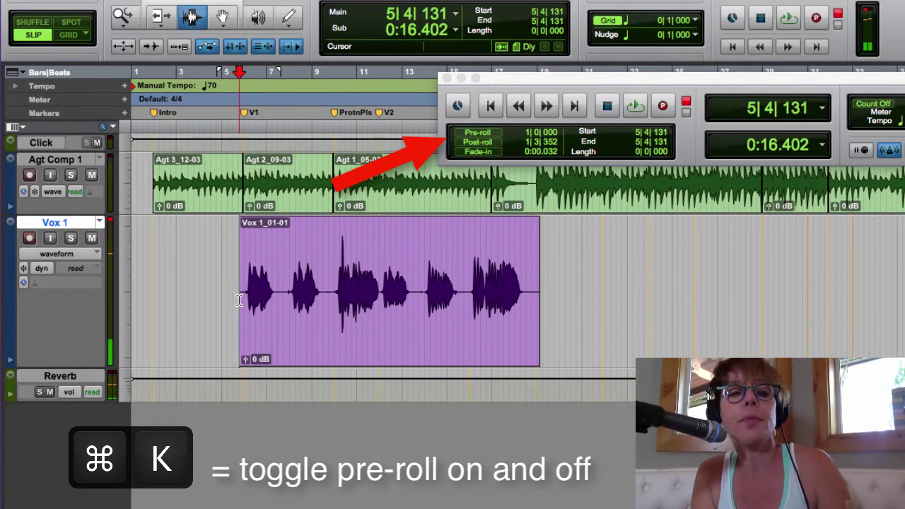
key("space")
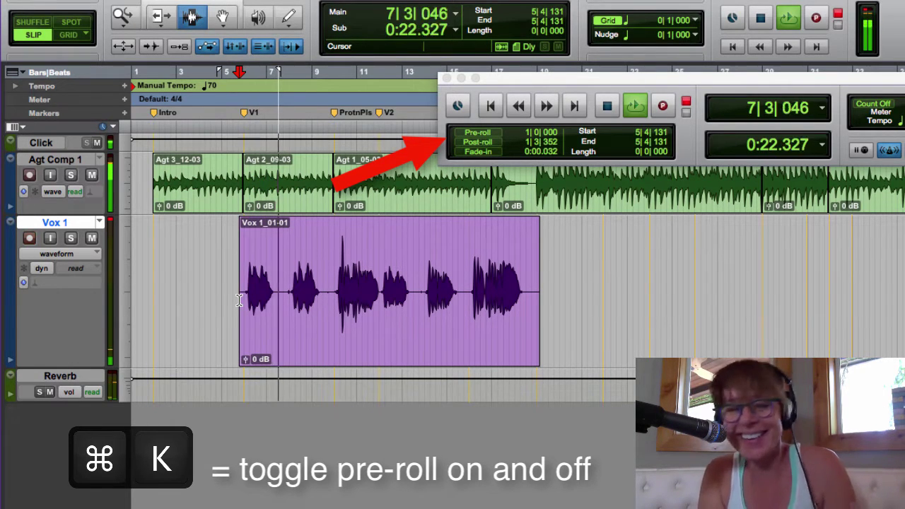
key("space")
Step: Switch the vocal track to the Vox 2 playlist and play its first phrase from the start of the clip
left_click(99, 223)
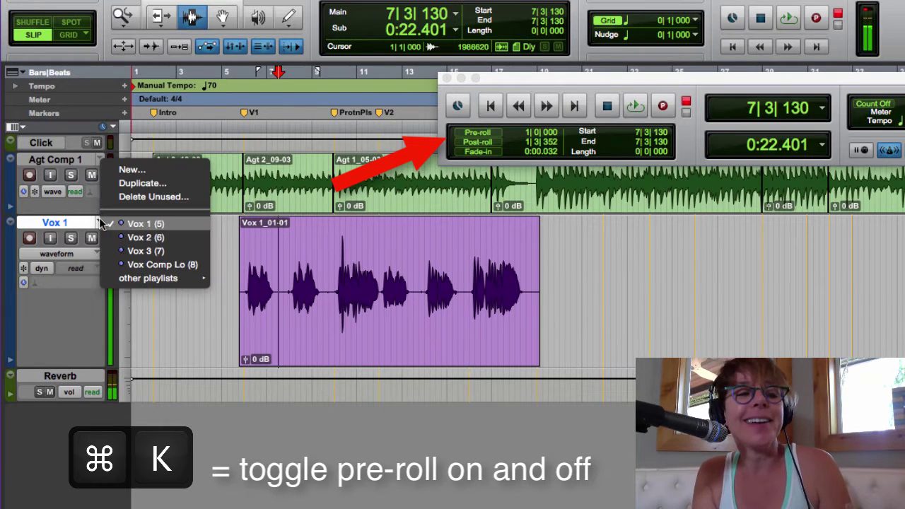
left_click(124, 238)
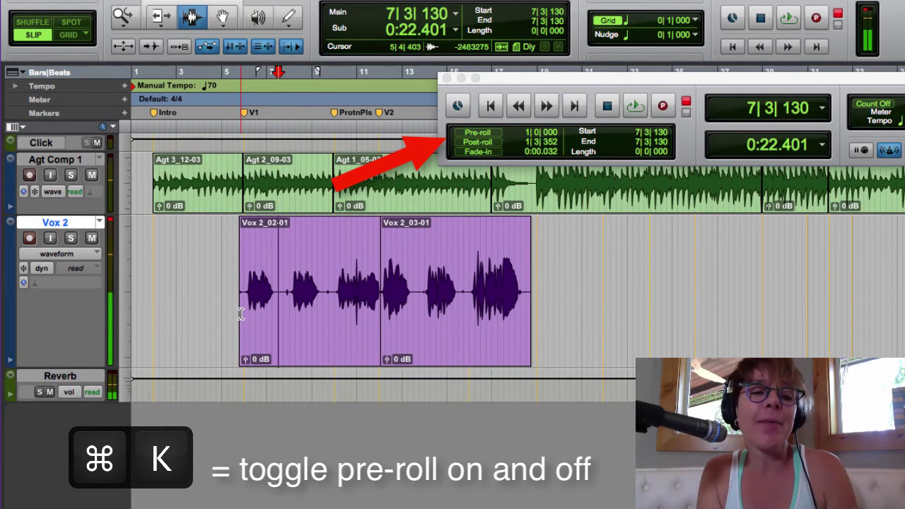
left_click(241, 314)
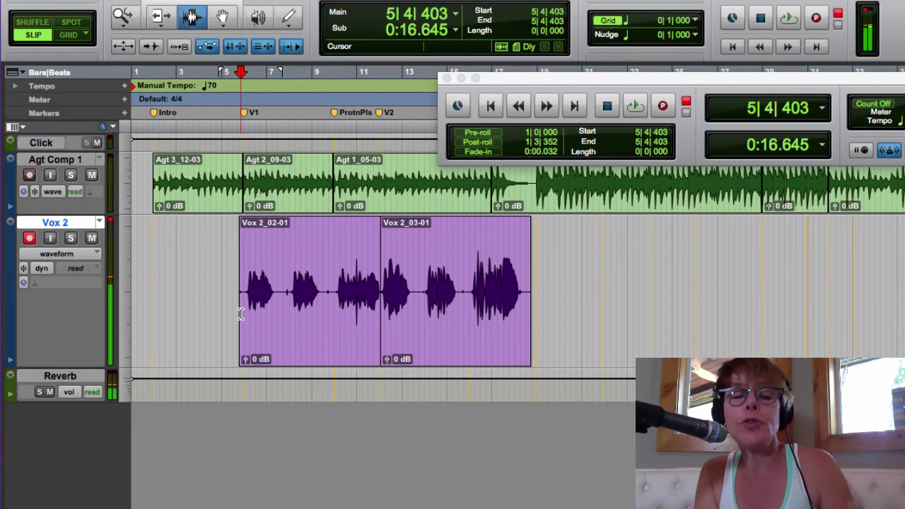
key("space")
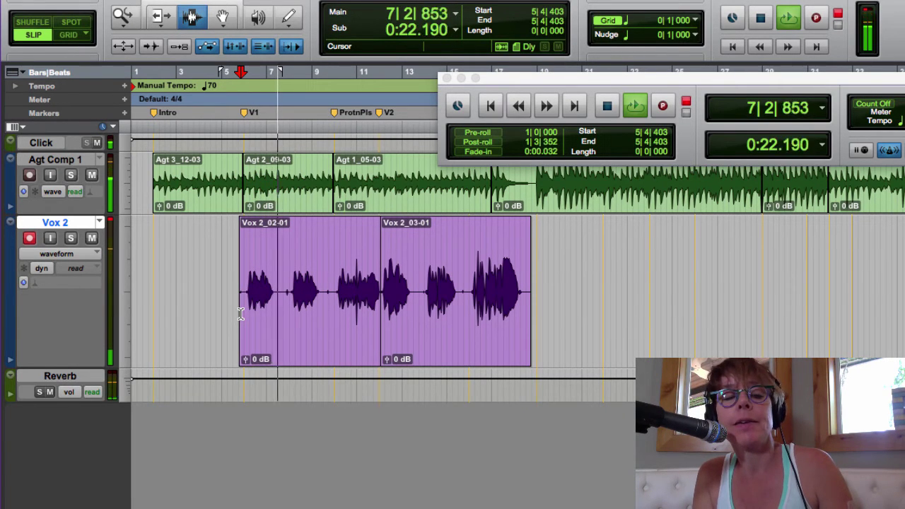
key("space")
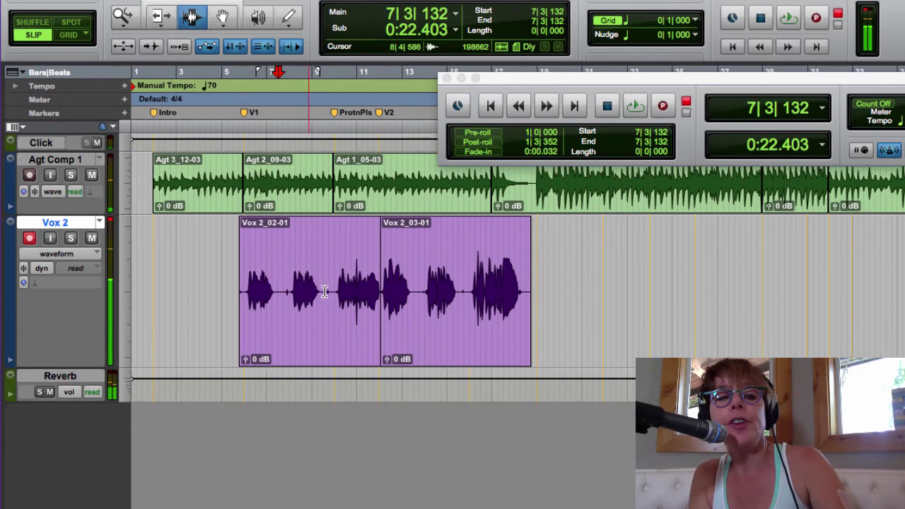
Step: Briefly resume playback of Vox 2 from the stopping point and return the cursor to just before its first clip
key("space")
key("space")
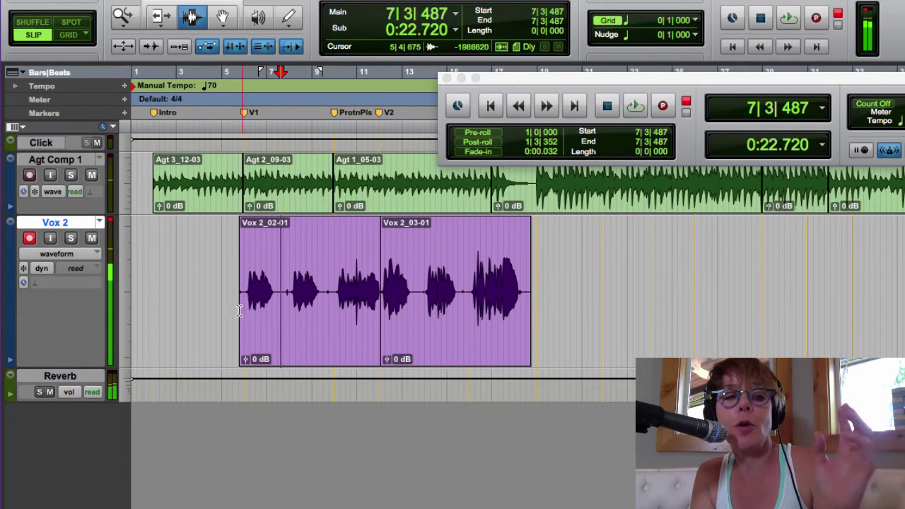
left_click(236, 313)
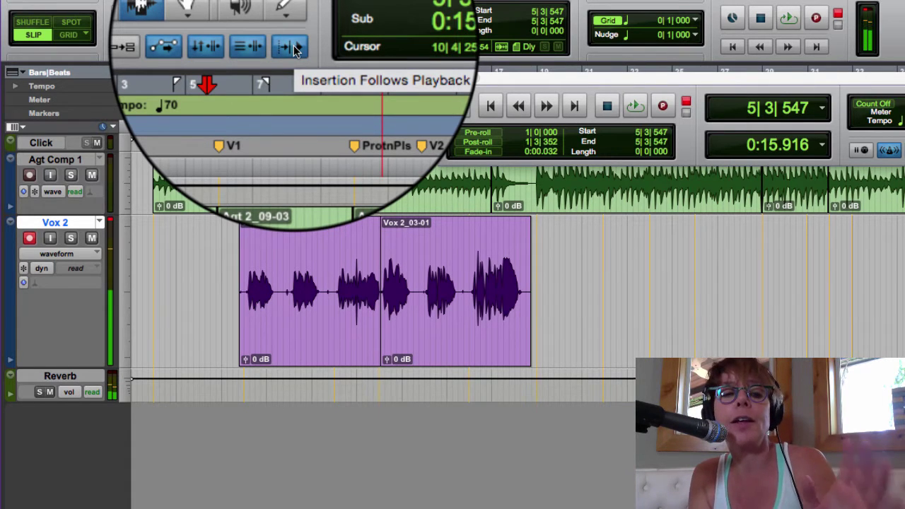
Step: Turn off Insertion Follows Playback and reposition the cursor at the start of the first Vox 2 clip
left_click(296, 46)
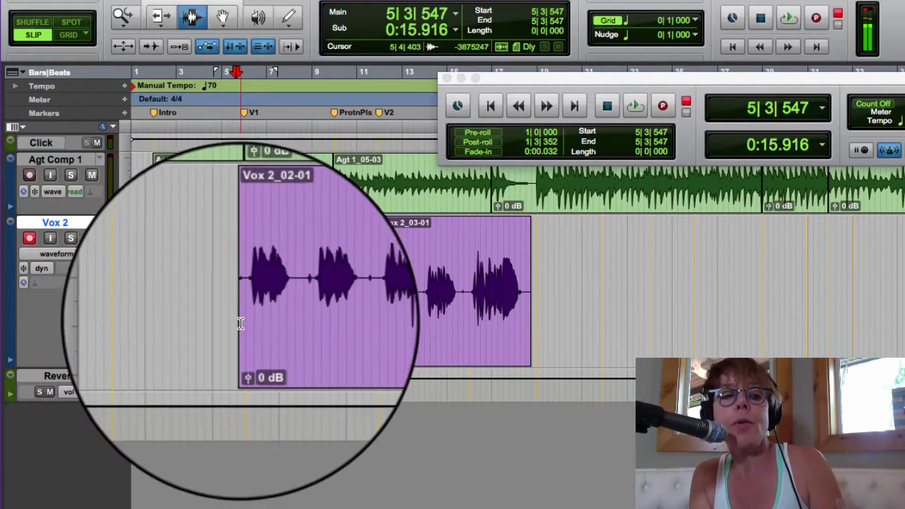
left_click(240, 324)
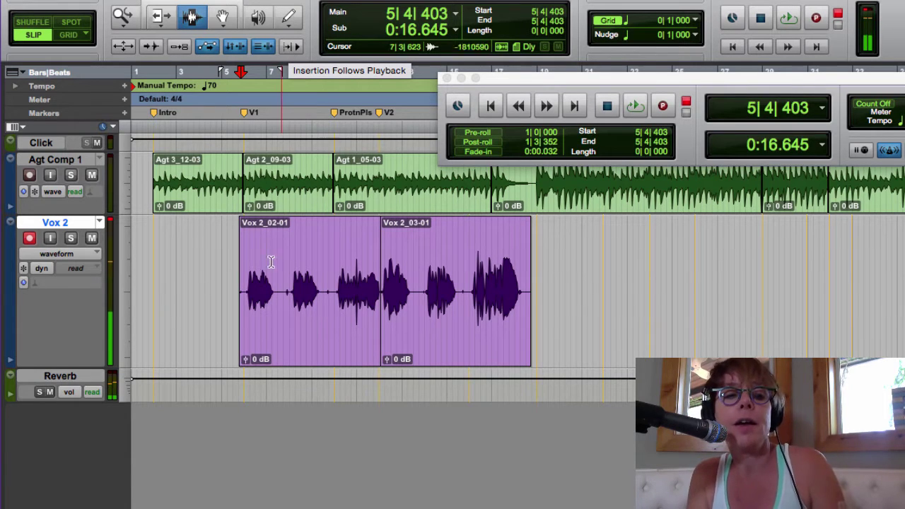
left_click(241, 263)
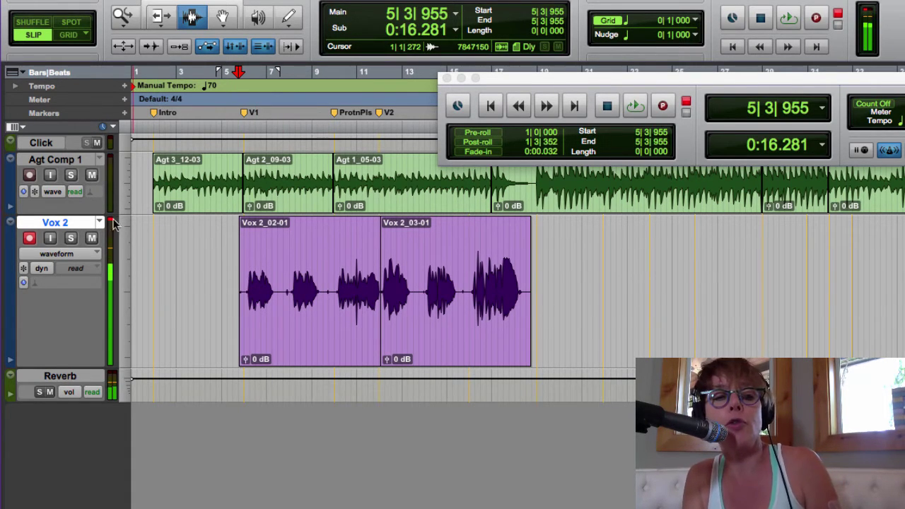
Step: Copy the first phrase of the Vox 1 playlist, from 5|3|547 to 7|4|343, into the Vox Comp Lo playlist
left_click(100, 223)
left_click(142, 208)
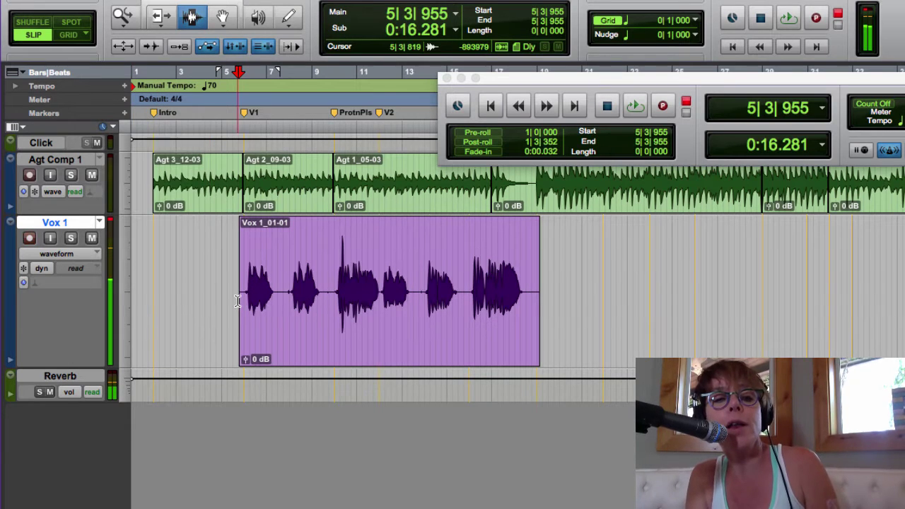
left_click_drag(237, 303, 285, 316)
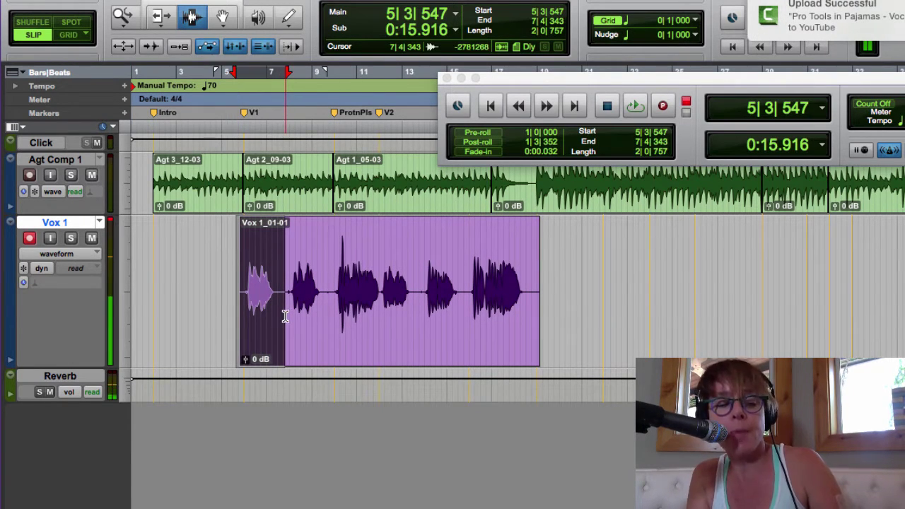
left_click(100, 223)
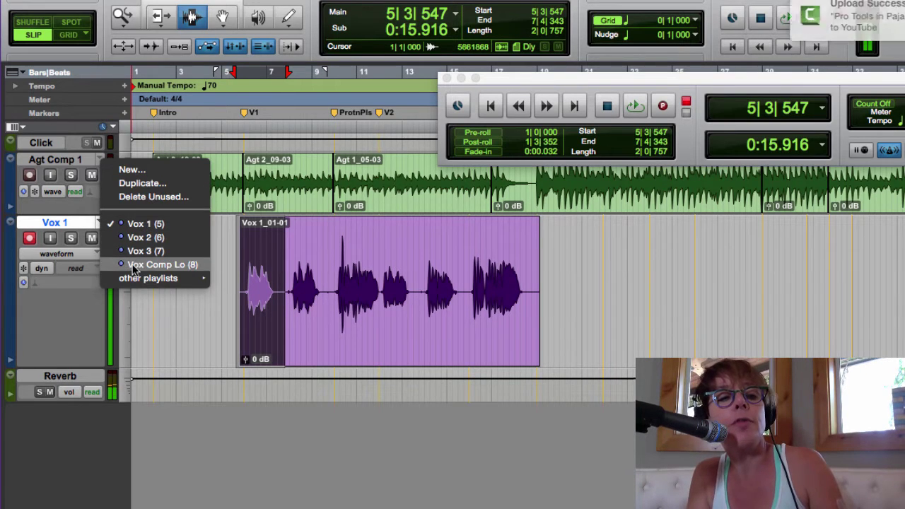
left_click(126, 263)
key("super+v")
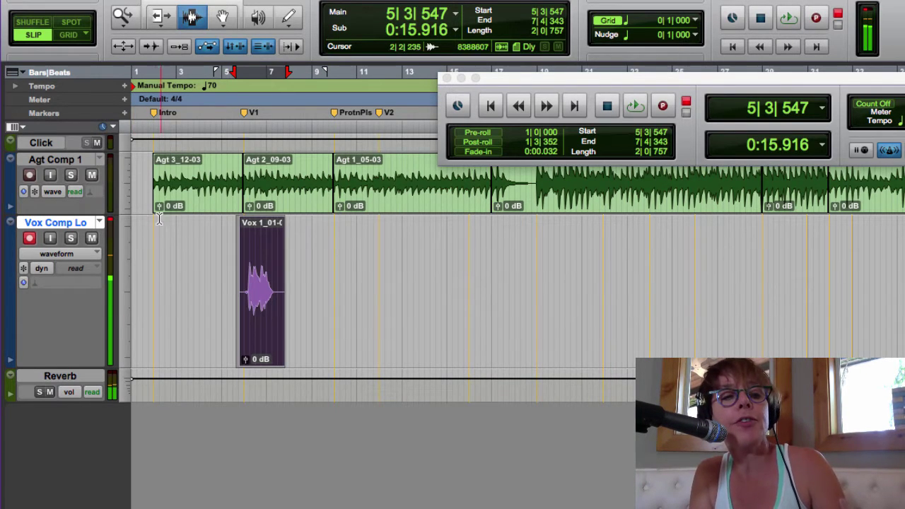
Step: Return to the Vox 1 playlist and play its second phrase from 7|3|623
left_click(104, 222)
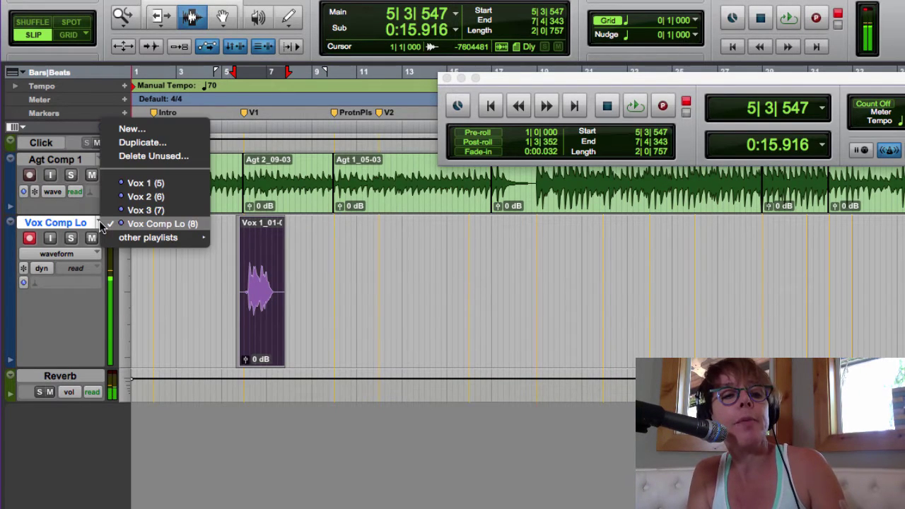
left_click(129, 185)
left_click(281, 297)
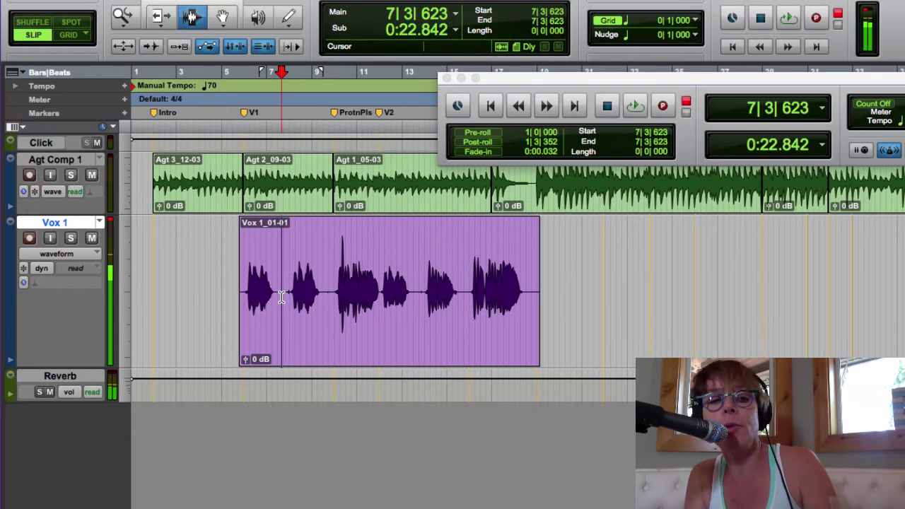
key("space")
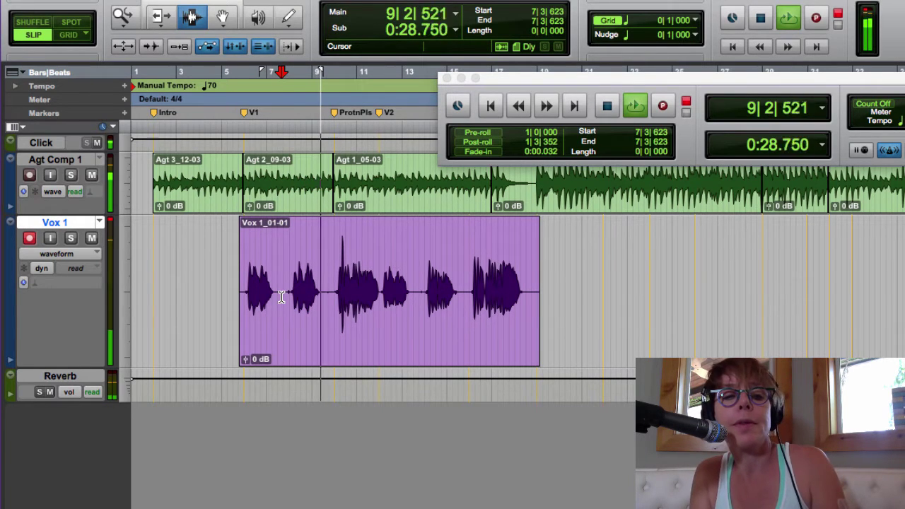
key("space")
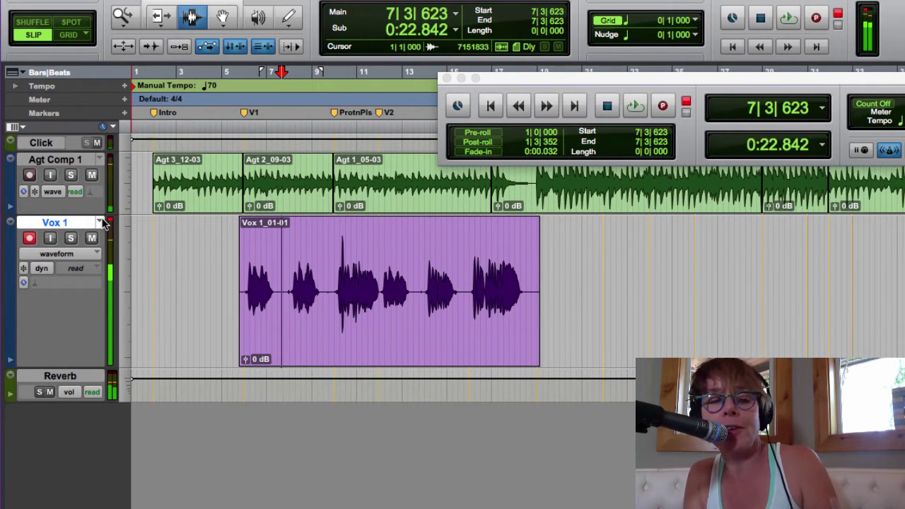
Step: Switch to the Vox 2 playlist and play its second phrase from the same position for comparison
left_click(103, 223)
left_click(145, 235)
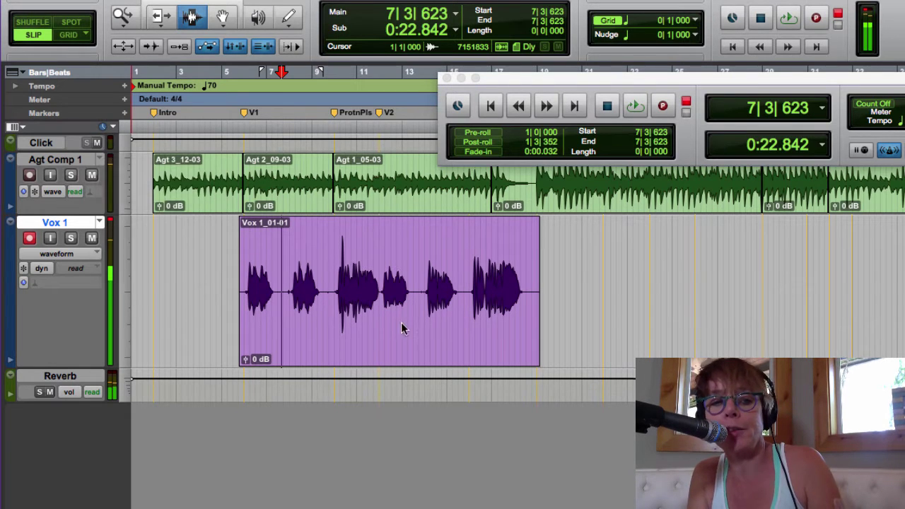
key("space")
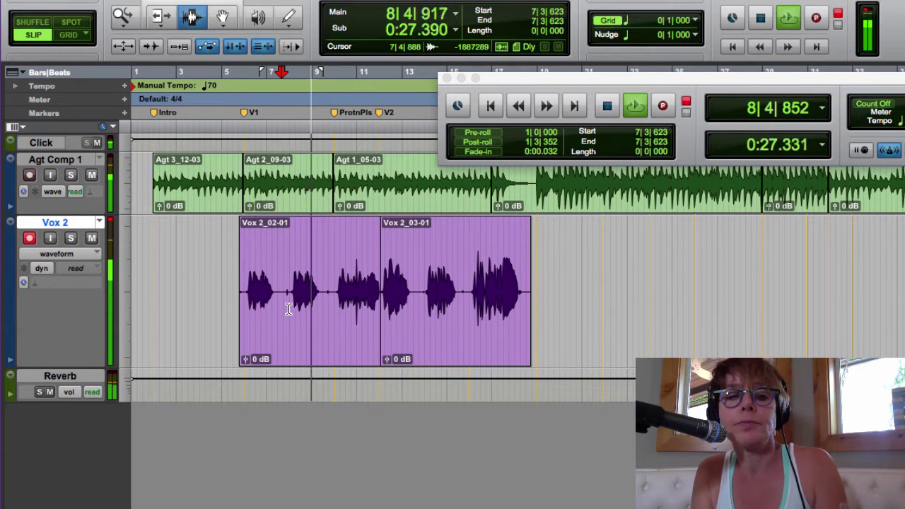
key("space")
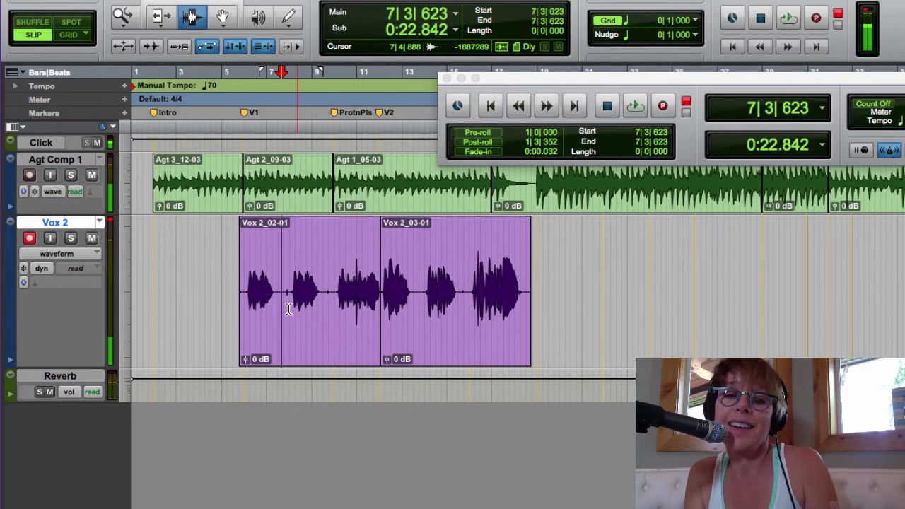
Step: Copy the second phrase of Vox 2, from 7|4|071 to 9|3|564, into the Vox Comp Lo playlist after the first phrase
left_click_drag(285, 306, 326, 308)
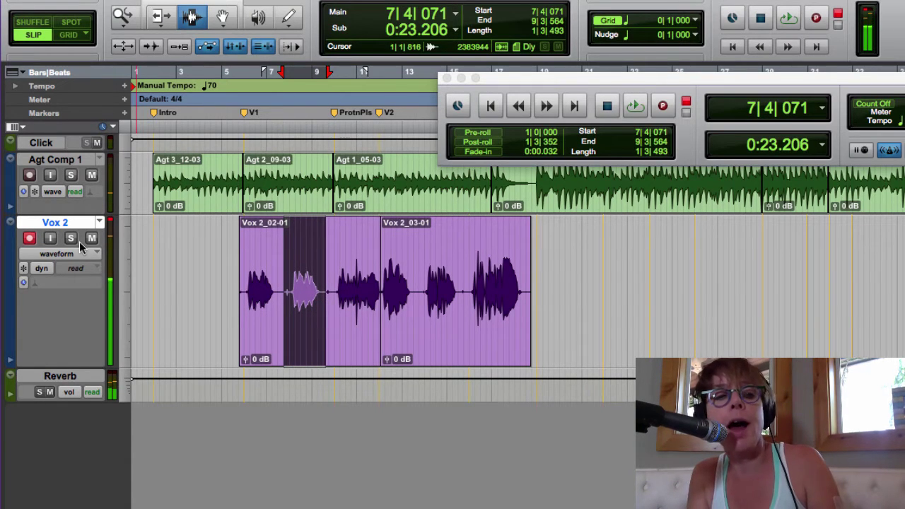
left_click(103, 223)
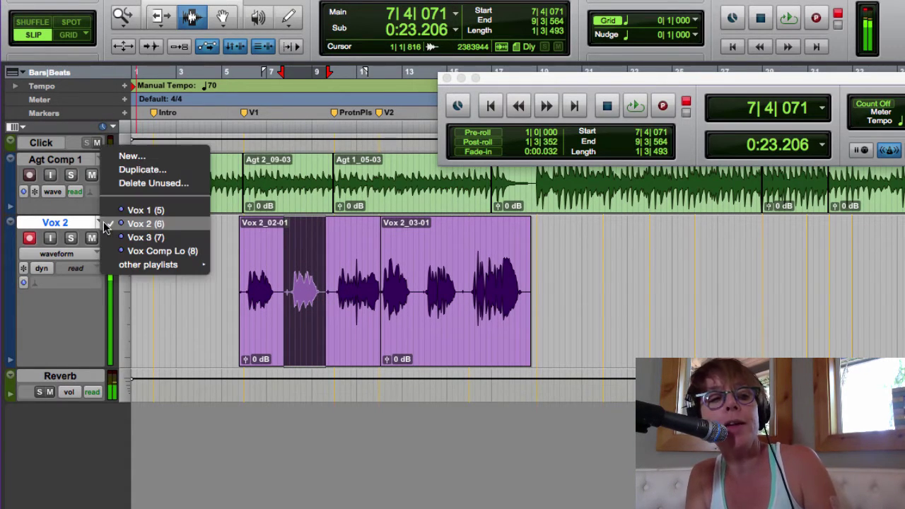
left_click(118, 253)
key("super+v")
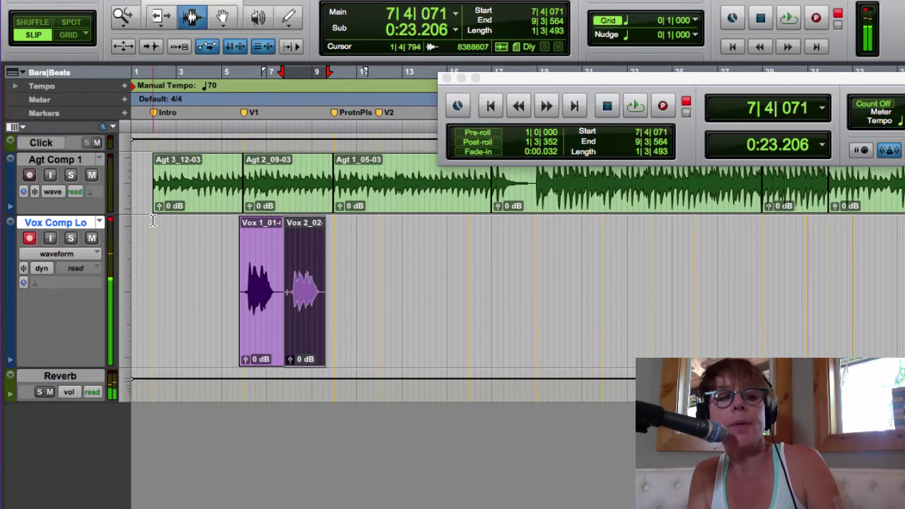
Step: Switch to the Vox 1 playlist and play its third phrase from 9|4|012
left_click(100, 224)
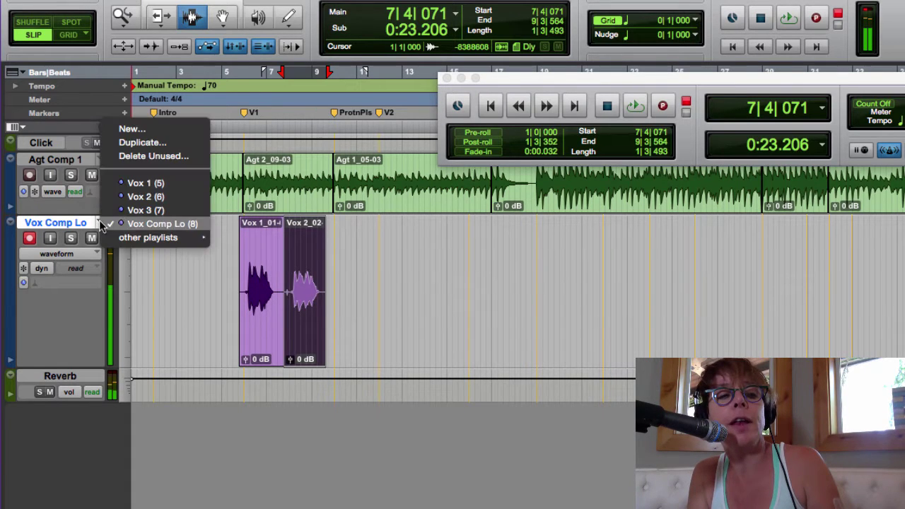
left_click(140, 184)
left_click(328, 314)
key("space")
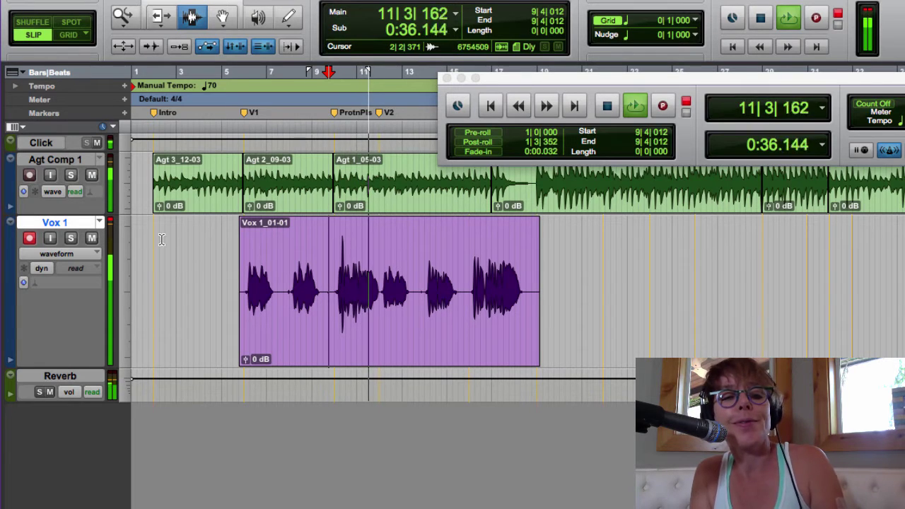
key("space")
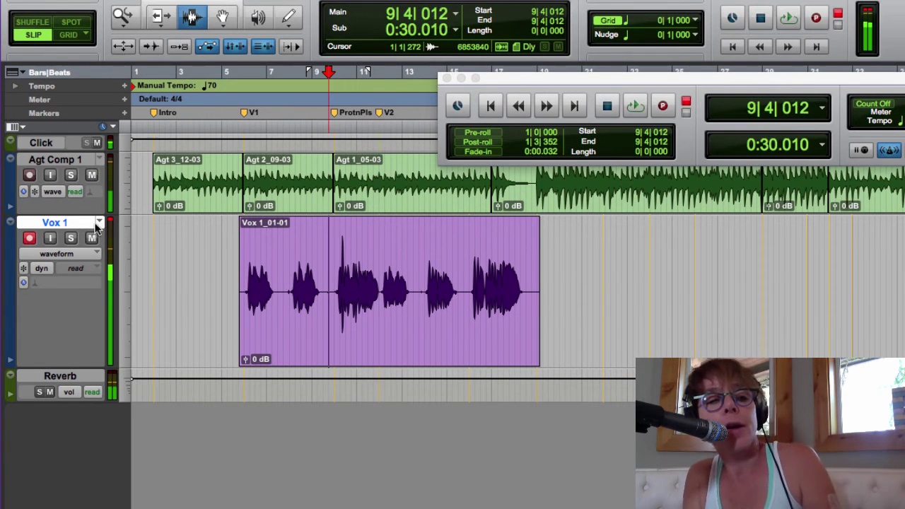
Step: Switch to the Vox 2 playlist and play its third phrase from 9|4|284 for comparison
left_click(101, 222)
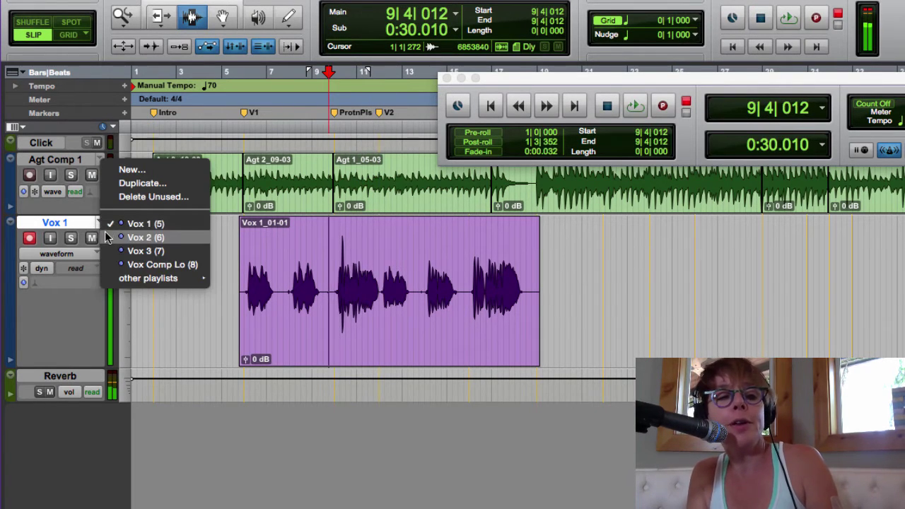
left_click(137, 236)
key("space")
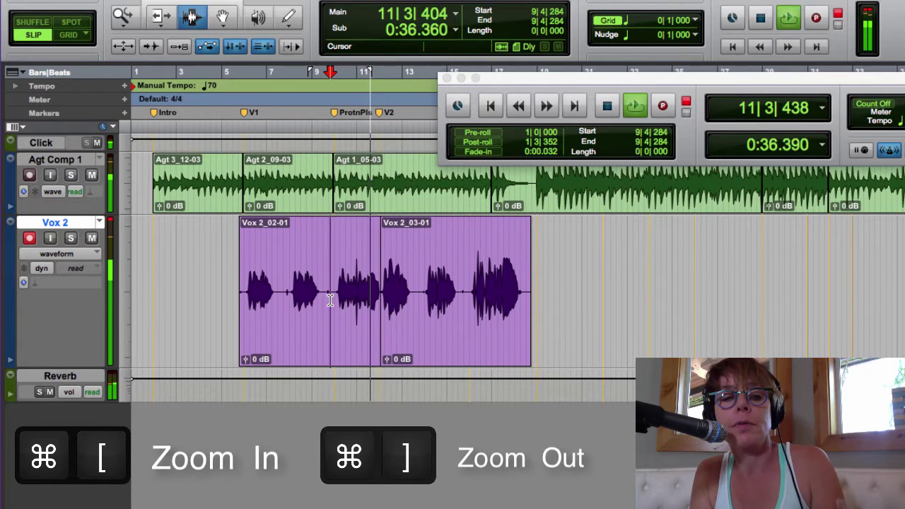
key("space")
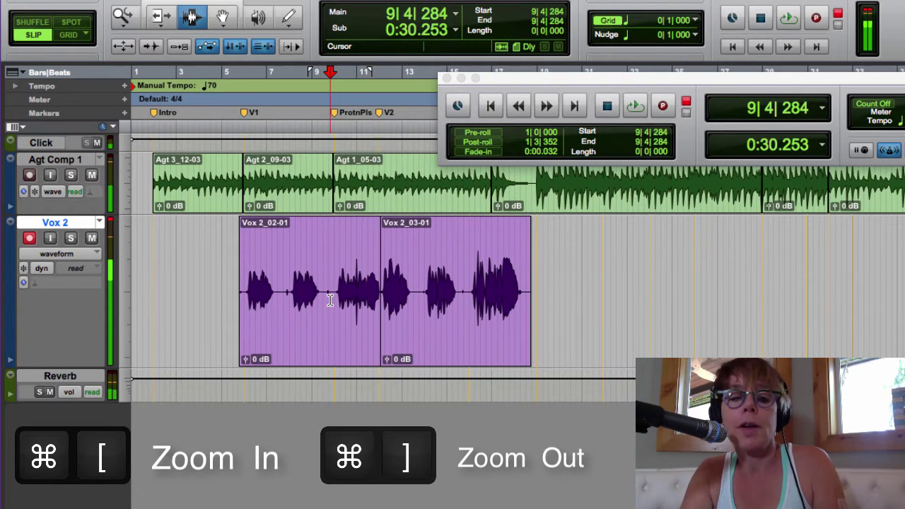
Step: Copy the third phrase of Vox 2, from 9|4|590 to 12|1|353, into the Vox Comp Lo playlist
key("super+bracketleft")
key("super+bracketleft")
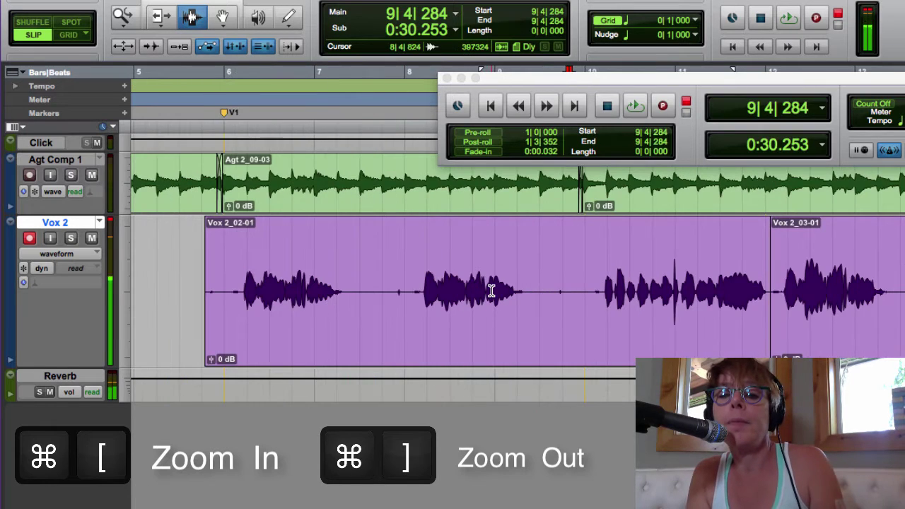
scroll(491, 288, "right", 2)
scroll(491, 290, "left", 1)
scroll(491, 290, "left", 1)
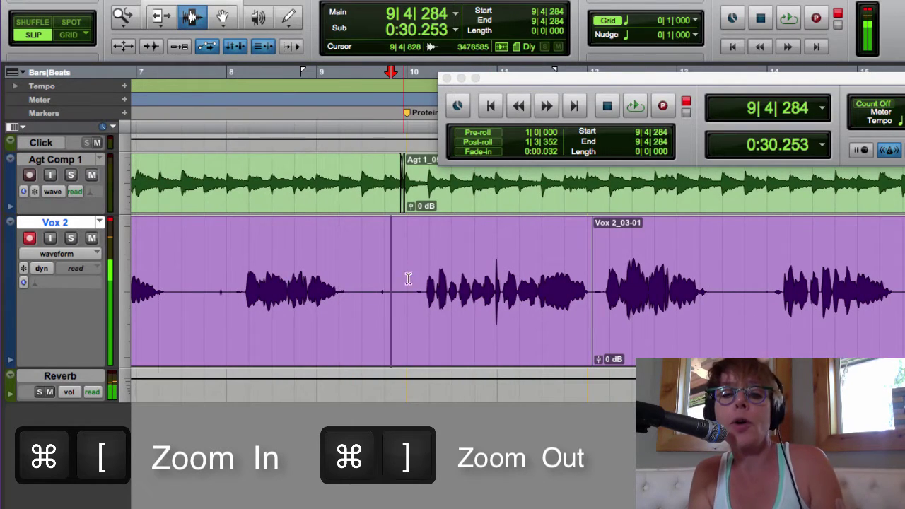
scroll(397, 314, "left", 2)
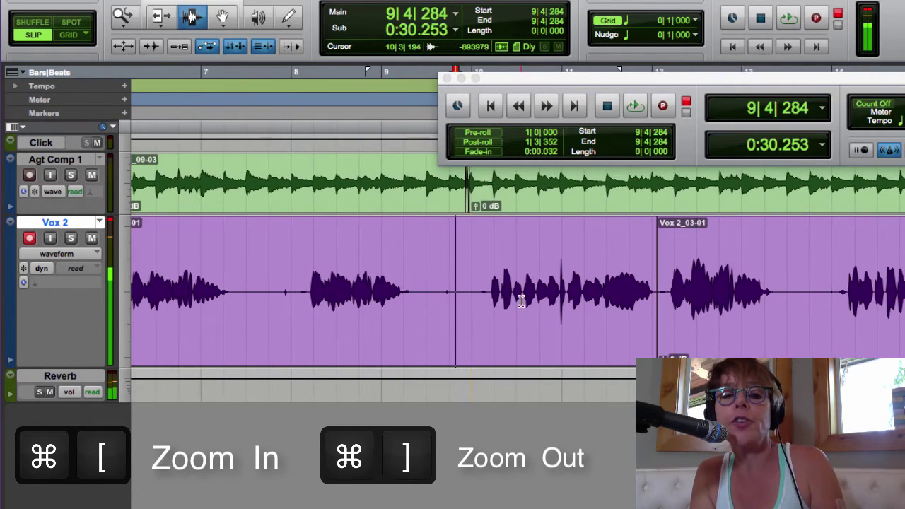
left_click_drag(463, 313, 659, 321)
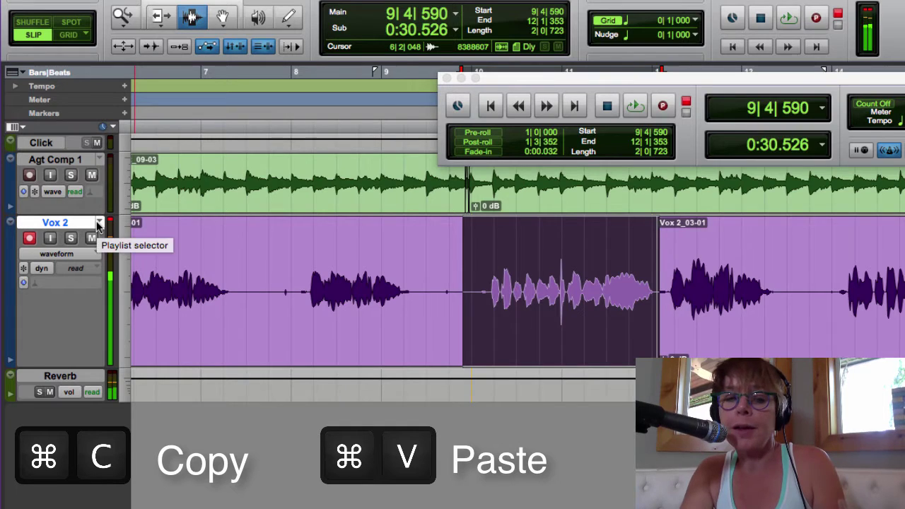
scroll(99, 224, "left", 3)
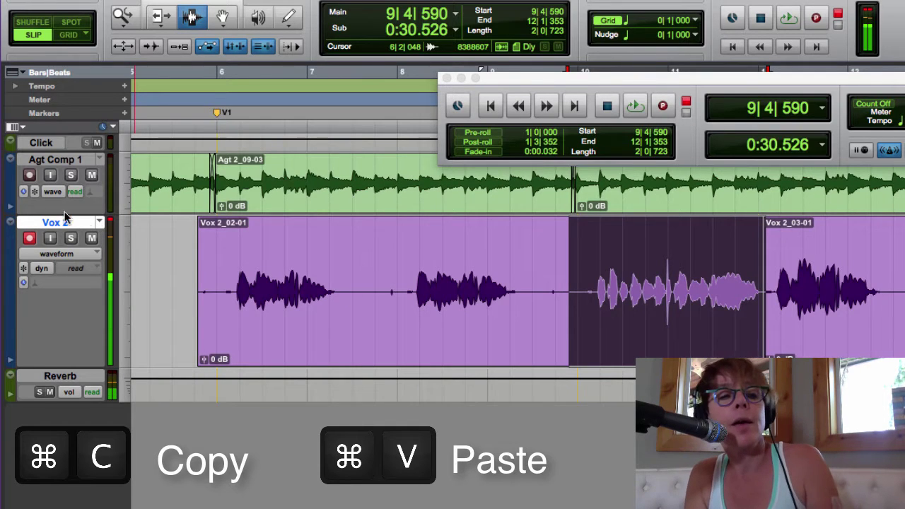
left_click(100, 222)
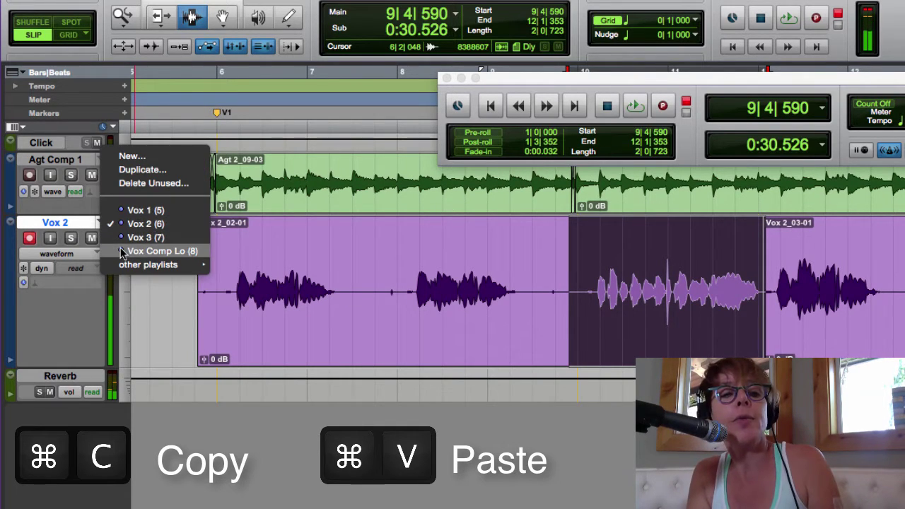
left_click(122, 251)
key("super+v")
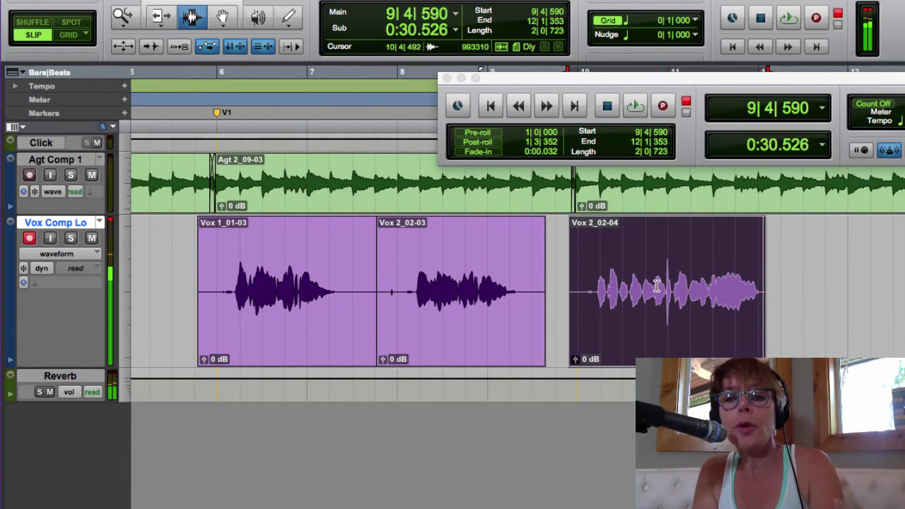
Step: Play the comp from 8|4|926, repeat it with the vocal track's record enable off, and re-arm the track
left_click(487, 325)
key("space")
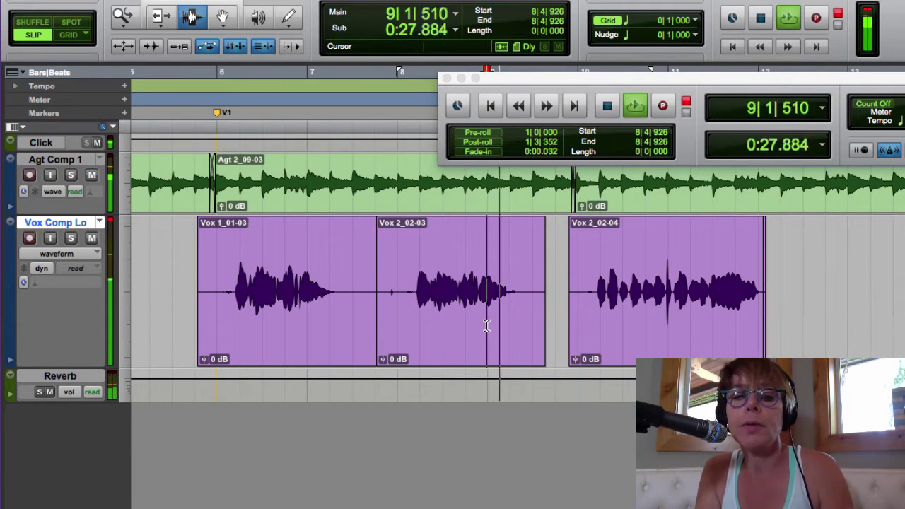
key("space")
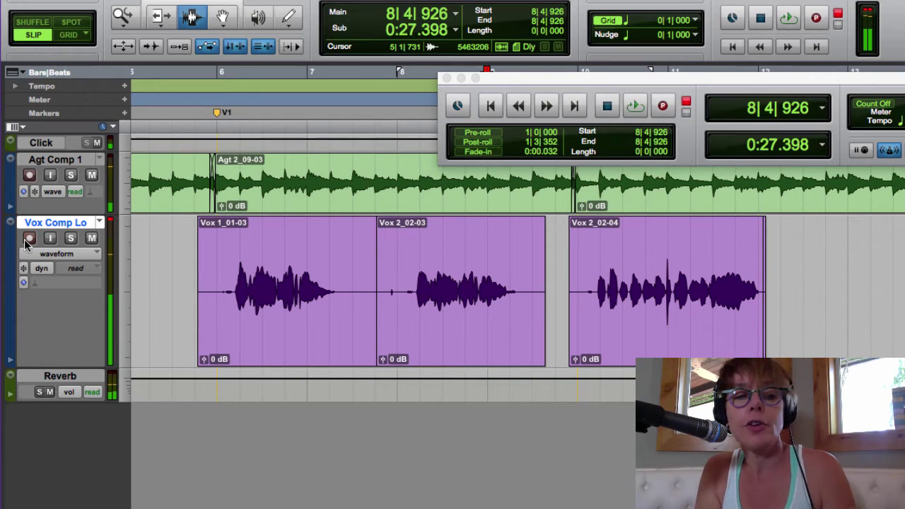
key("space")
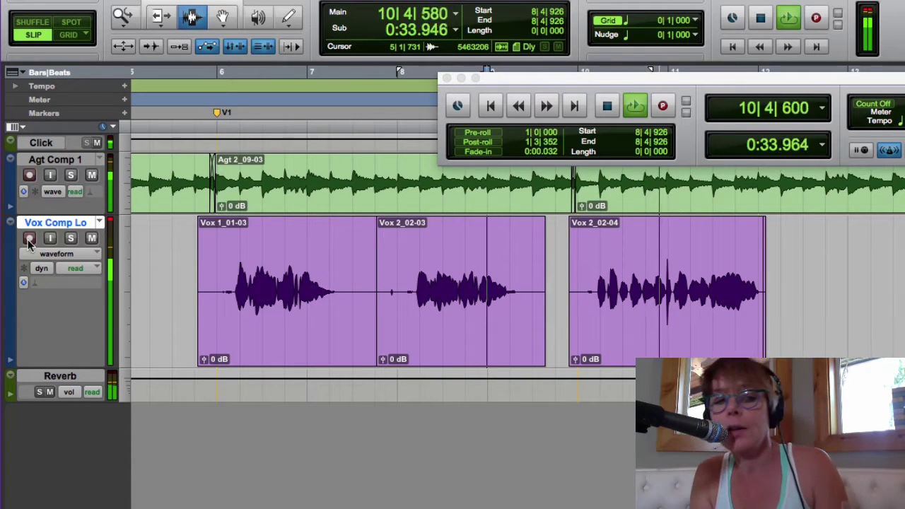
key("space")
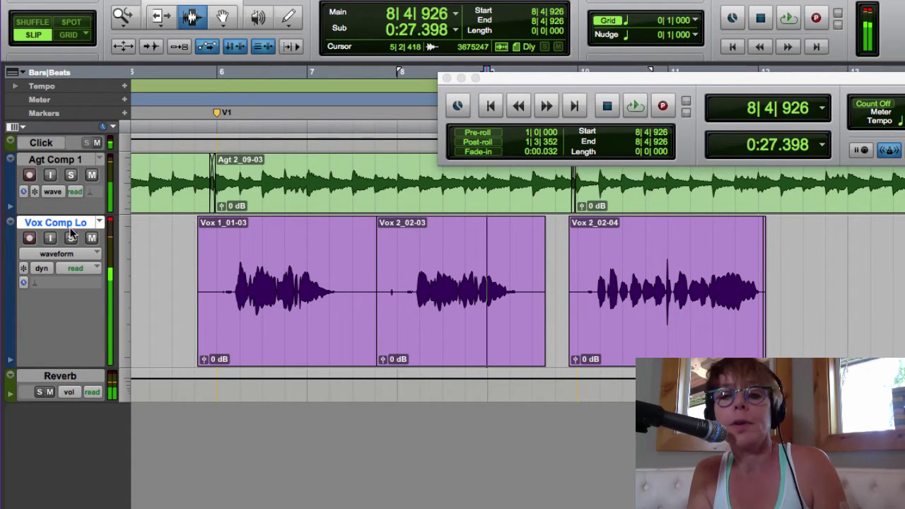
left_click(29, 237)
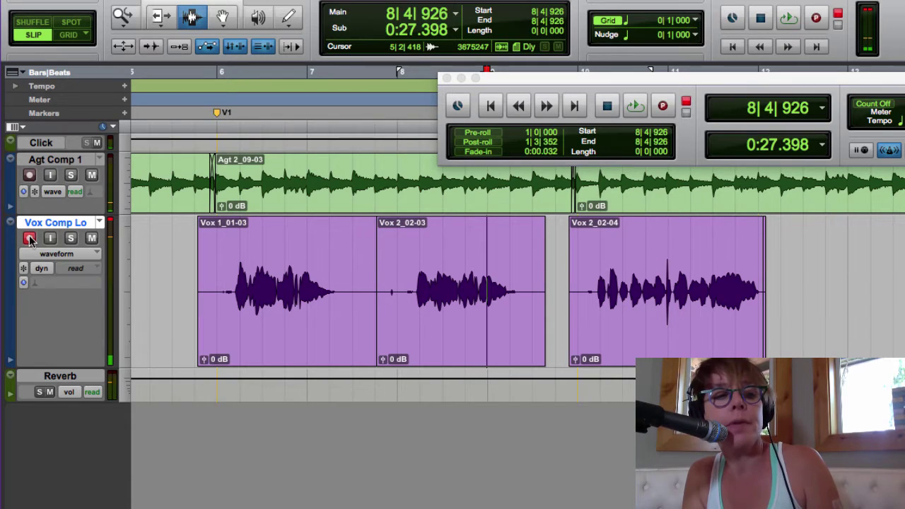
Step: Switch to the Vox 1 playlist and play its third phrase from 11|1|196, 10|4|833 and 11|1|927 to locate the replacement ending
left_click(674, 314)
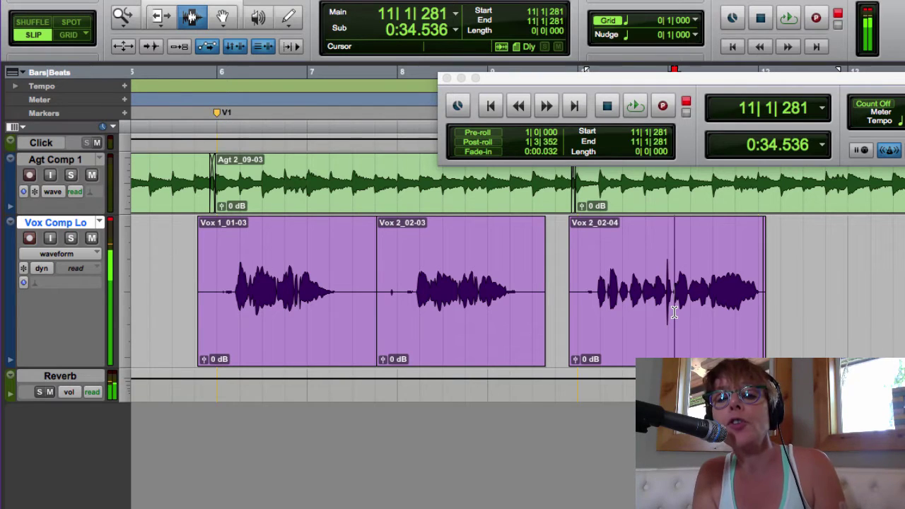
left_click(99, 222)
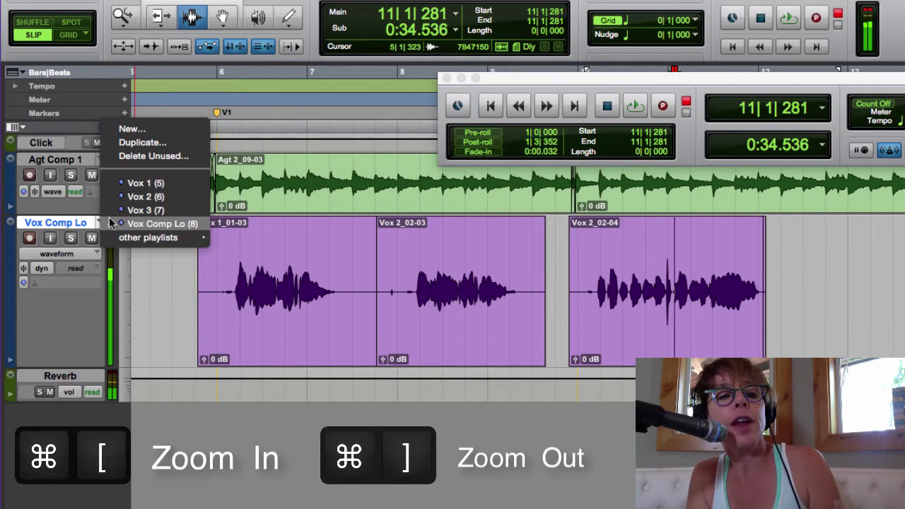
left_click(145, 180)
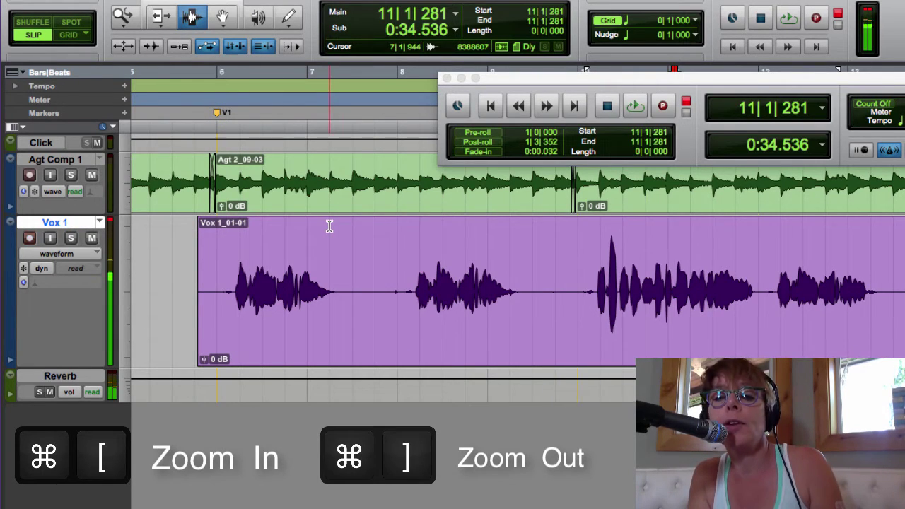
key("super+bracketleft")
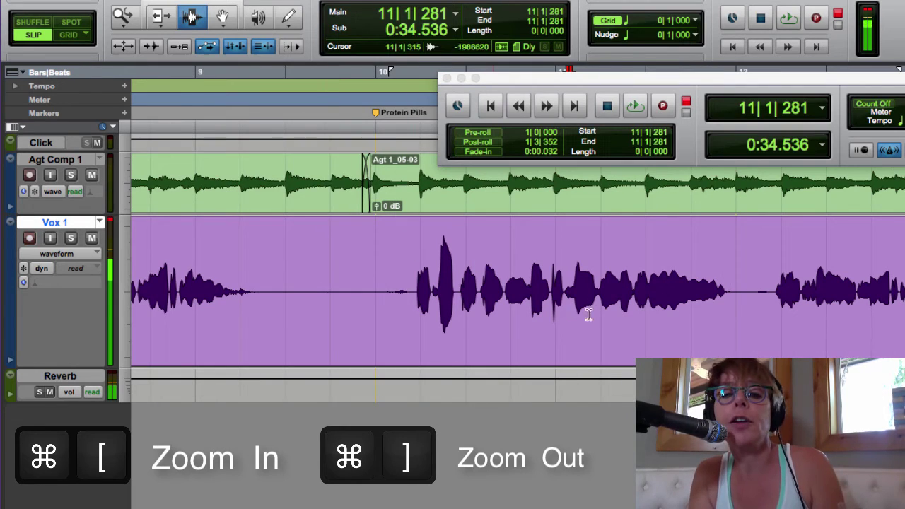
left_click(566, 304)
key("space")
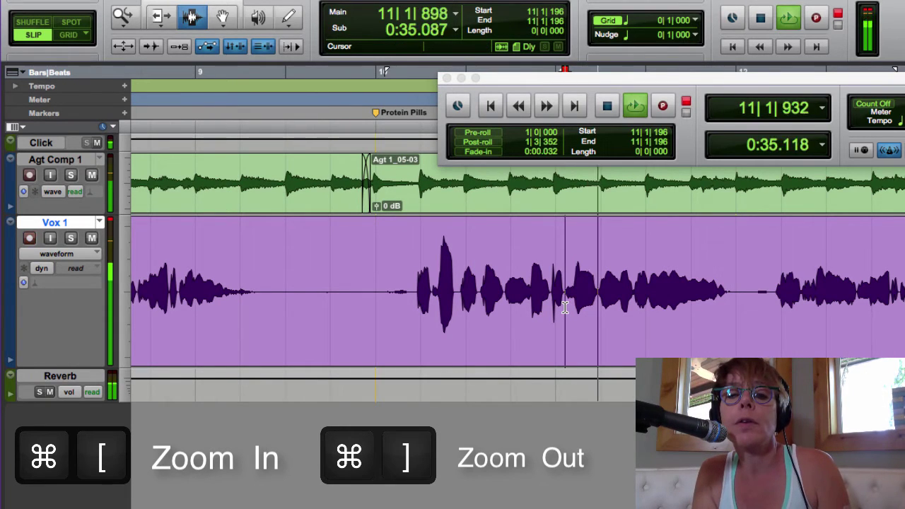
key("space")
left_click(552, 309)
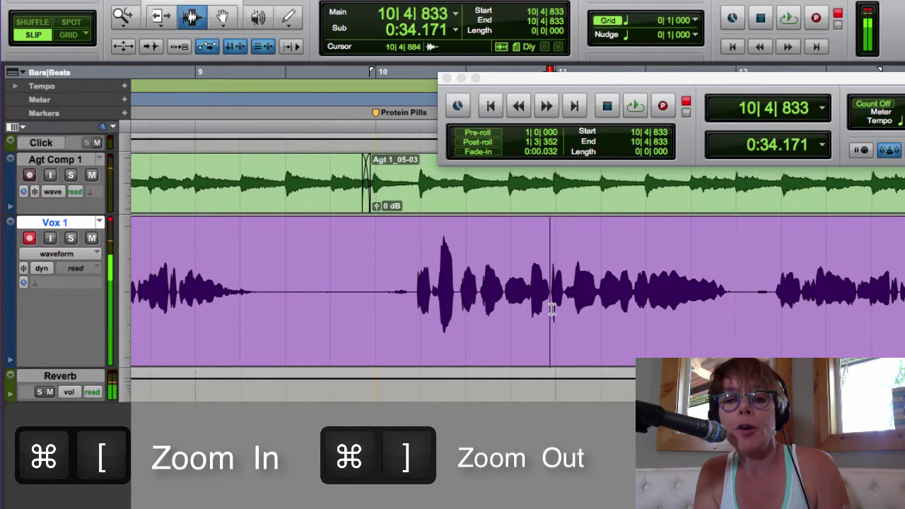
key("space")
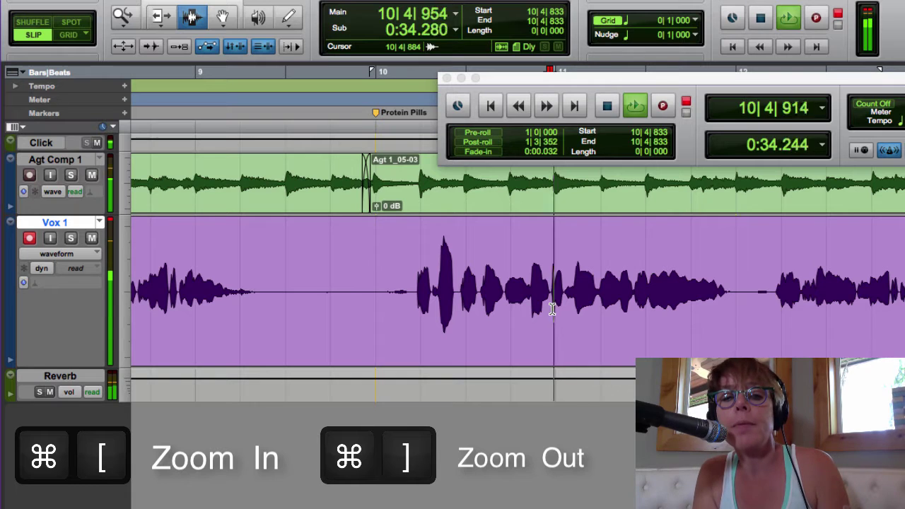
key("space")
left_click(598, 303)
key("space")
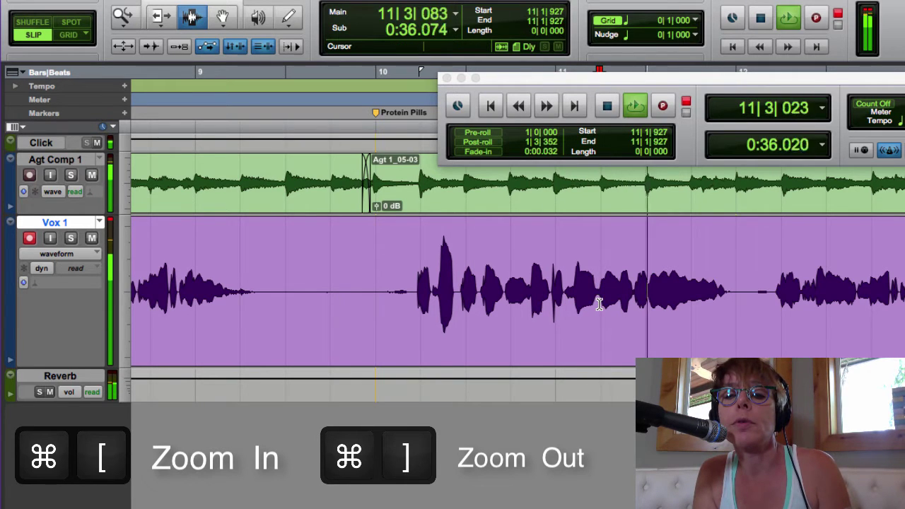
key("space")
Step: Copy the end of Vox 1's third phrase, from 11|1|876 to 12|1|132, over the matching part of Vox Comp Lo
left_click_drag(598, 303, 742, 303)
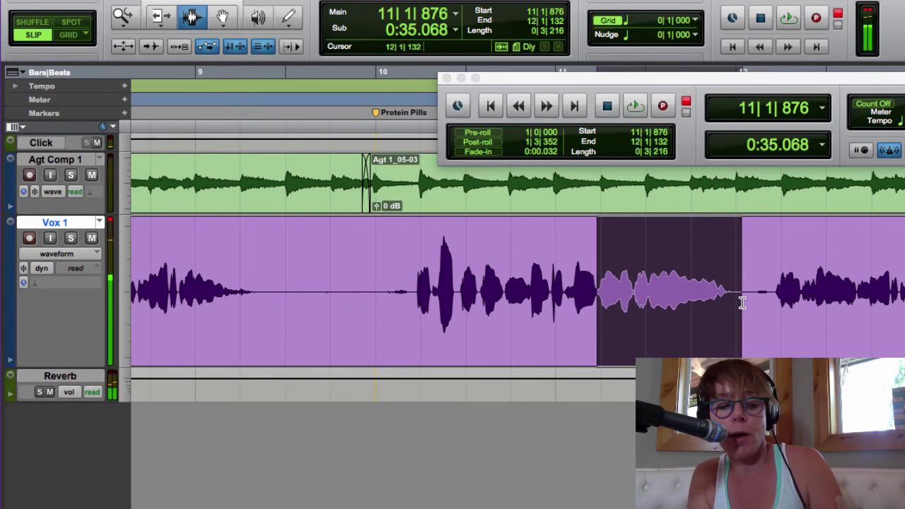
left_click(100, 223)
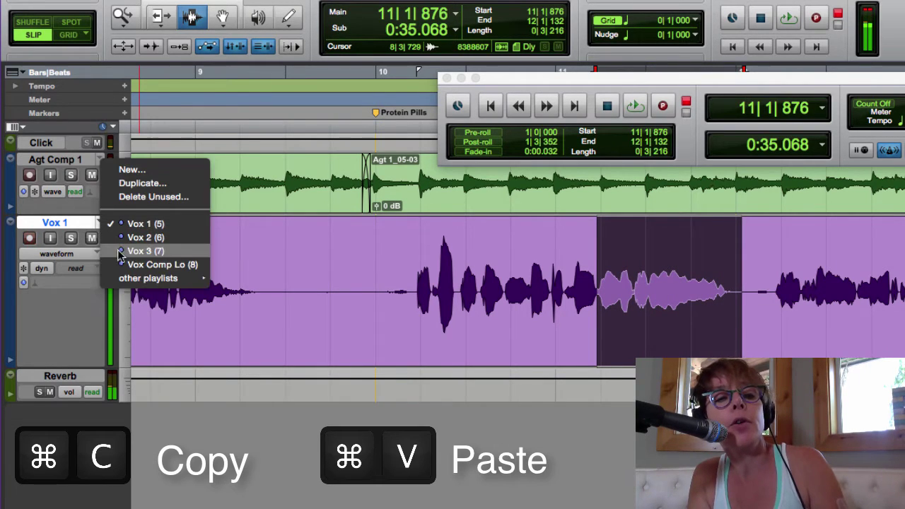
left_click(120, 262)
key("super+v")
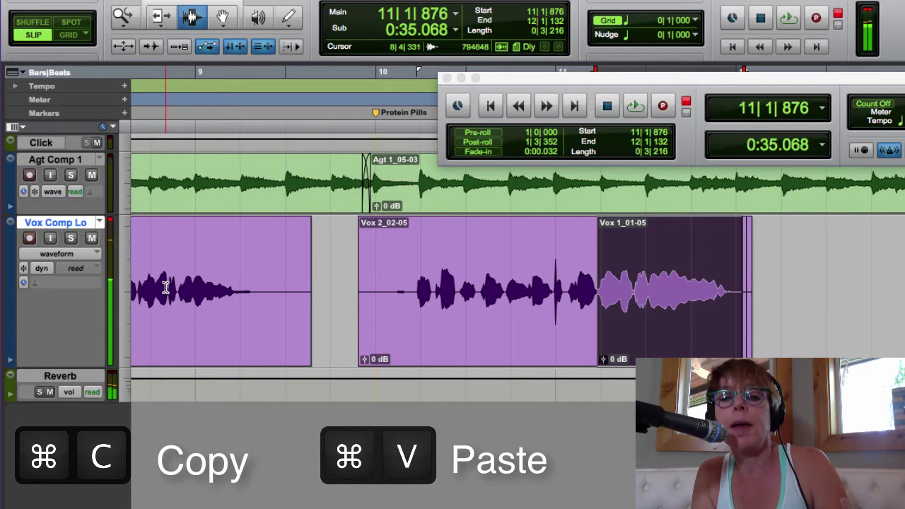
Step: Create a crossfade from 11|1|855 to 11|1|923 across the join between the Vox 2 and Vox 1 clips in Vox Comp Lo
left_click(574, 302)
key("super+bracketleft")
key("super+bracketleft")
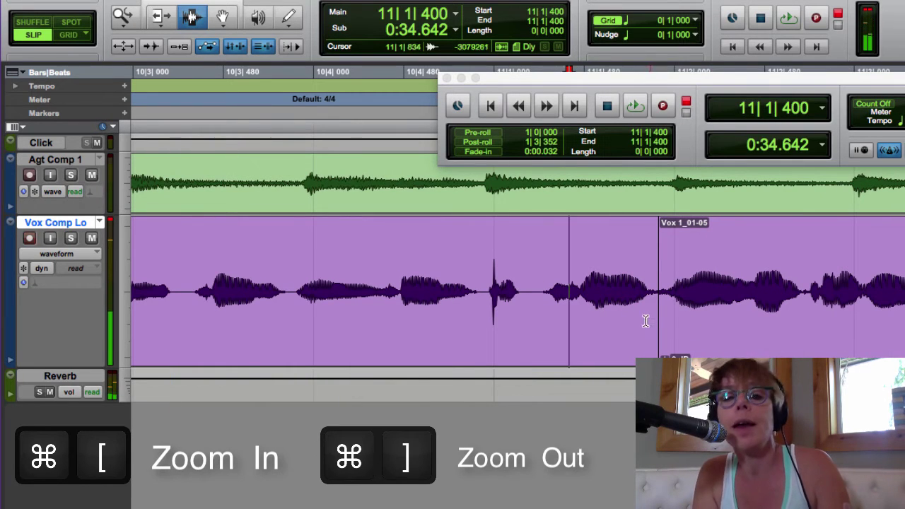
left_click_drag(654, 324, 666, 325)
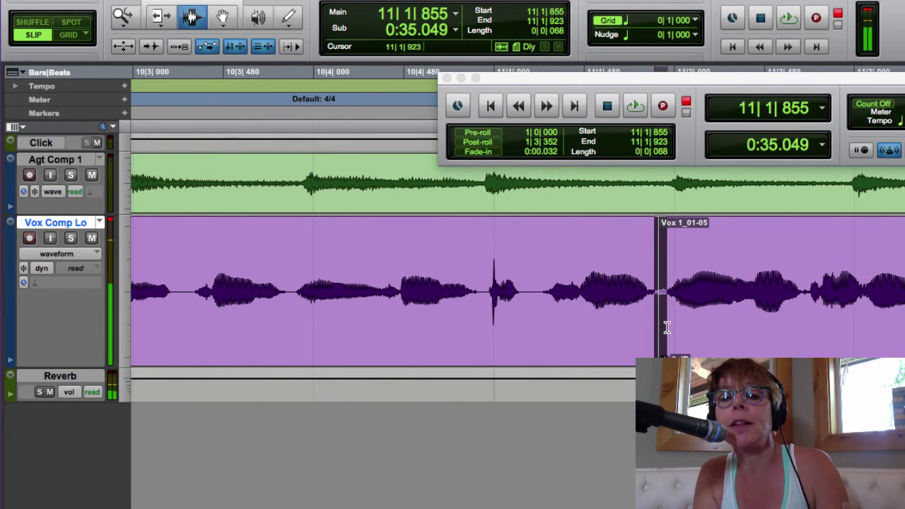
key("super+f")
key("Return")
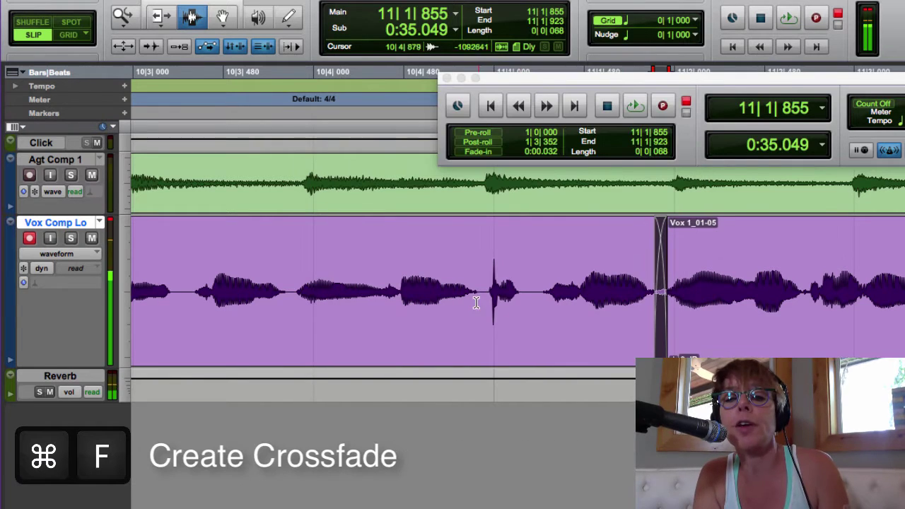
Step: Play the third phrase of Vox Comp Lo from 10|4|161 to check the crossfaded join
left_click(344, 305)
key("space")
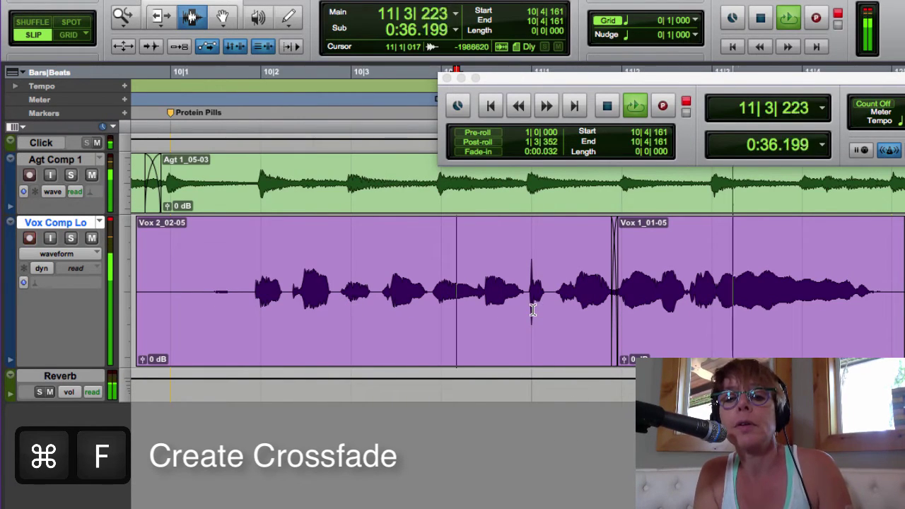
key("space")
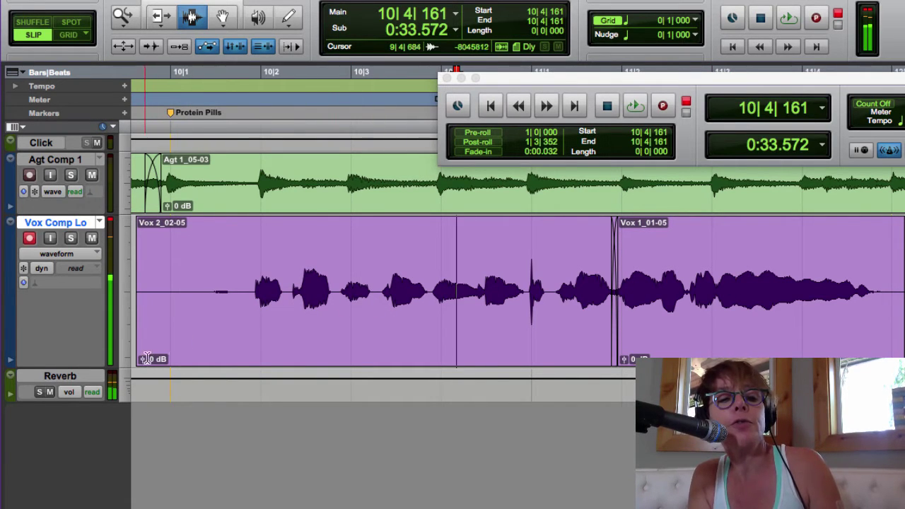
Step: Remove the noise before the third phrase from 9|4|582 to 10|1|685 in Vox Comp Lo, and raise the trimmed clip's gain to +1.7 dB
left_click_drag(233, 305, 135, 305)
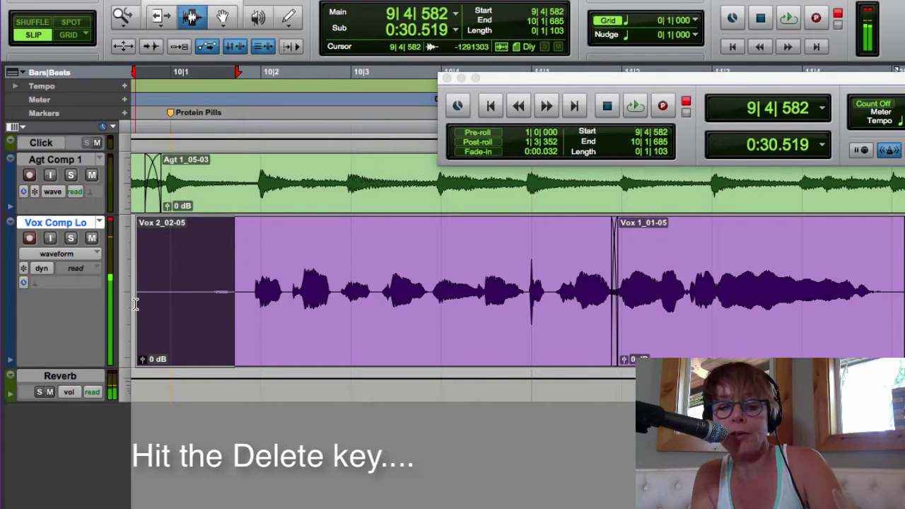
key("Delete")
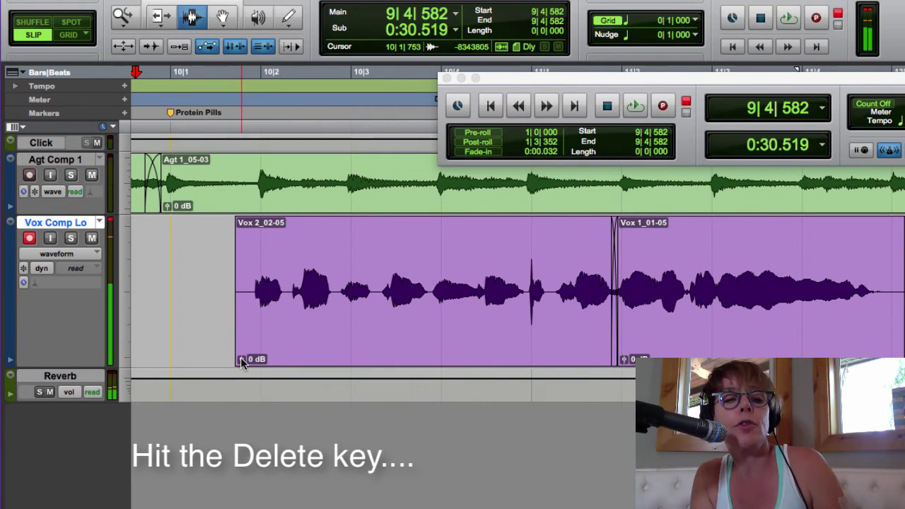
left_click_drag(241, 360, 241, 362)
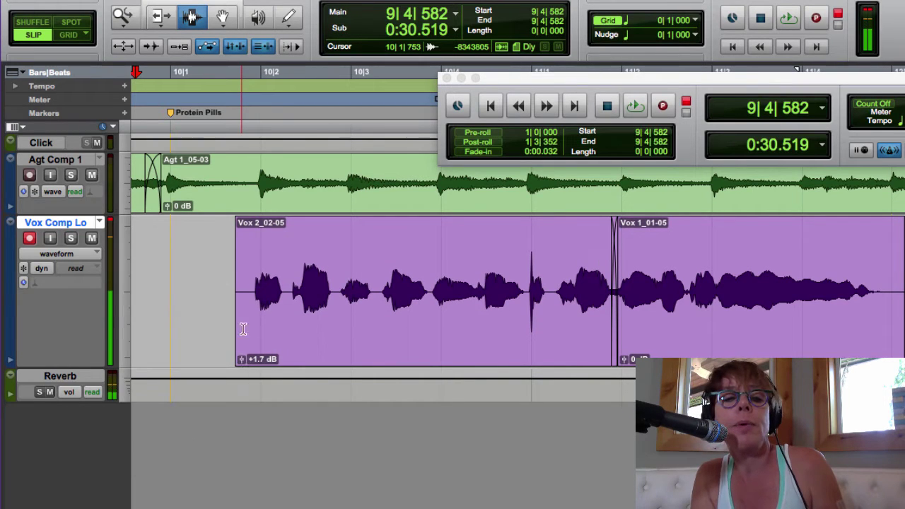
Step: Examine the waveform around the sharp spike after 10|4|841 in the third phrase of Vox Comp Lo
left_click(249, 293)
left_click(519, 322)
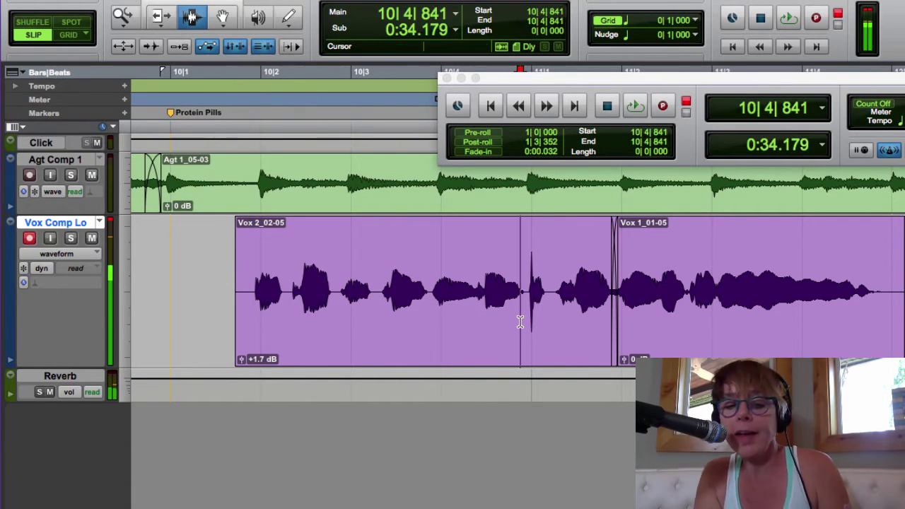
key("super+bracketright")
key("super+bracketright")
key("super+bracketright")
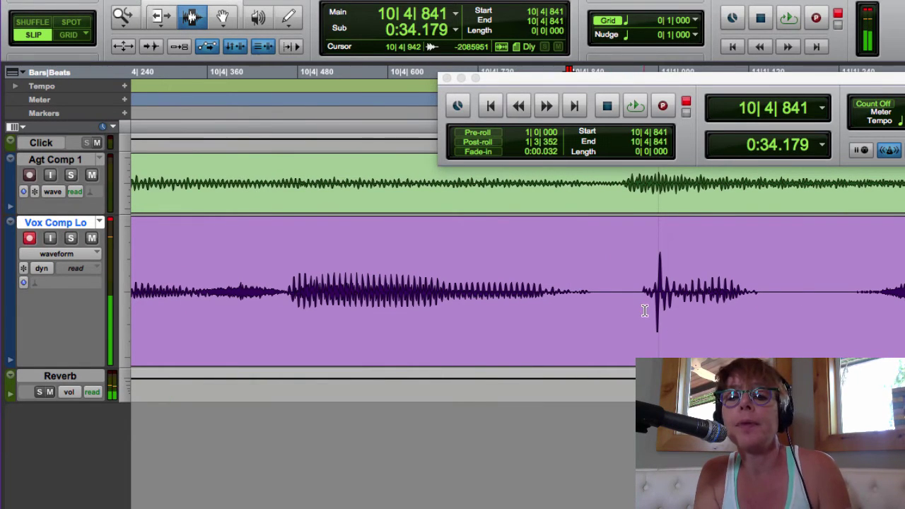
key("super+bracketleft")
key("super+bracketleft")
key("super+bracketleft")
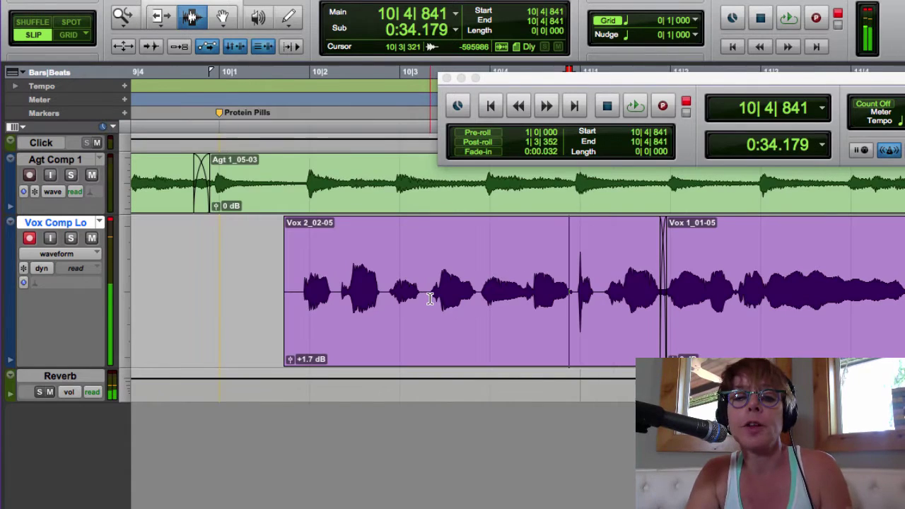
Step: Play the third phrase of Vox Comp Lo from 10|1|770 to check the clip gain and the join
left_click(291, 306)
key("space")
key("super+bracketleft")
key("super+bracketleft")
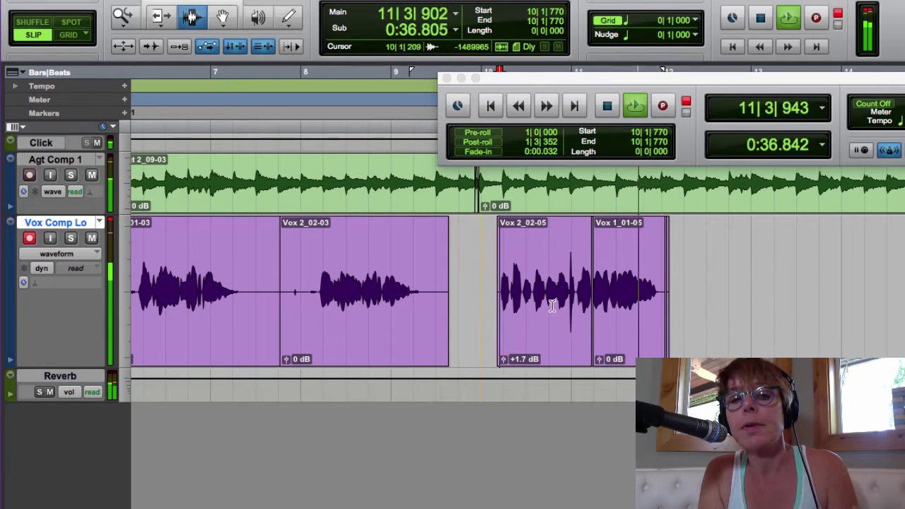
key("space")
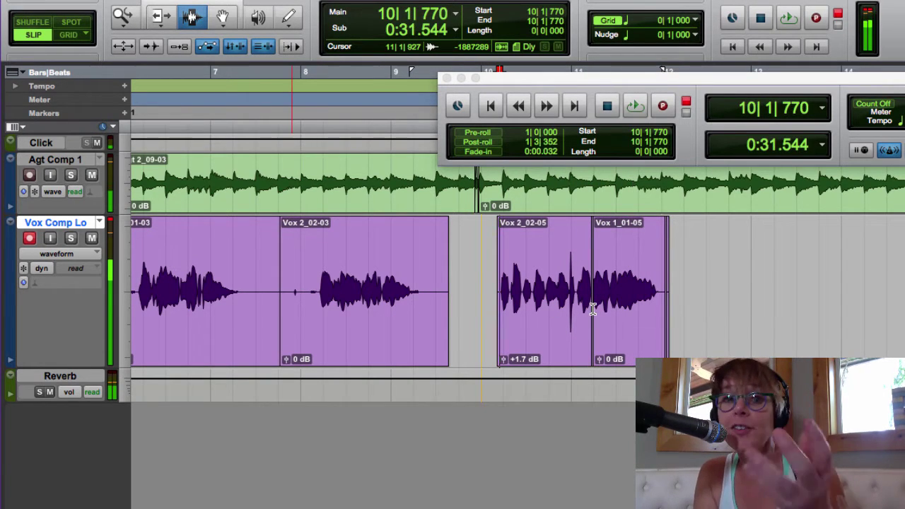
Step: Switch to the Vox 1 playlist and play its fourth and fifth phrases from 12|1|557
left_click(100, 222)
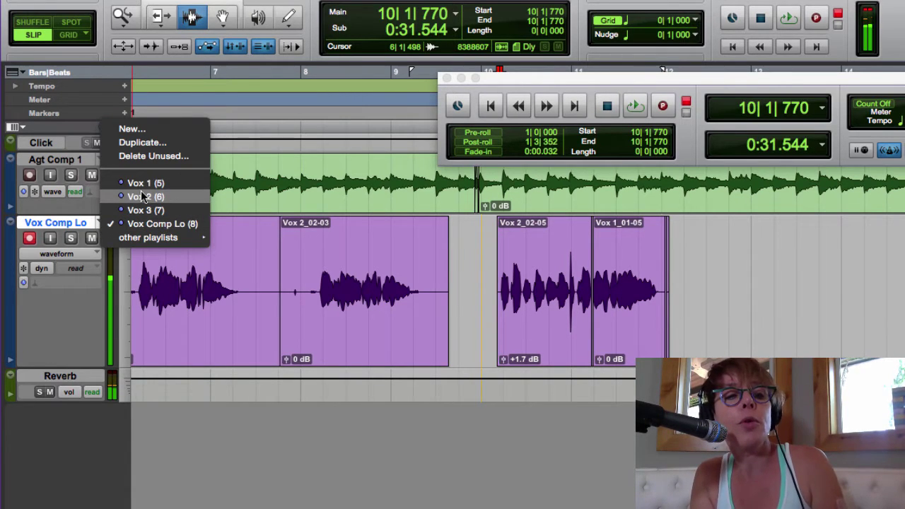
left_click(140, 184)
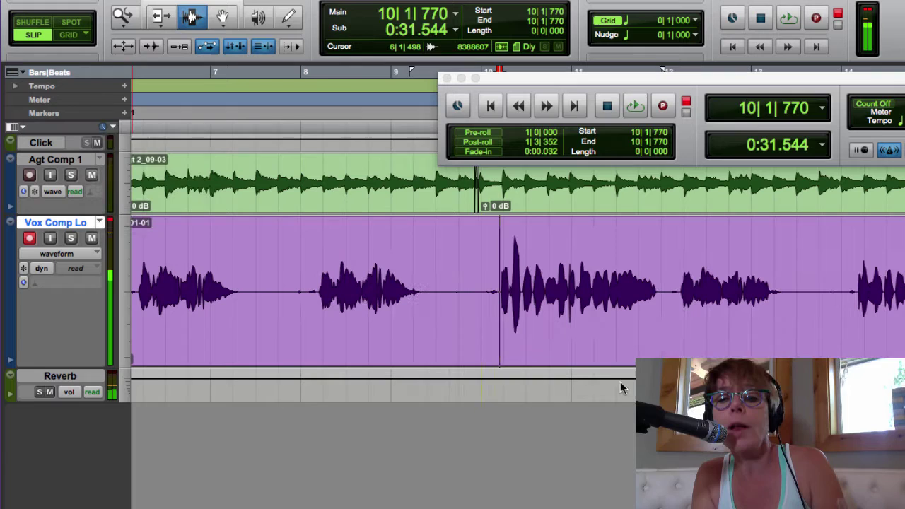
left_click(675, 297)
key("space")
key("super+bracketleft")
key("super+bracketleft")
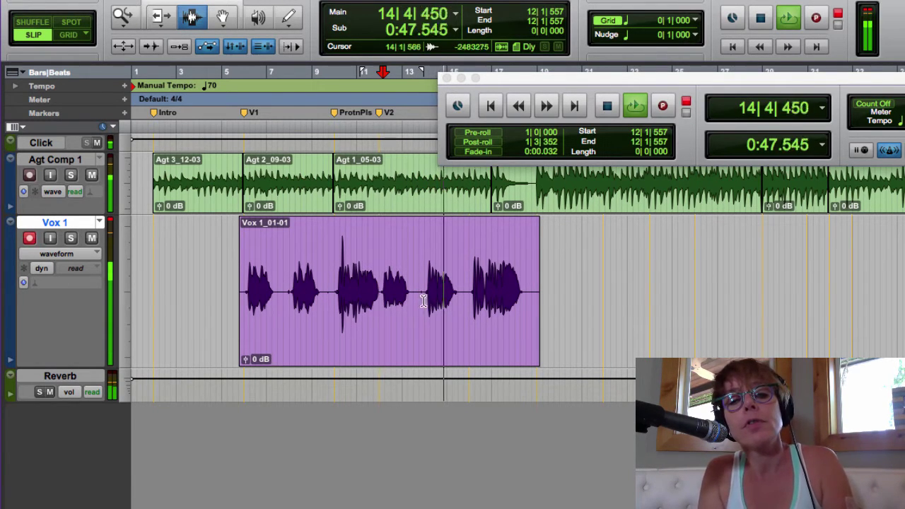
key("space")
Step: Switch to the Vox 2 playlist and play its fourth and fifth phrases from 12|1|353 for comparison
left_click(99, 223)
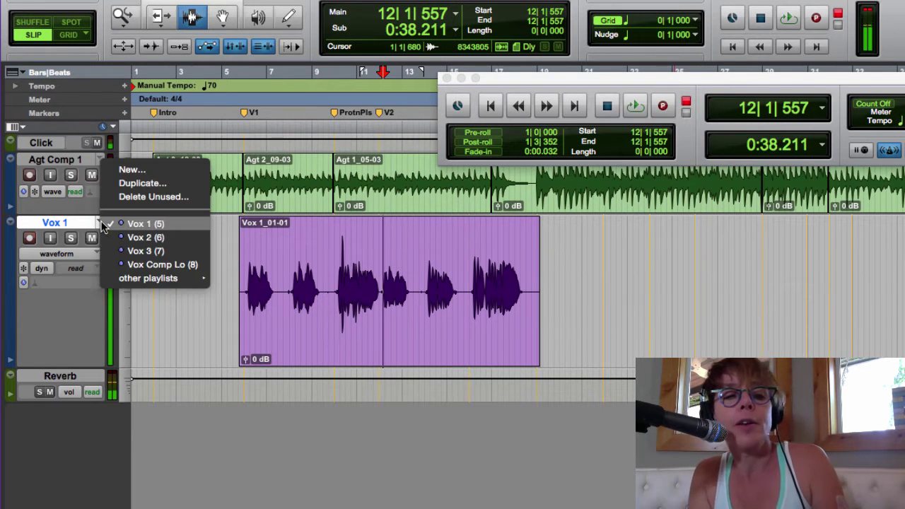
left_click(117, 239)
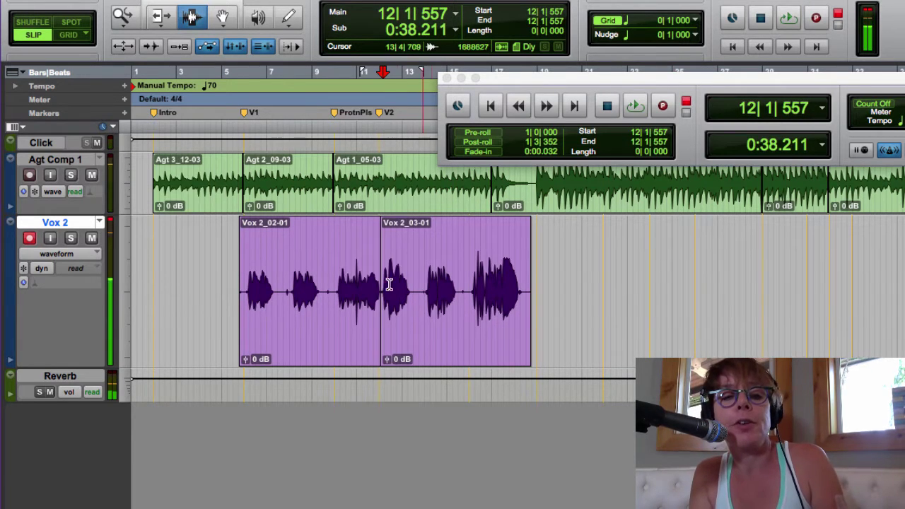
left_click(382, 326)
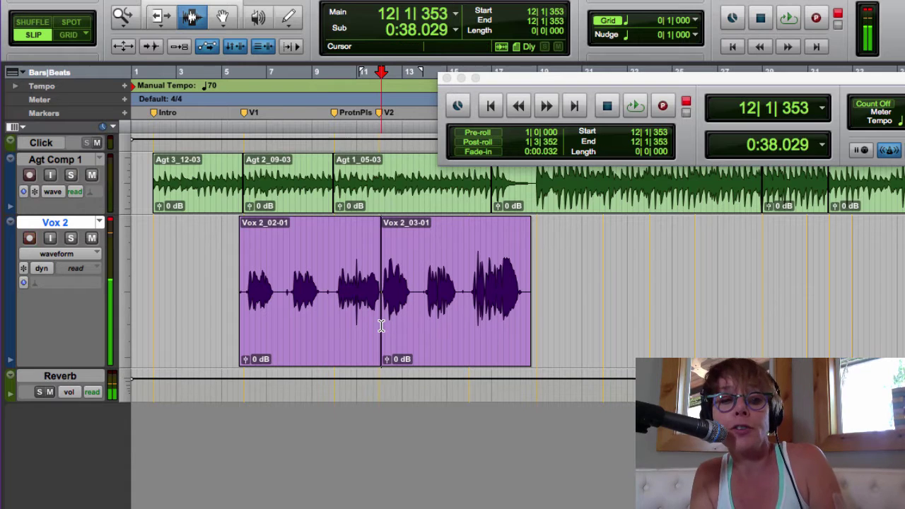
key("space")
key("super+bracketright")
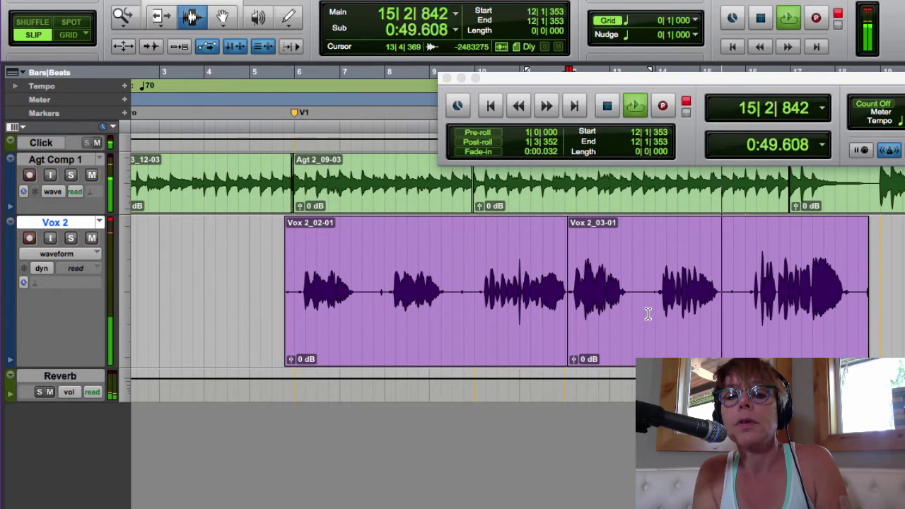
key("space")
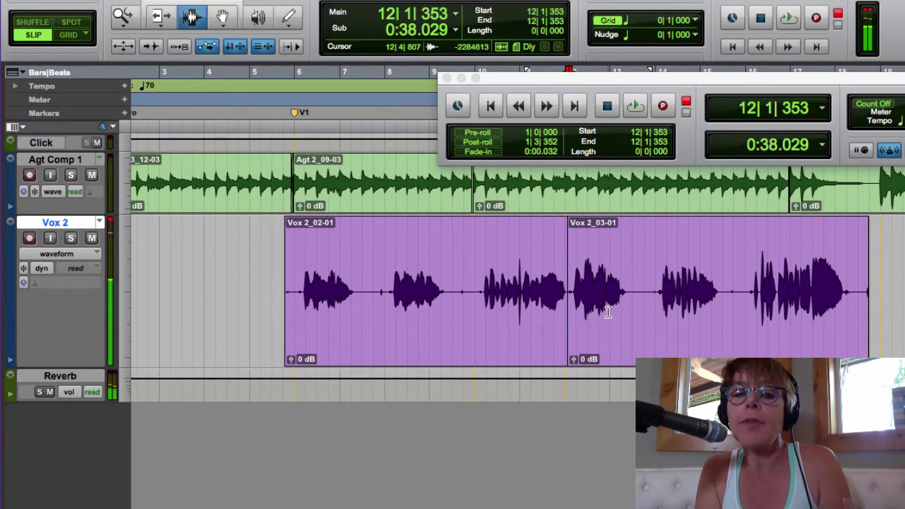
Step: Compare the last phrase by playing it from 16|1|438 in the Vox 2 playlist and in Vox 1
left_click(751, 306)
key("space")
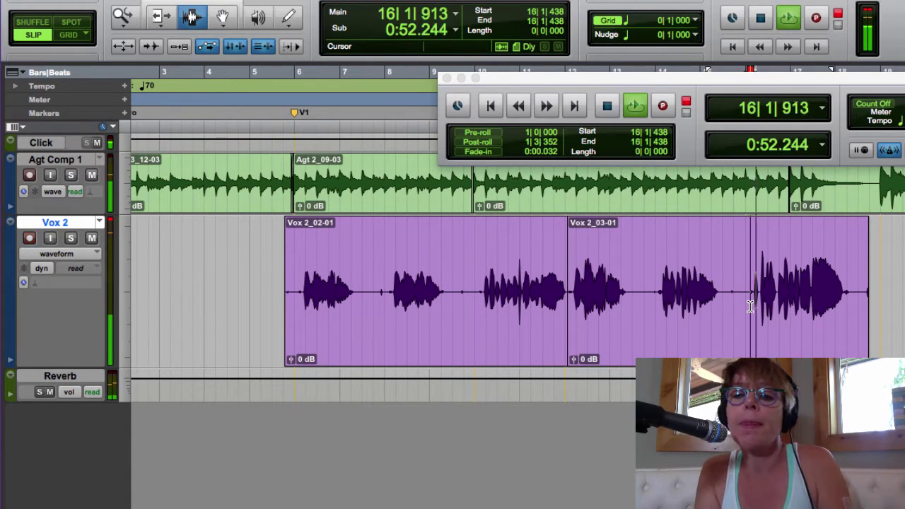
left_click(100, 224)
left_click(110, 210)
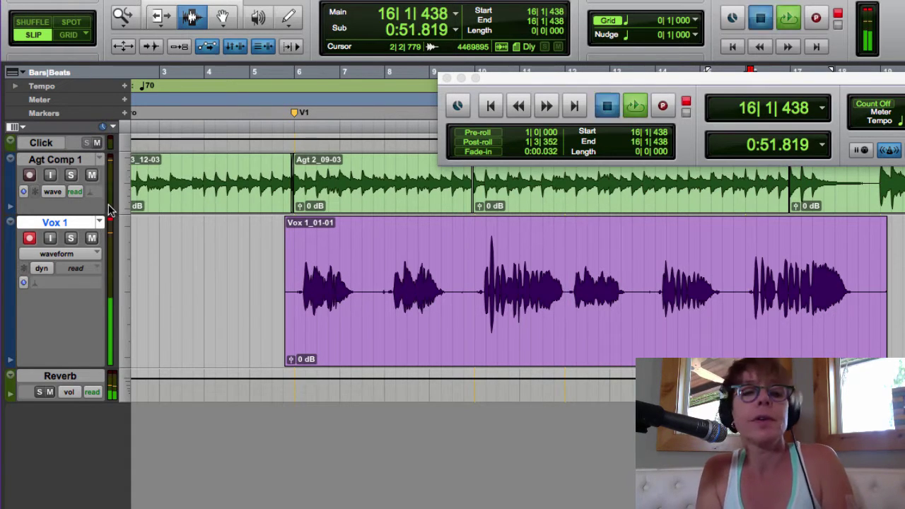
key("space")
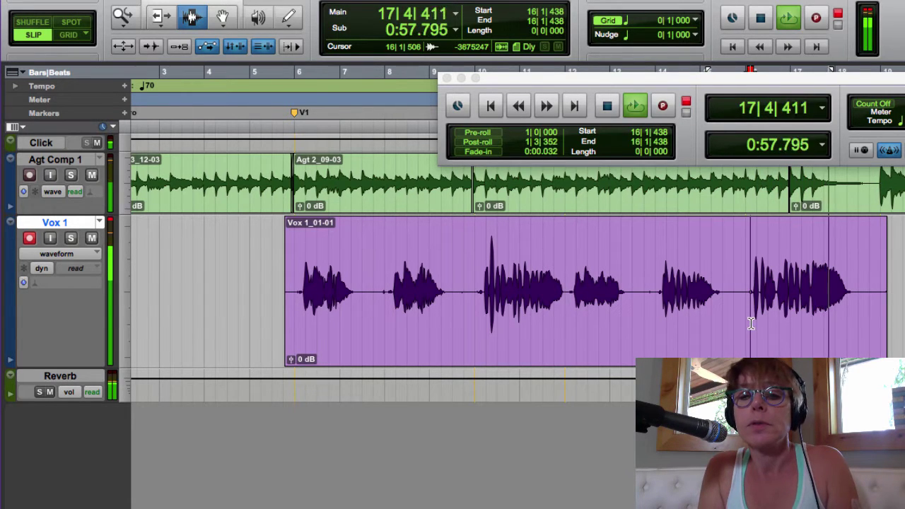
key("space")
Step: Play Vox 1's fifth phrase from 13|4|777 and its fourth phrase from 12|1|625
left_click(654, 309)
key("space")
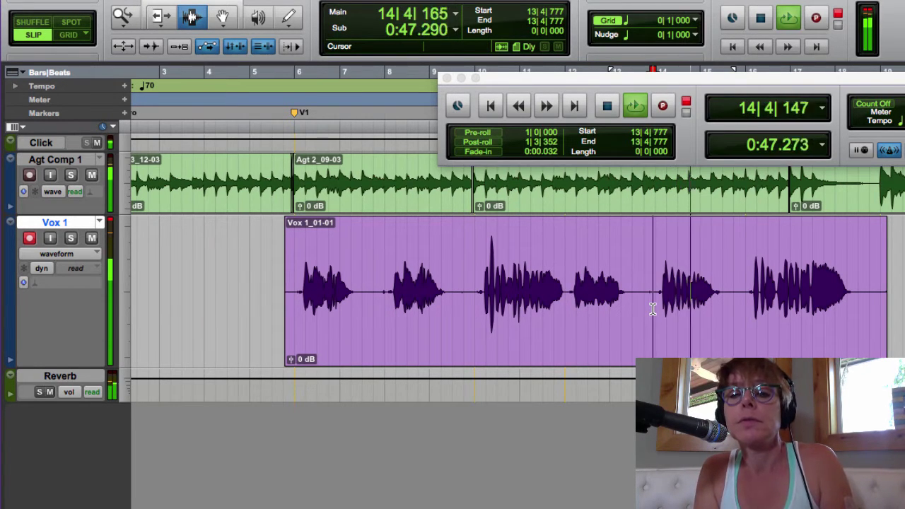
key("space")
left_click(573, 306)
key("space")
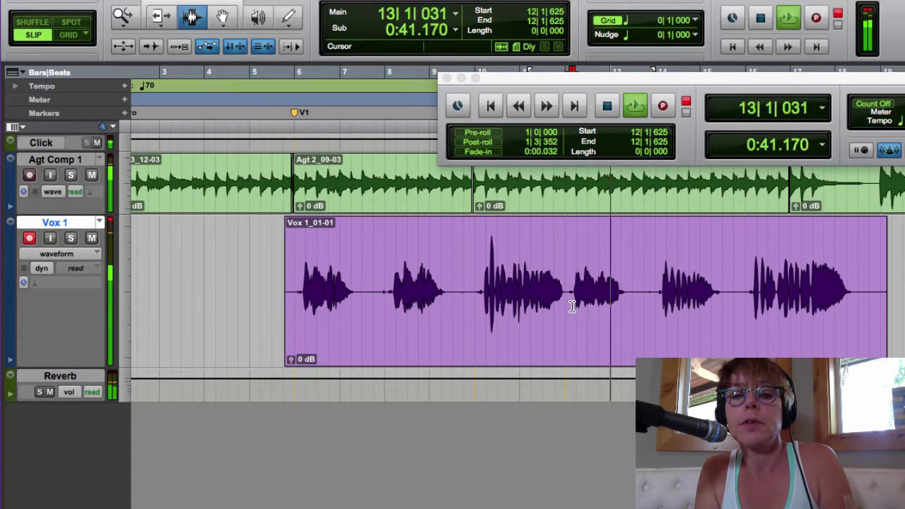
key("space")
Step: Copy the last three phrases of Vox 1, from 12|1|353 to 18|4|629, to the same position in Vox Comp Lo
left_click_drag(572, 306, 877, 309)
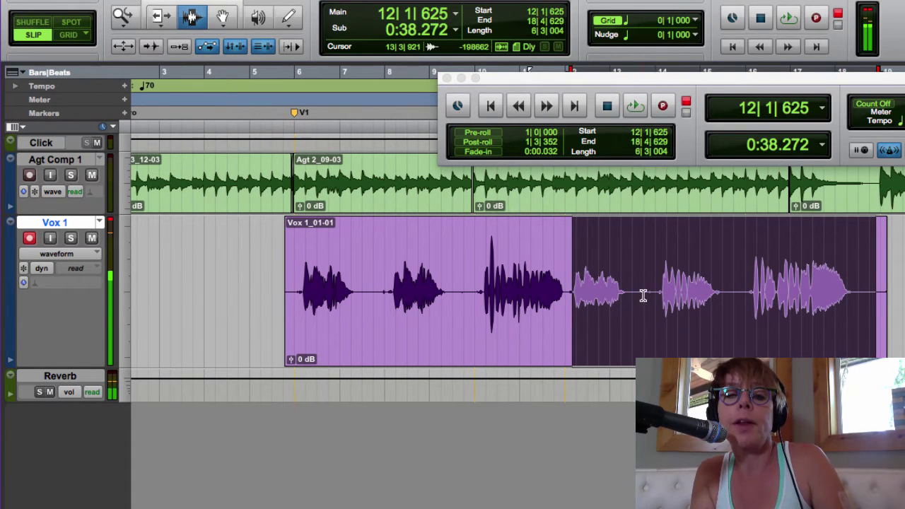
left_click(569, 319, "shift")
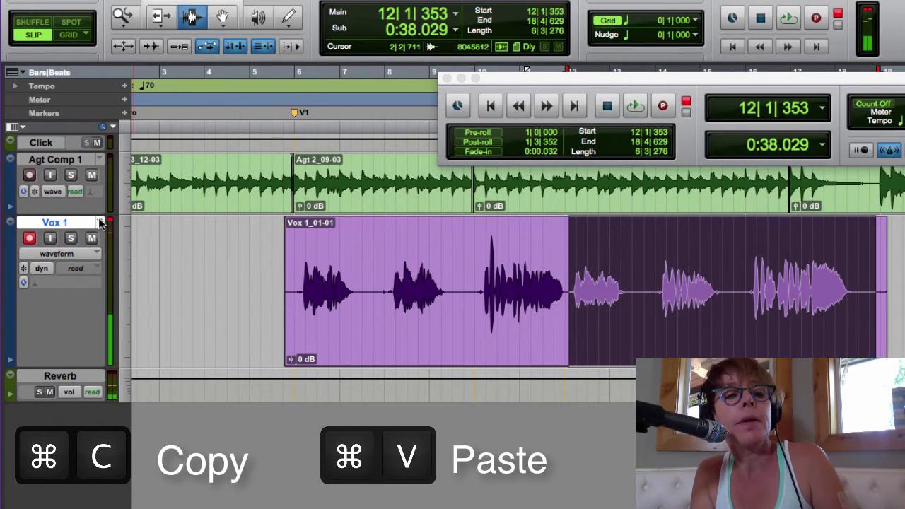
left_click(99, 223)
left_click(119, 263)
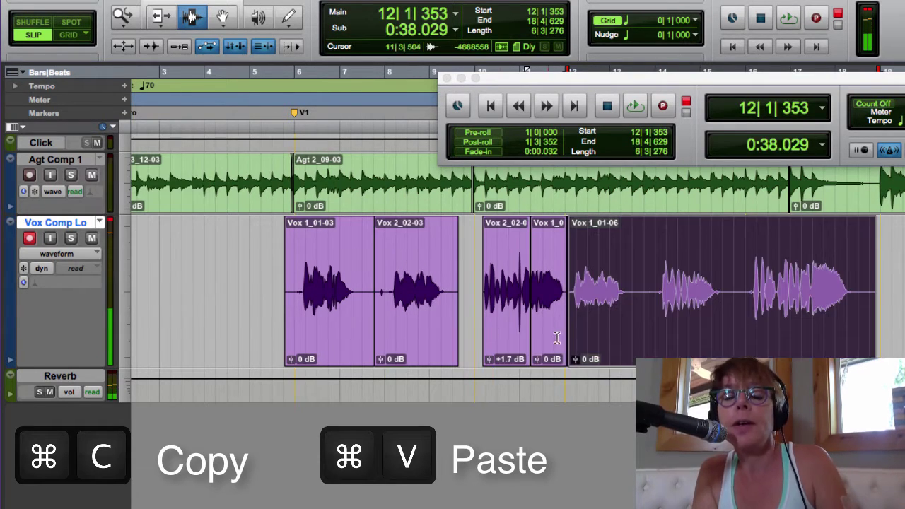
Step: Select the fifth phrase of Vox Comp Lo from 13|4|301 to 15|4|105 and set the post-roll to 0|0|000, leaving it enabled
left_click_drag(648, 300, 735, 306)
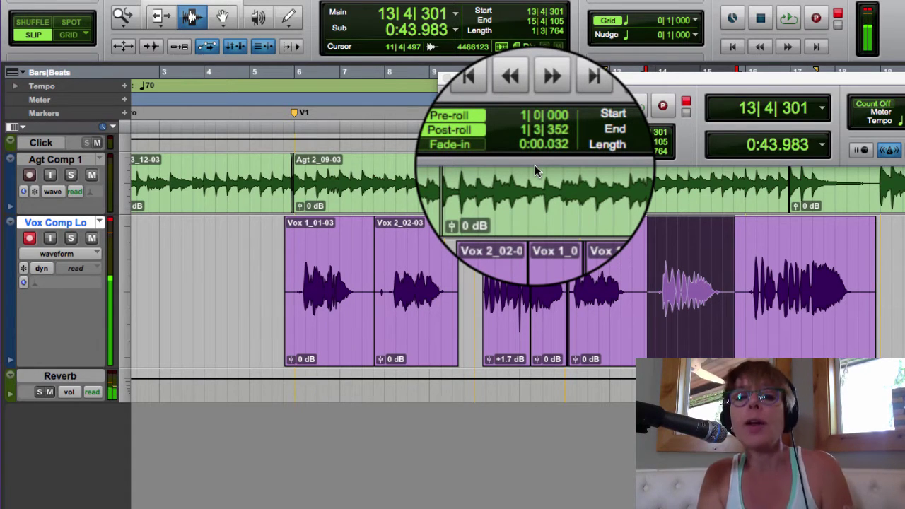
left_click(536, 142)
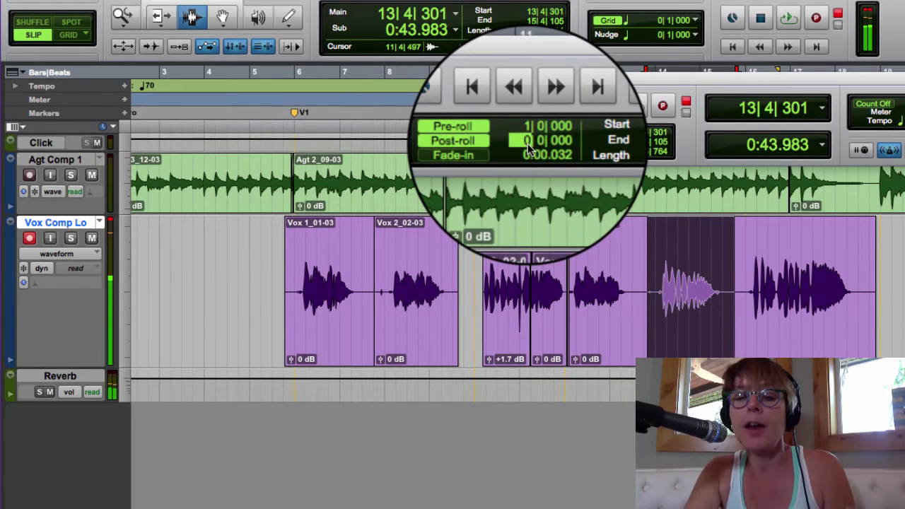
left_click(492, 145)
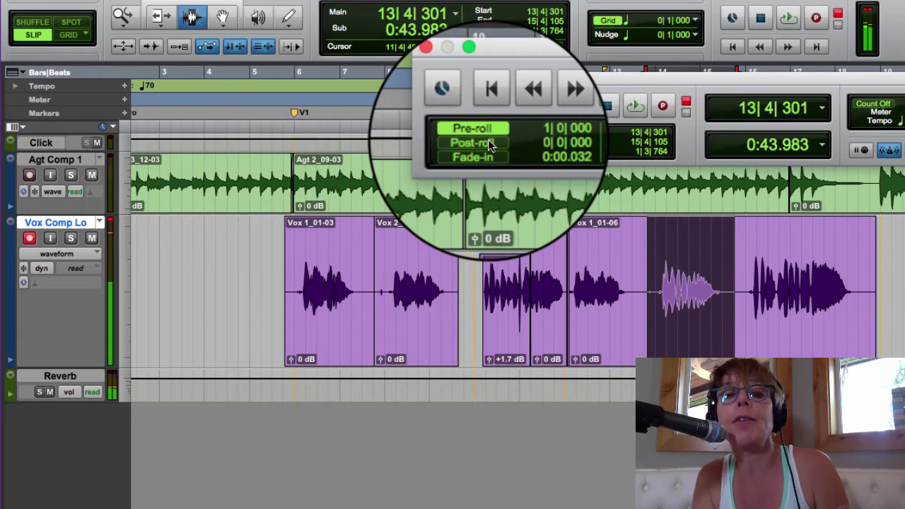
left_click(492, 145)
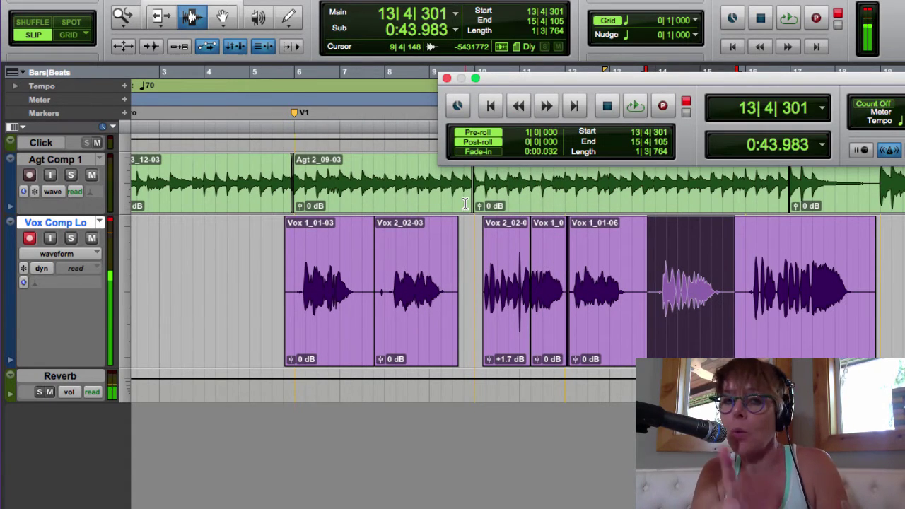
Step: Try two punch-in recordings over the selected fifth phrase of Vox Comp Lo
key("space")
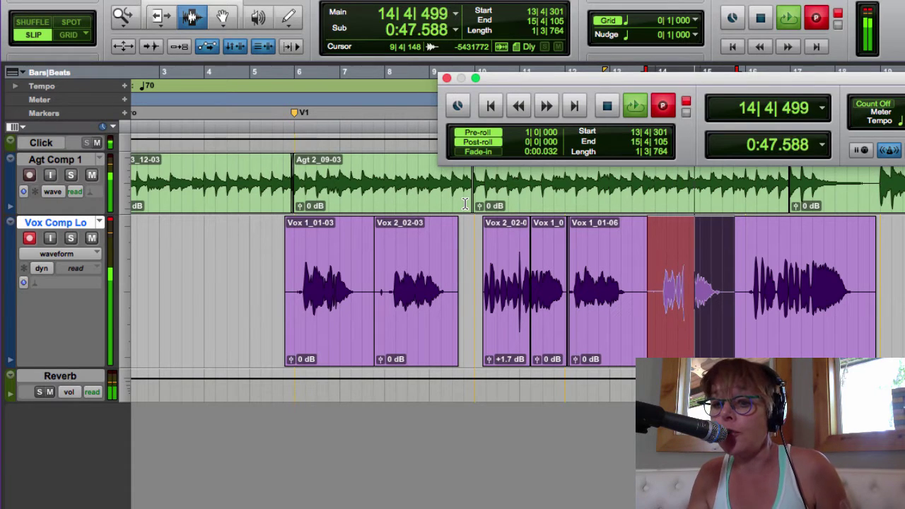
key("space")
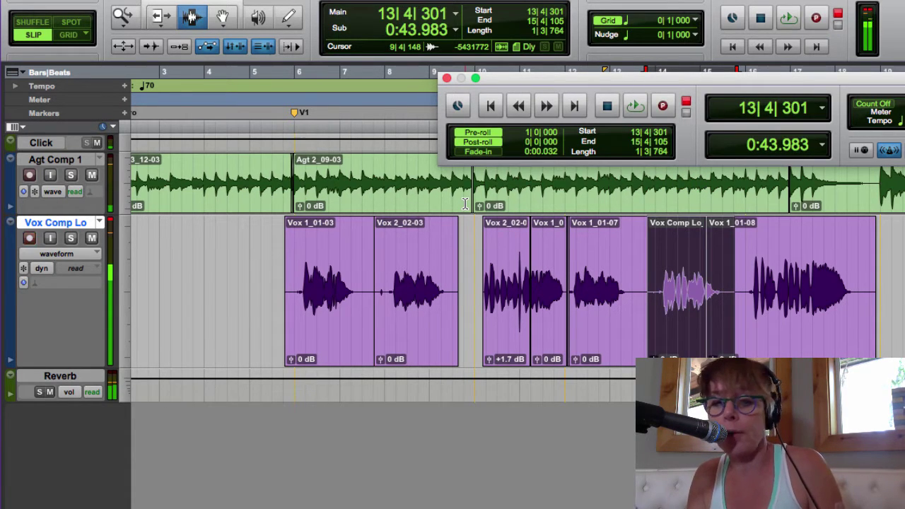
key("super+space")
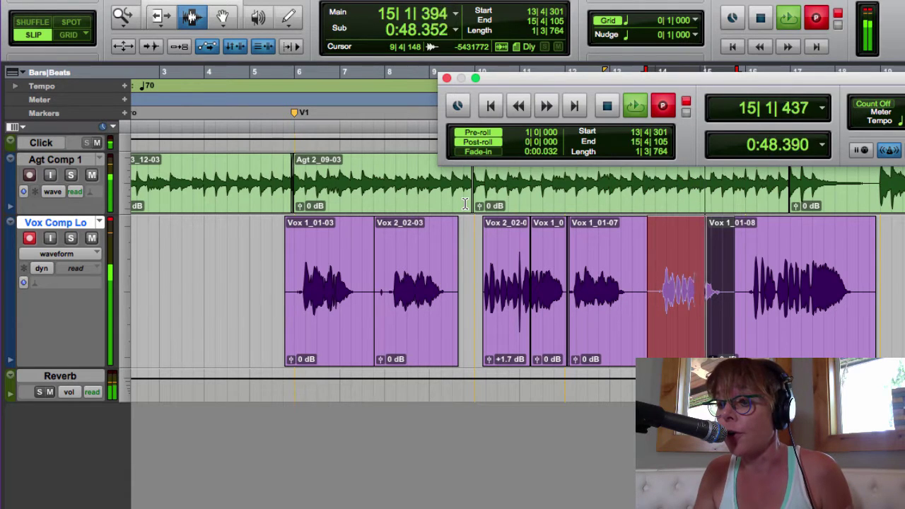
key("space")
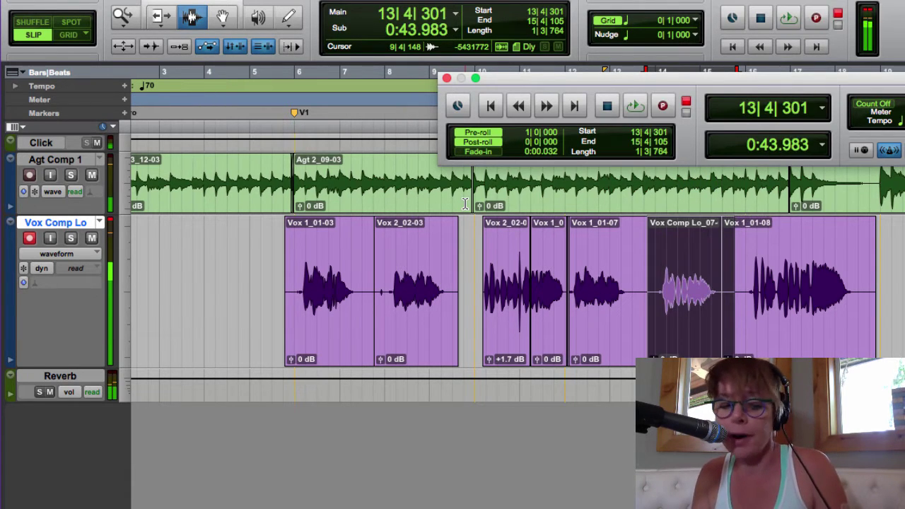
Step: Record another punch-in take across the full 13|4|301 to 15|4|105 selection in Vox Comp Lo and play it back
key("super+space")
key("space")
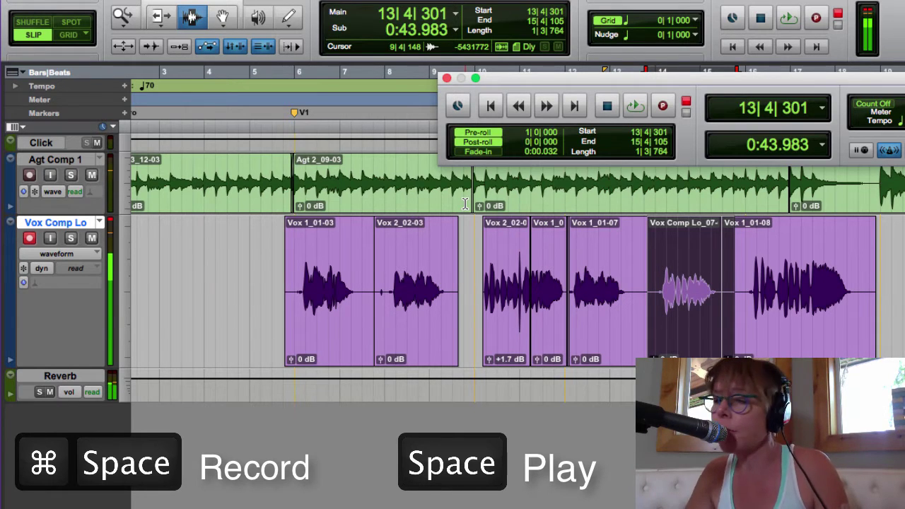
key("space")
key("super+space")
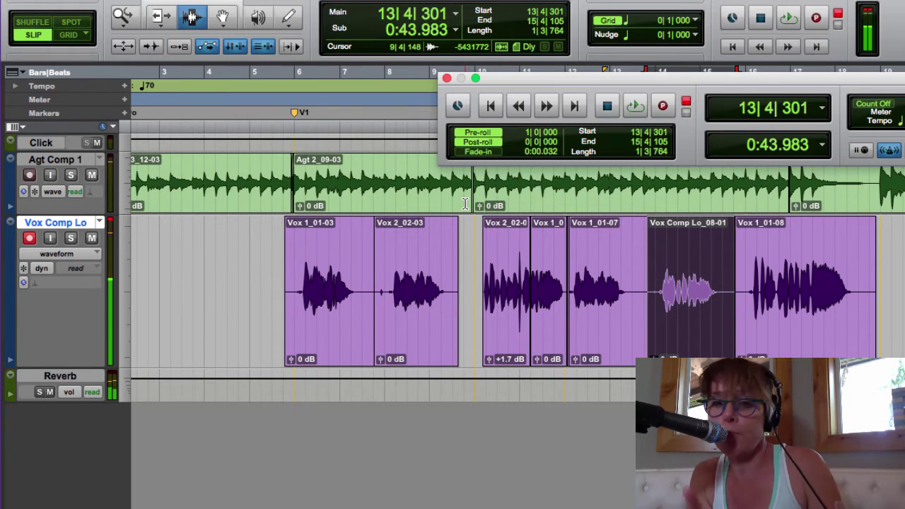
key("space")
key("space")
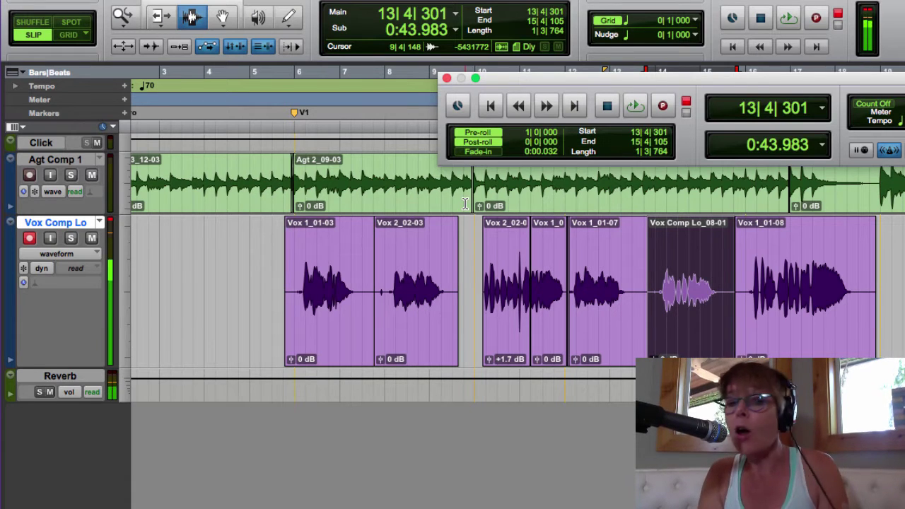
Step: Create one new mono audio track in the session and name it Vox Oct 1
left_click(248, 285)
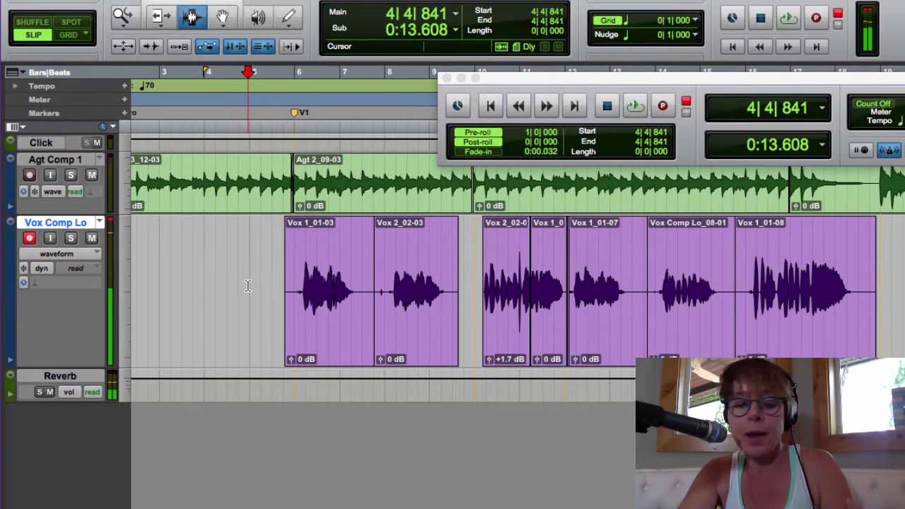
key("super+equal")
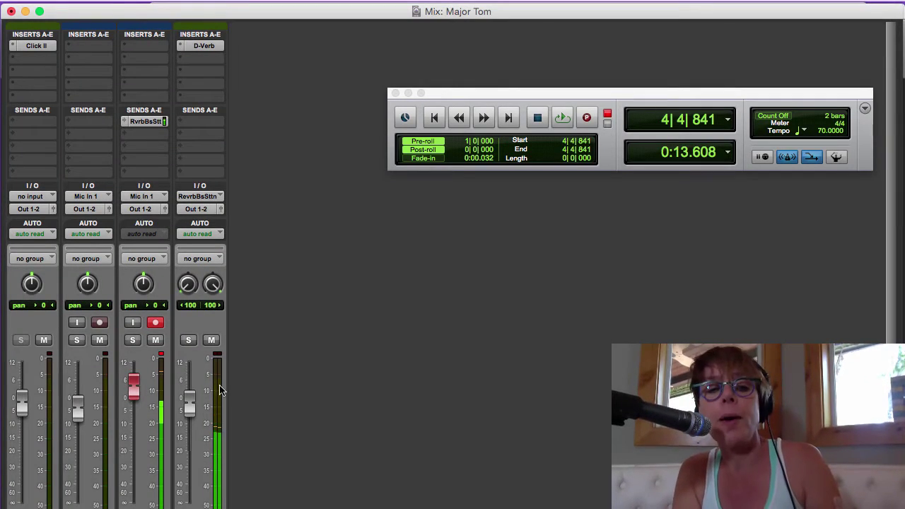
scroll(267, 379, "down", 3)
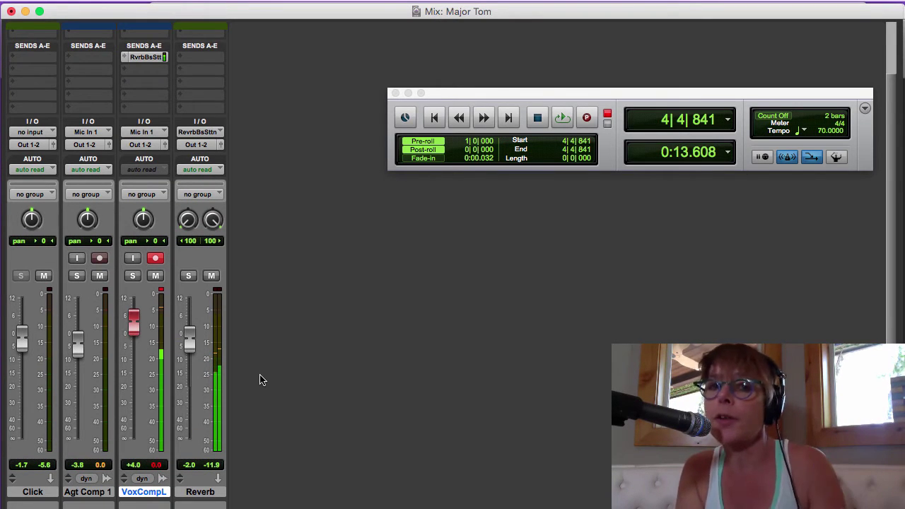
key("shift+super+n")
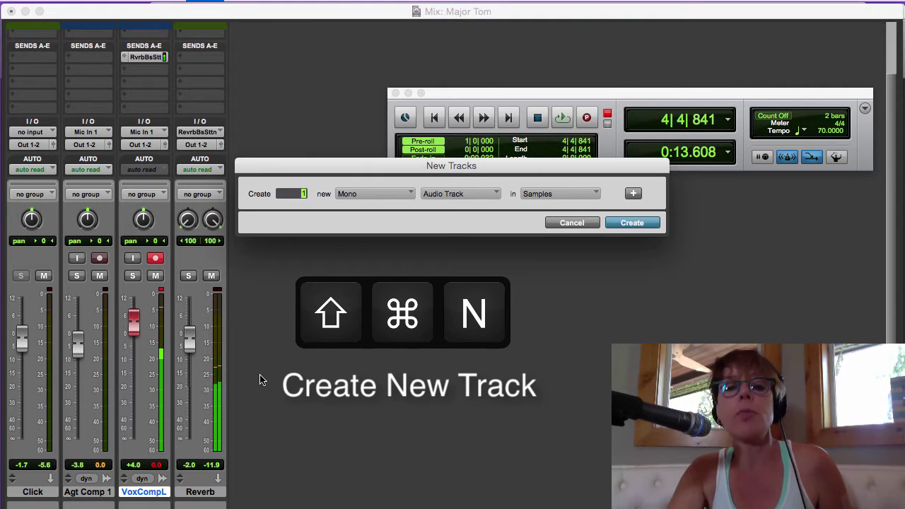
key("Return")
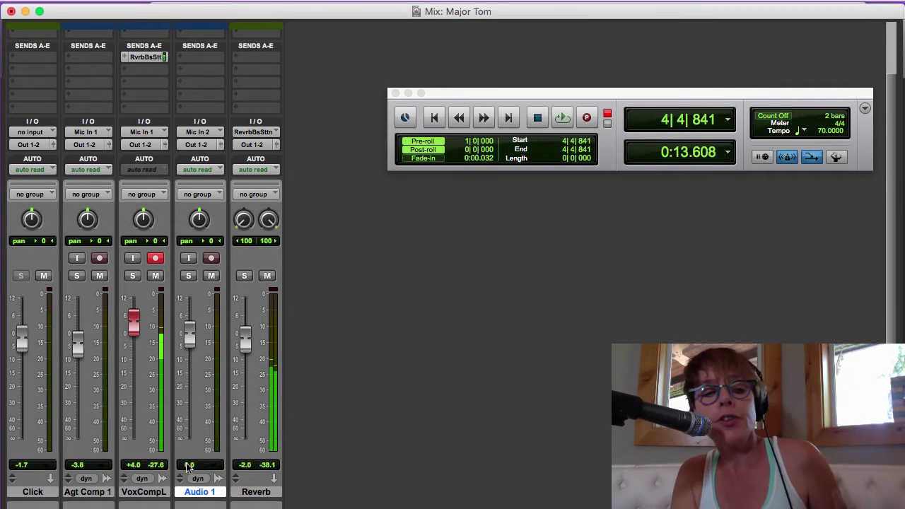
double_click(199, 492)
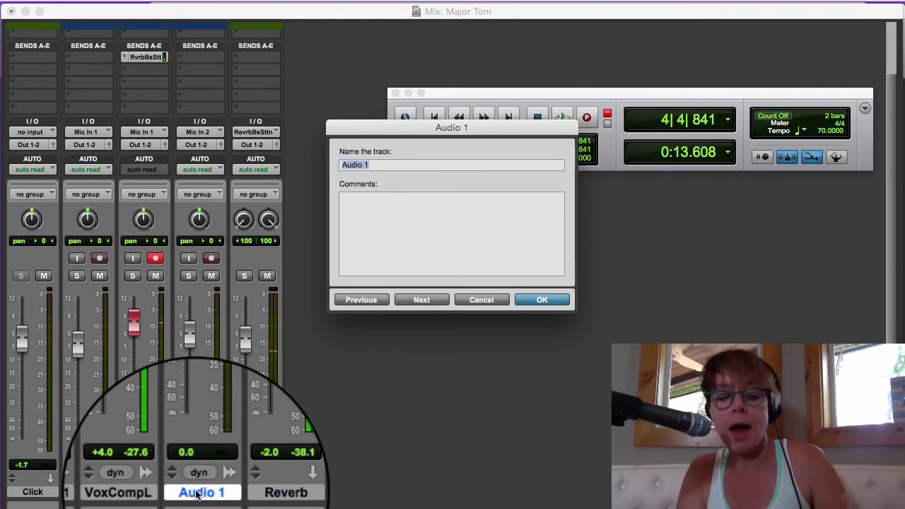
type("Vox ")
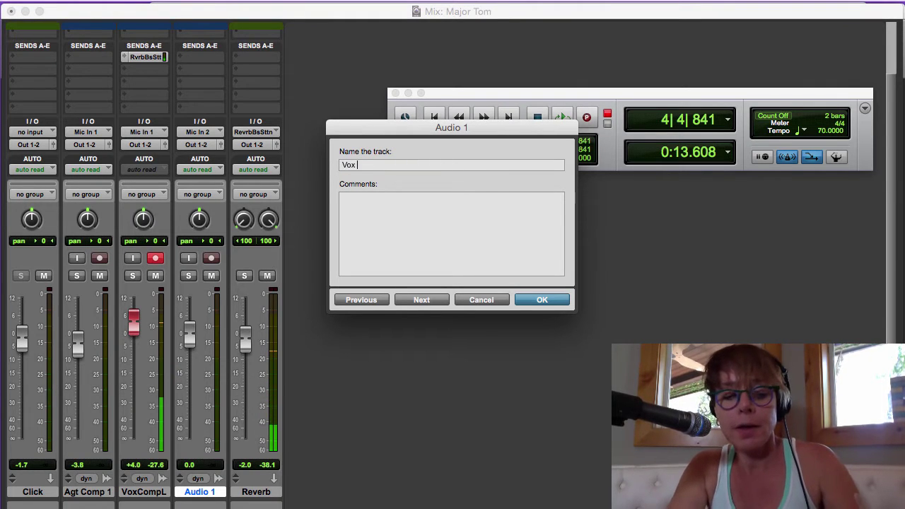
type("Oct 1")
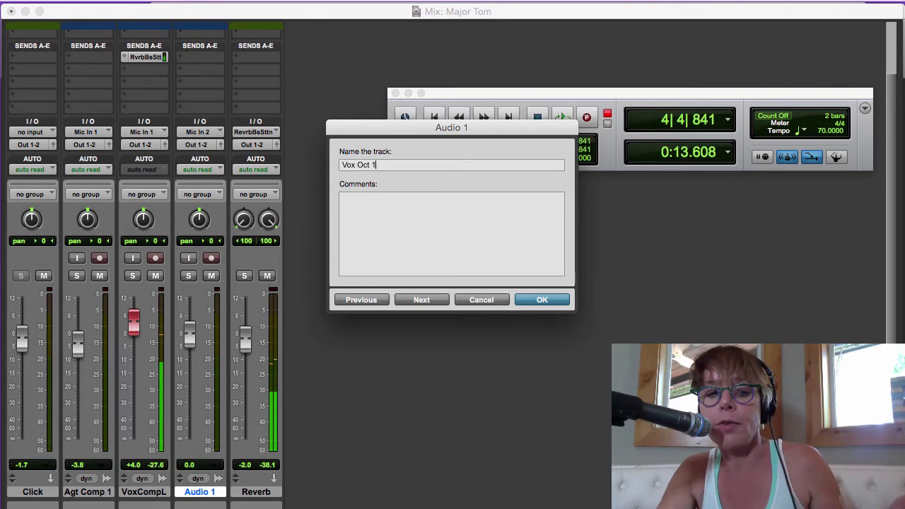
key("Return")
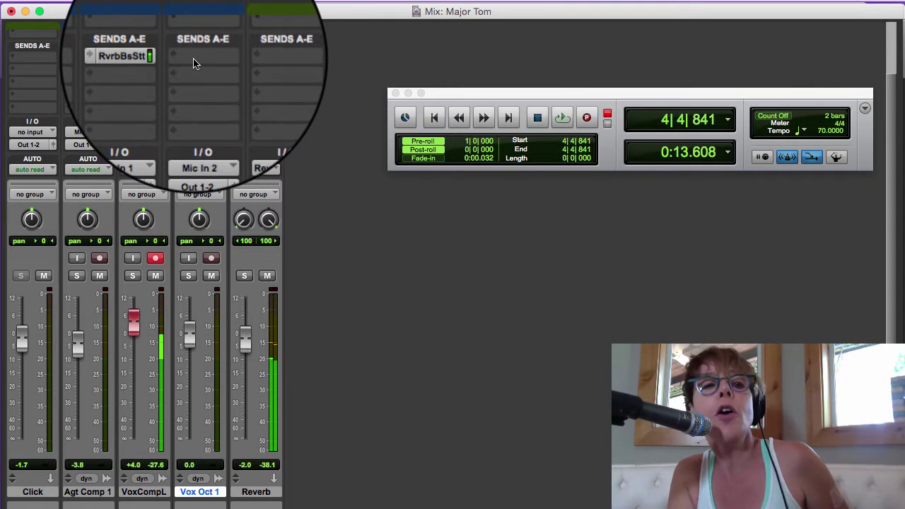
left_click(195, 59)
mouse_move(219, 98)
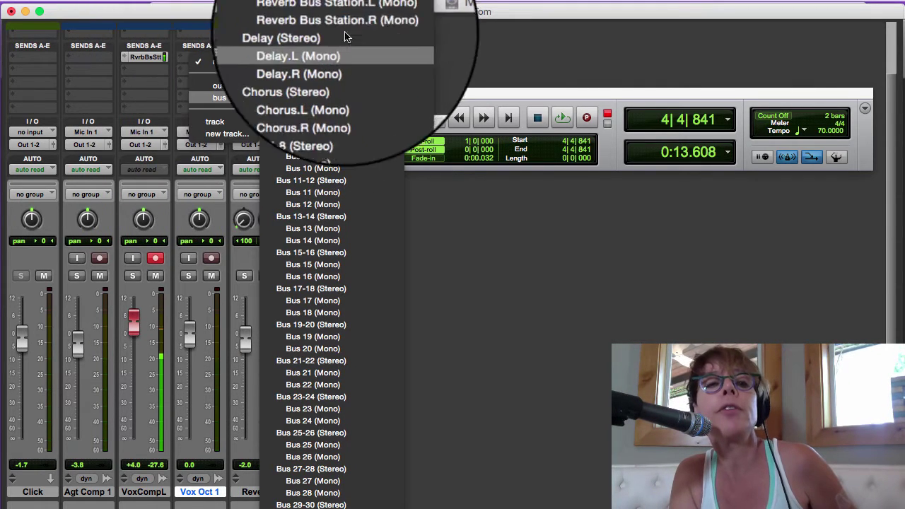
left_click(525, 58)
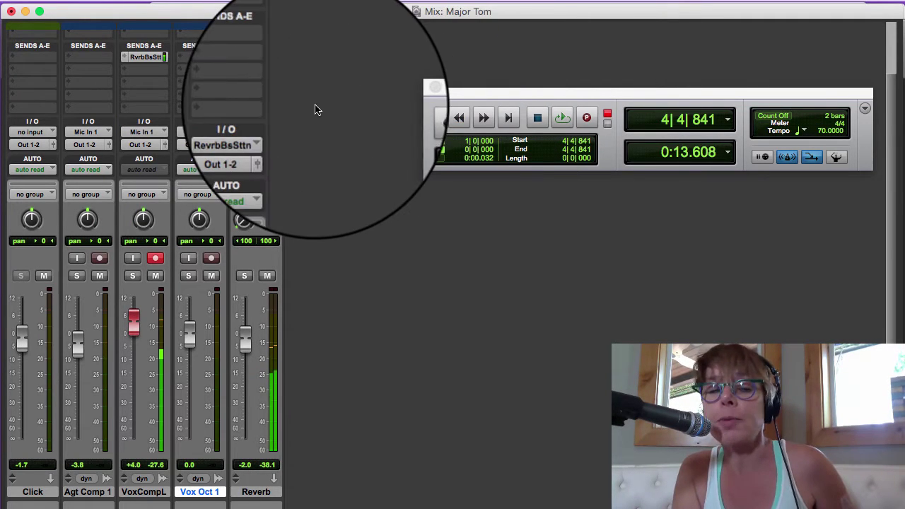
Step: Copy the reverb bus send from the Vox Comp Lo channel to Vox Oct 1 and set Vox Oct 1's input to Mic In 1
scroll(316, 108, "up", 3)
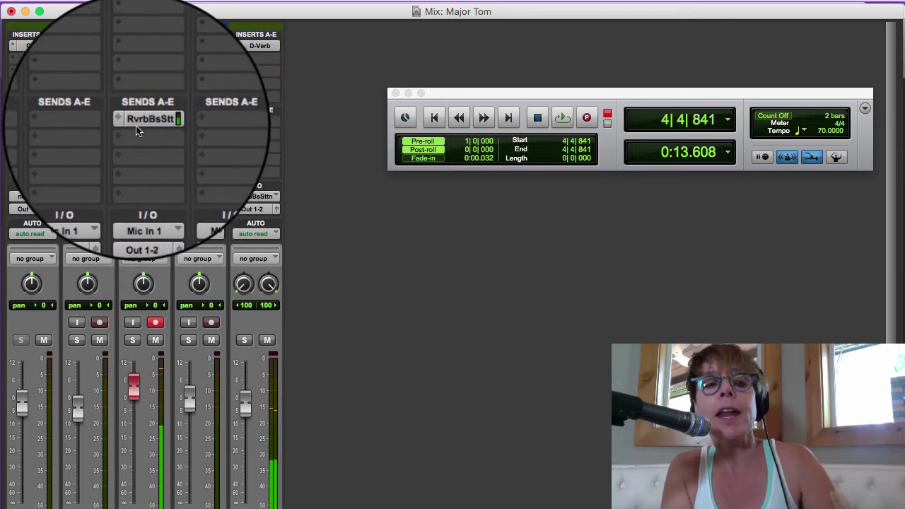
left_click_drag(138, 127, 192, 122)
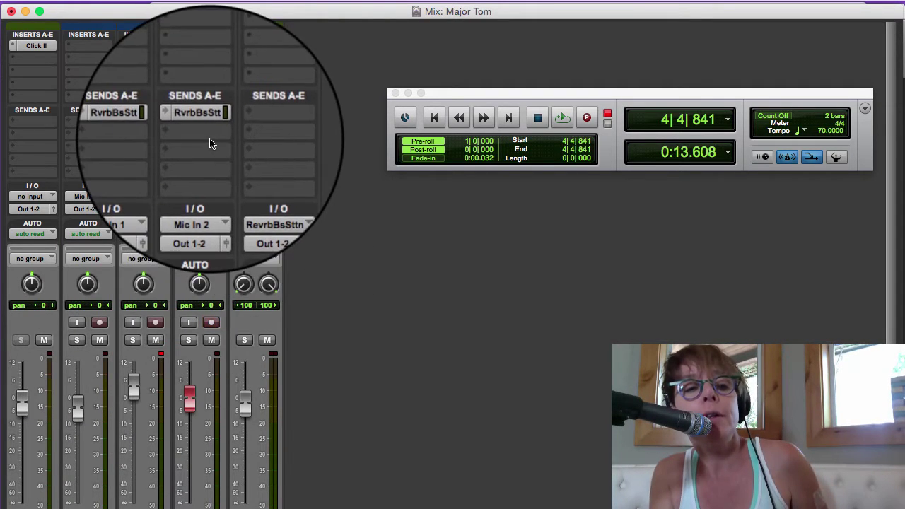
scroll(205, 176, "down", 3)
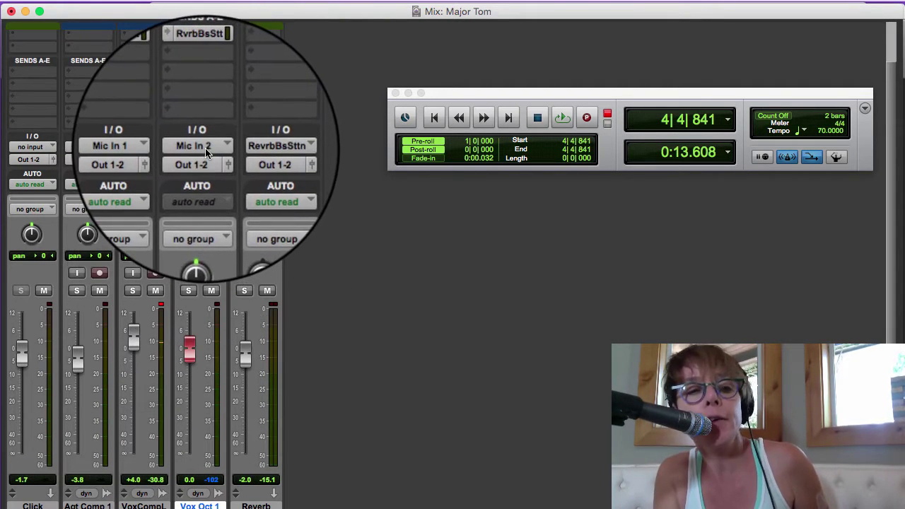
left_click(200, 147)
mouse_move(227, 147)
left_click(280, 147)
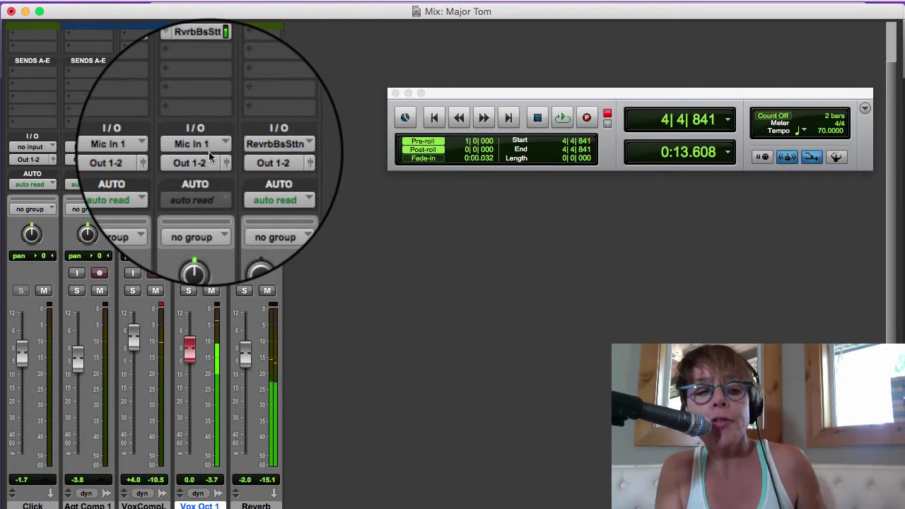
Step: Switch the Vox Comp Lo track to its Vox 3 playlist in the Edit window and rename that playlist Vox Oct!
key("super+equal")
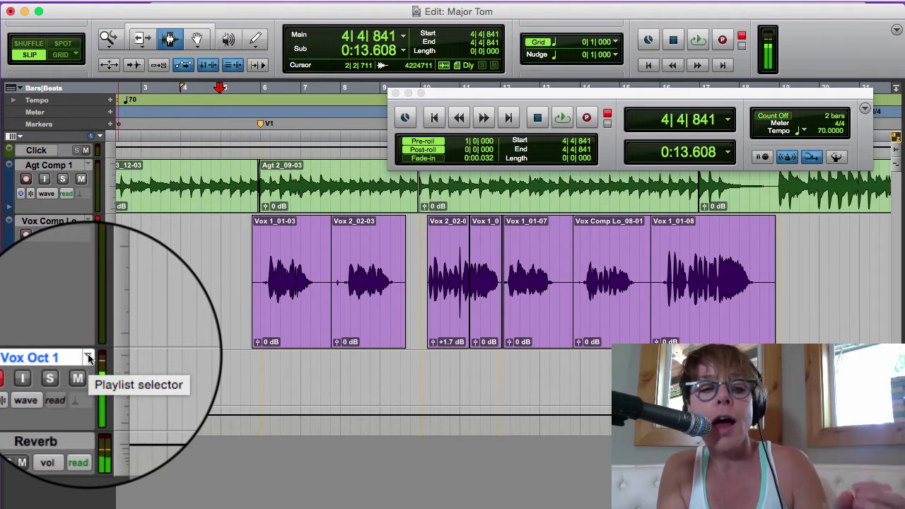
left_click(88, 358)
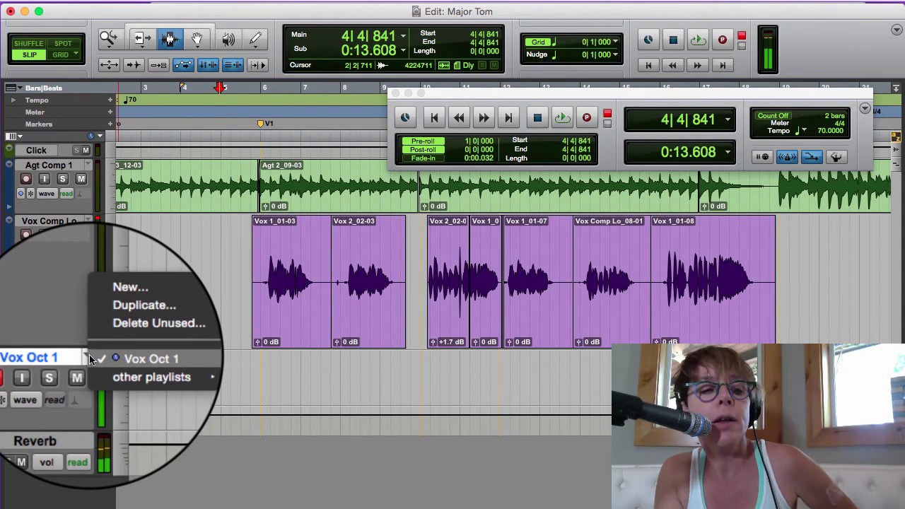
left_click(90, 360)
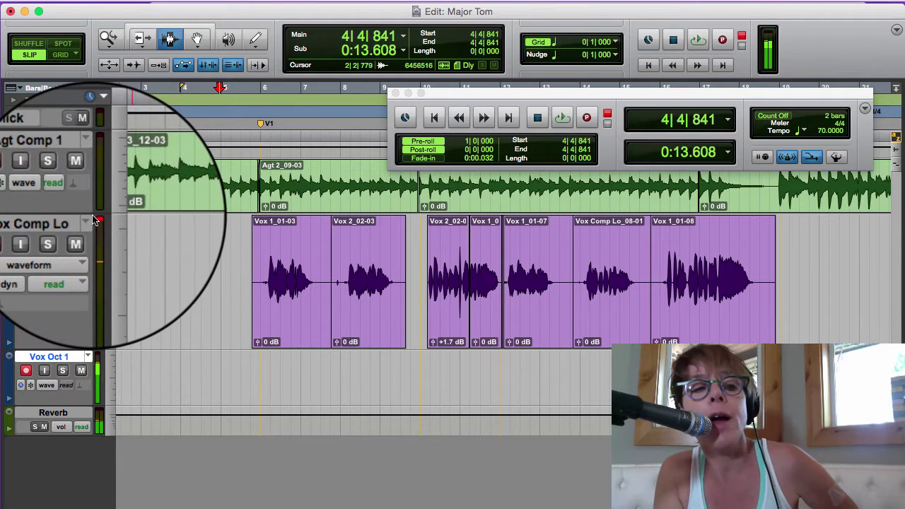
left_click(92, 222)
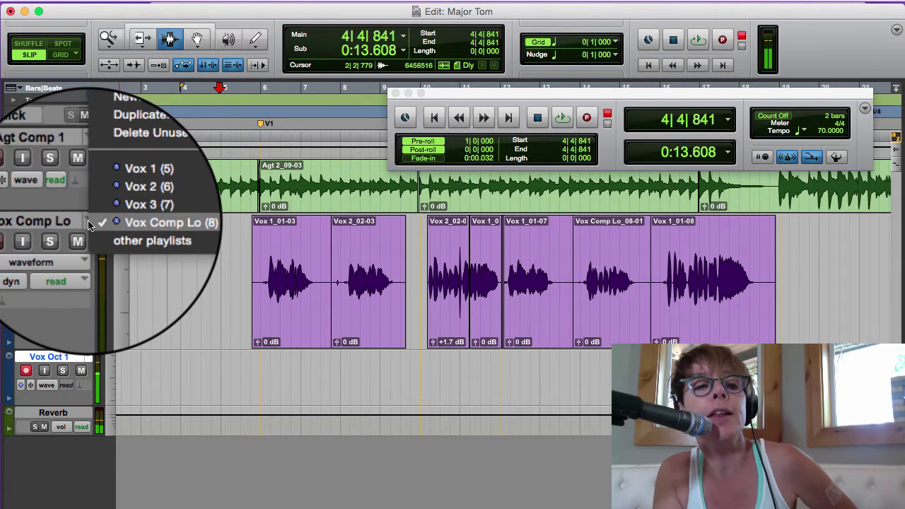
left_click(180, 213)
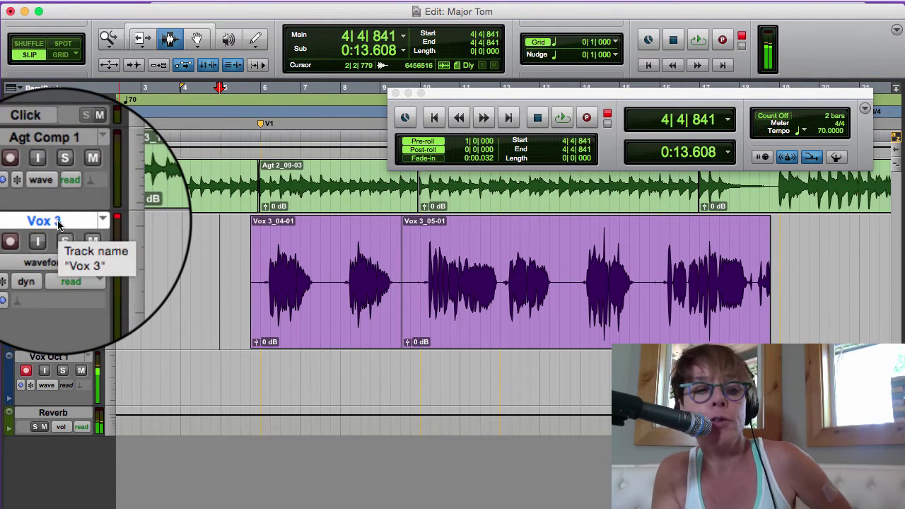
double_click(59, 224)
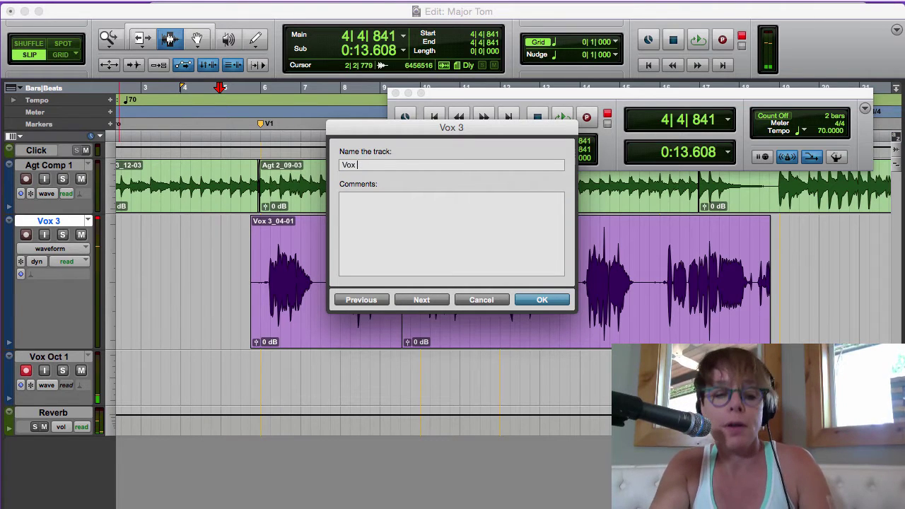
type("Vox Oct1")
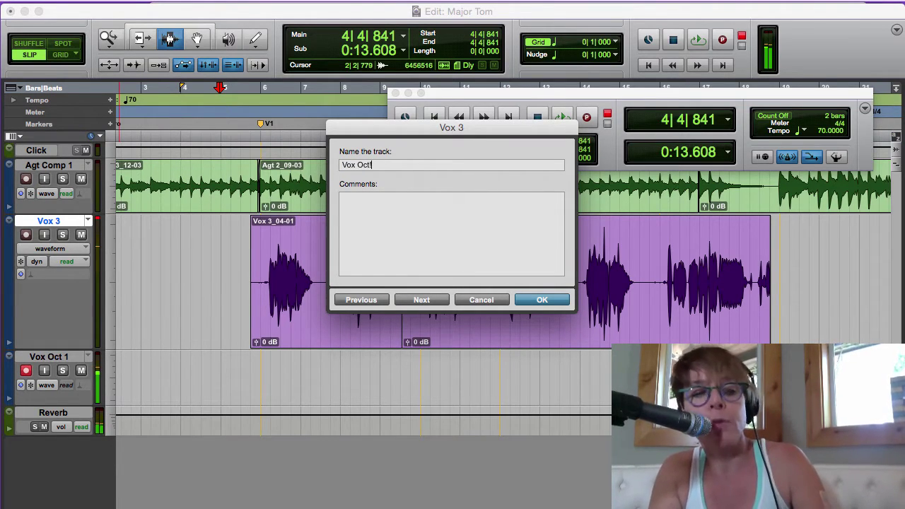
key("Return")
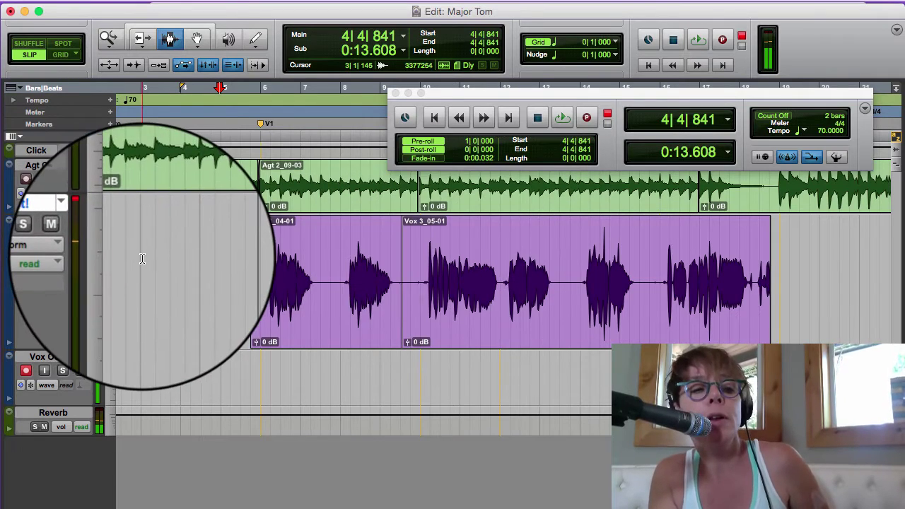
Step: Return the lead vocal track to the Vox Comp Lo playlist and assign the Vox Oct! playlist to the Vox Oct 1 track
left_click(88, 224)
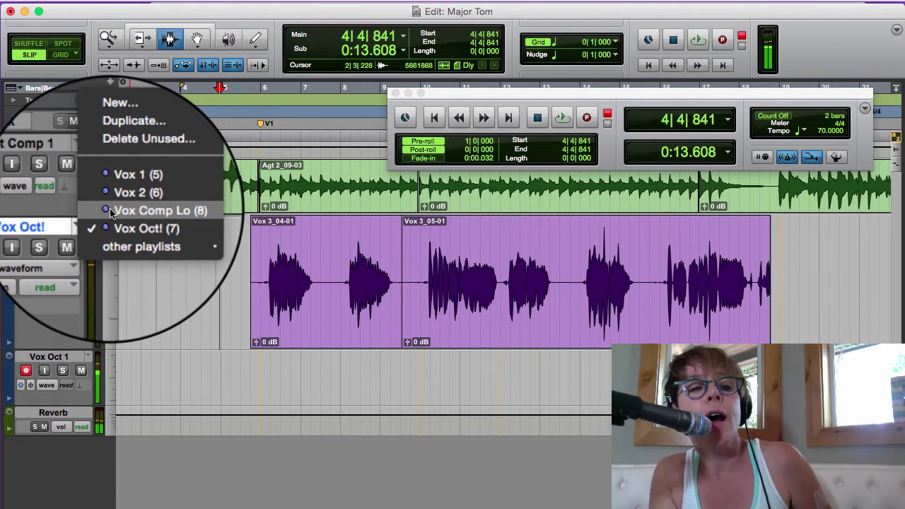
left_click(110, 209)
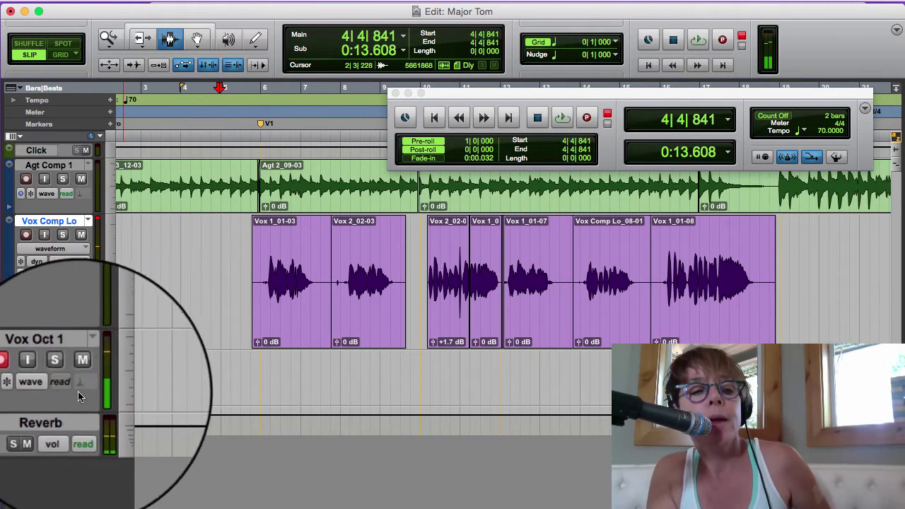
left_click(88, 358)
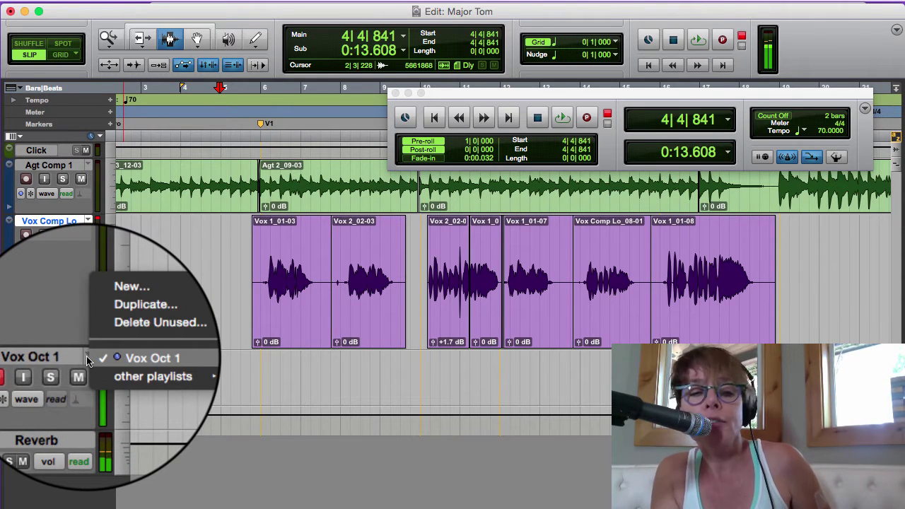
mouse_move(145, 381)
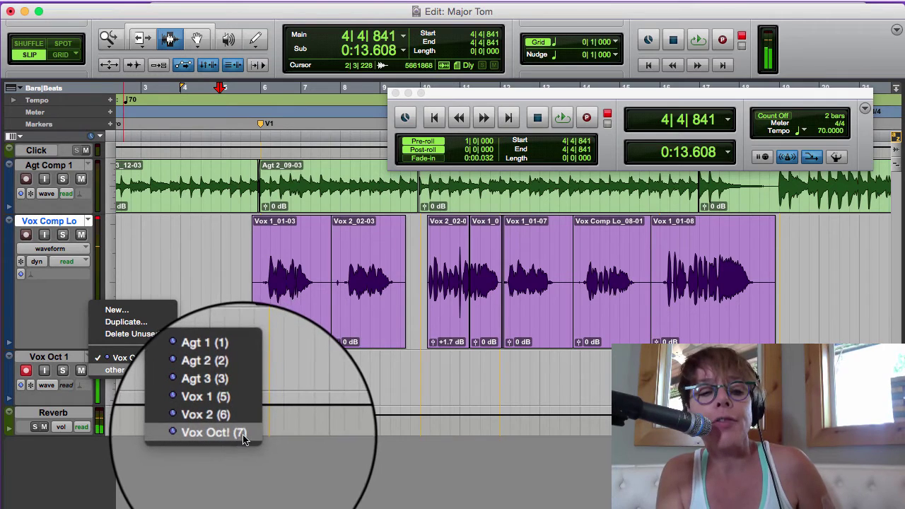
left_click(243, 435)
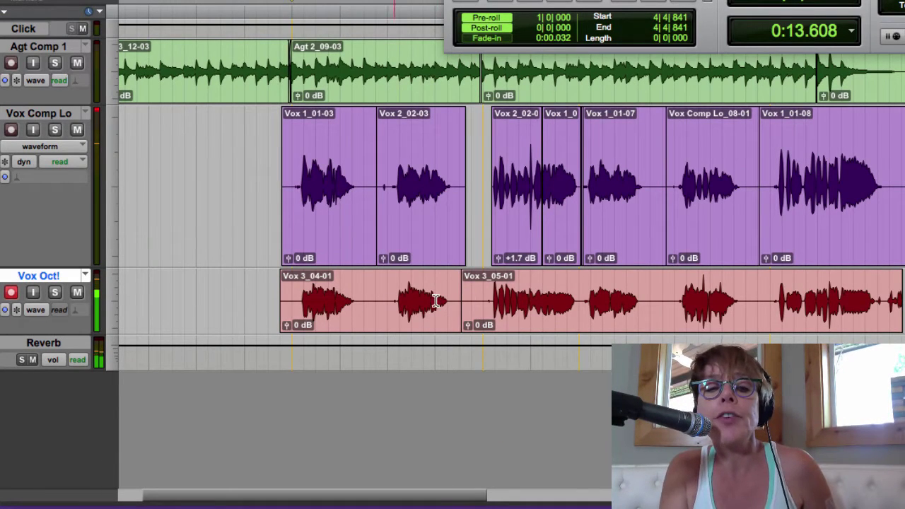
Step: Delete the first phrase of Vox Oct!, up to 8|1|268, just before the second phrase
left_click_drag(389, 302, 582, 309)
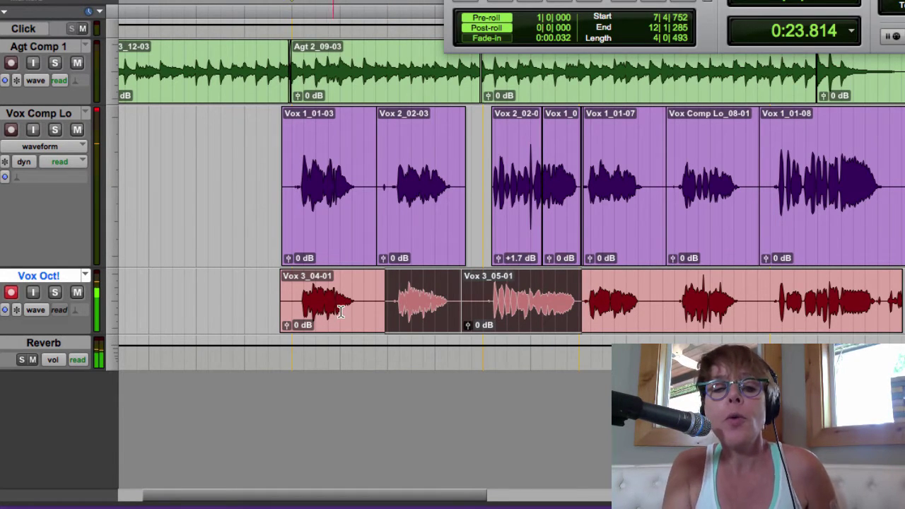
left_click(391, 303)
left_click_drag(390, 303, 254, 300)
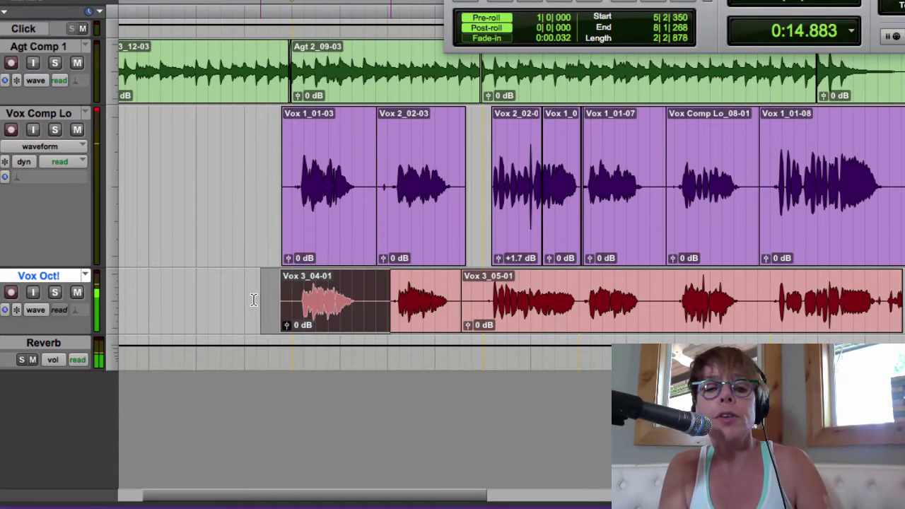
key("Delete")
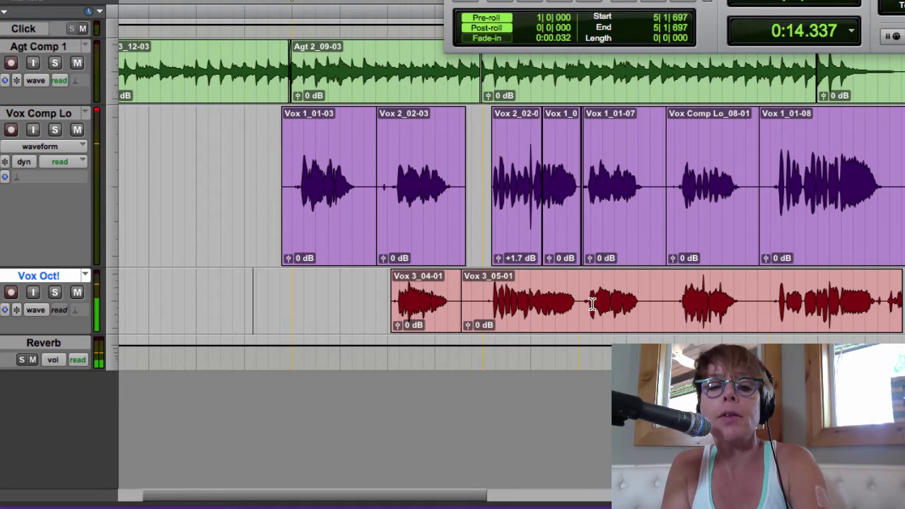
Step: Try deleting the last three phrases of Vox Oct! from 12|1|149 to 19|3|810, and undo that deletion
left_click_drag(580, 305, 902, 304)
key("Delete")
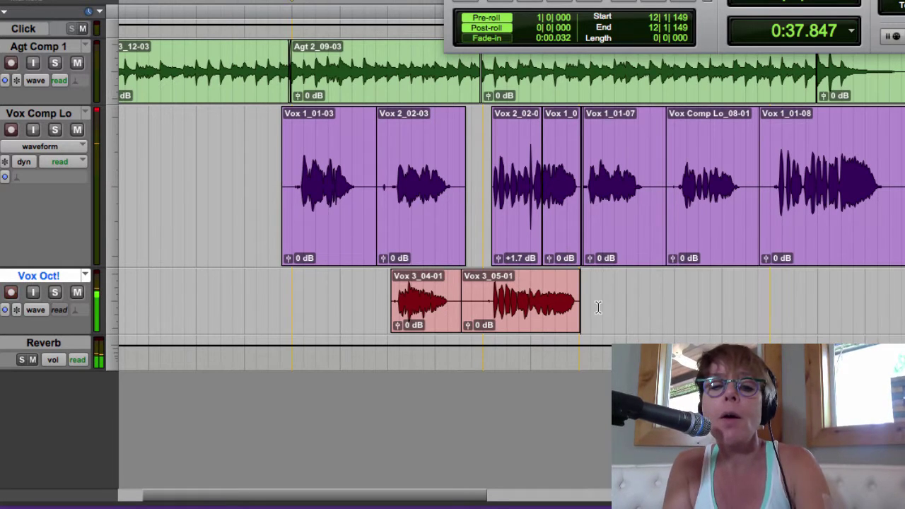
left_click(398, 314)
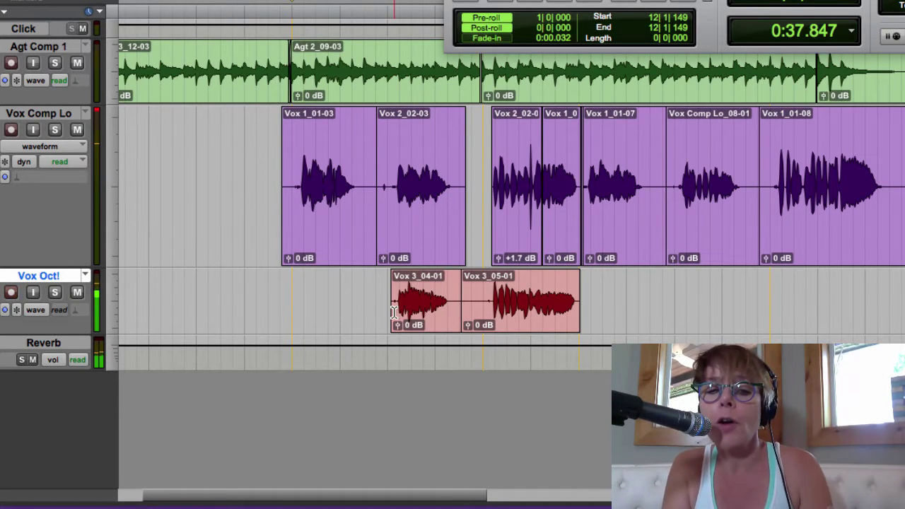
left_click(389, 313)
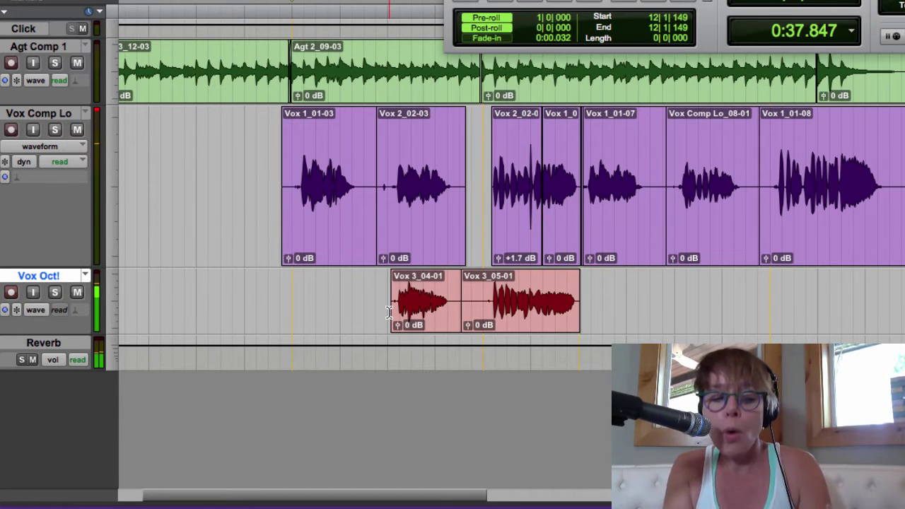
key("super+z")
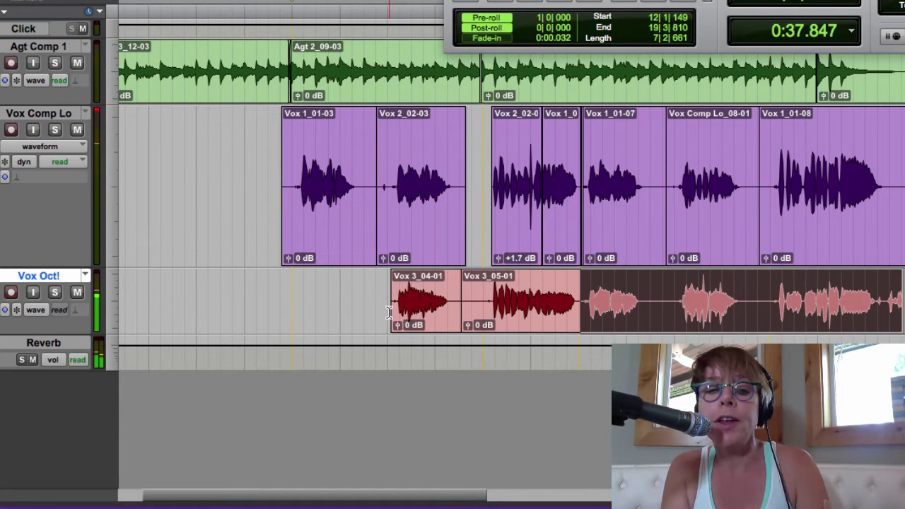
Step: Undo the deletion of the first phrase in Vox Oct! and separate the clip at 7|4|207, between the first two phrases
key("super+z")
left_click(385, 309)
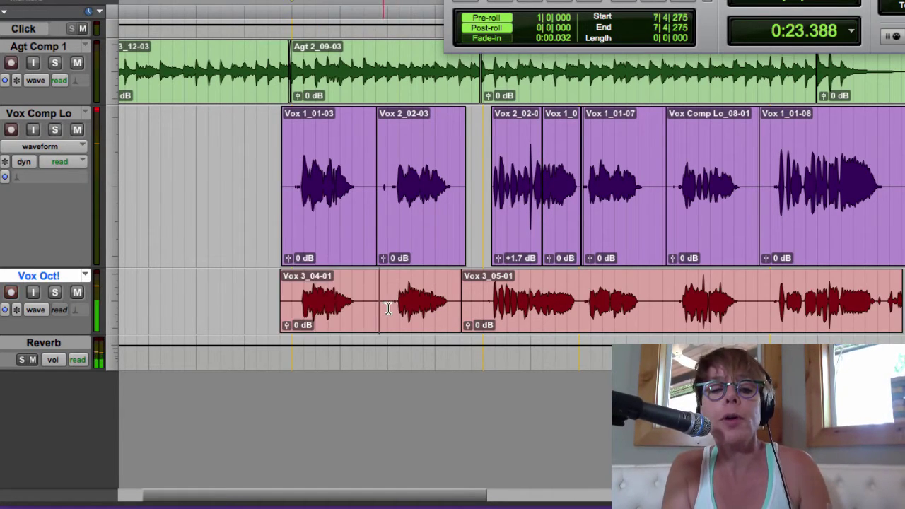
double_click(379, 306)
left_click(379, 306)
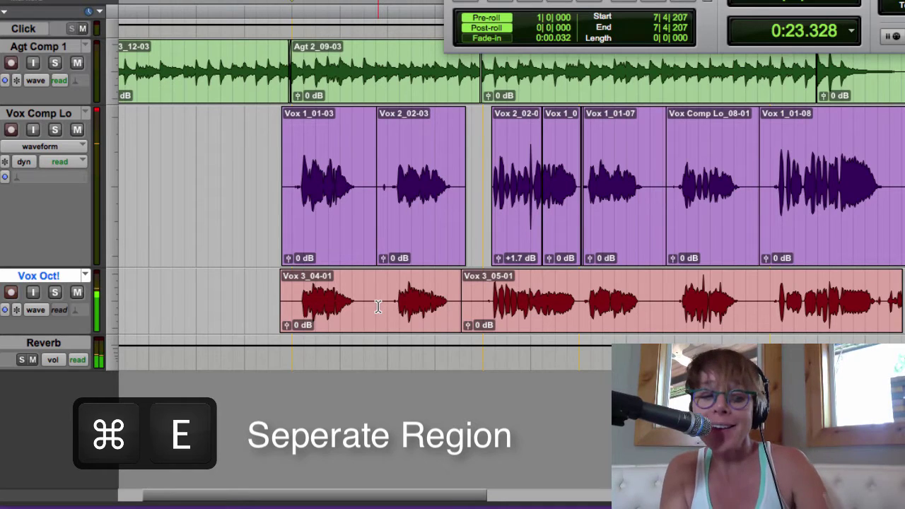
key("super+e")
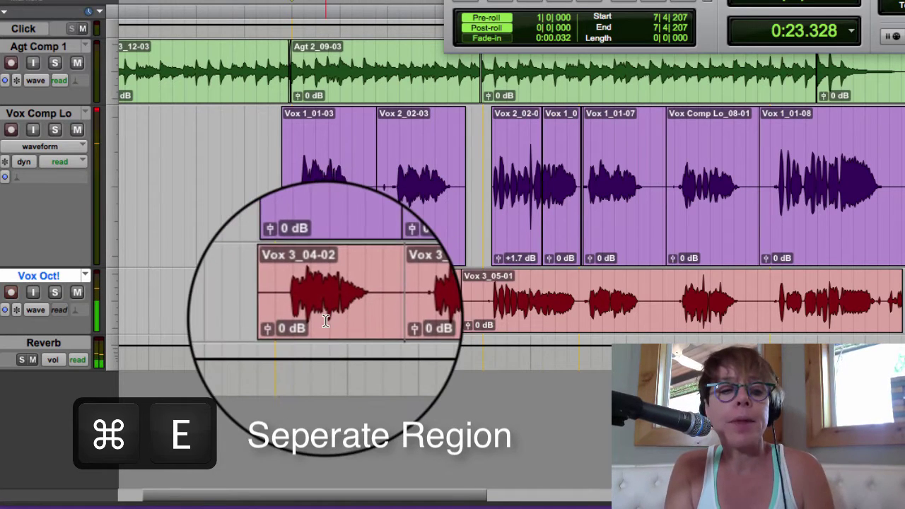
Step: Mute the separated first phrase of Vox Oct!, from 5|3|955 to 7|4|207
left_click(330, 318)
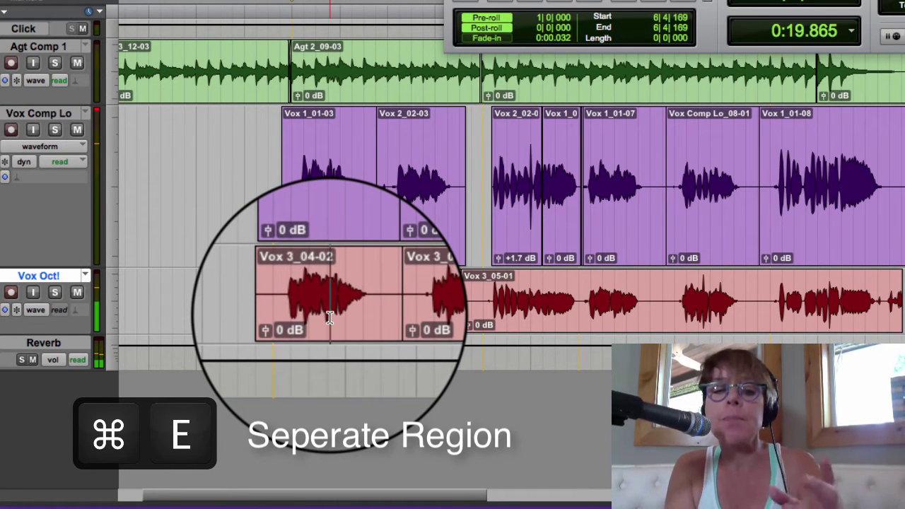
double_click(329, 317)
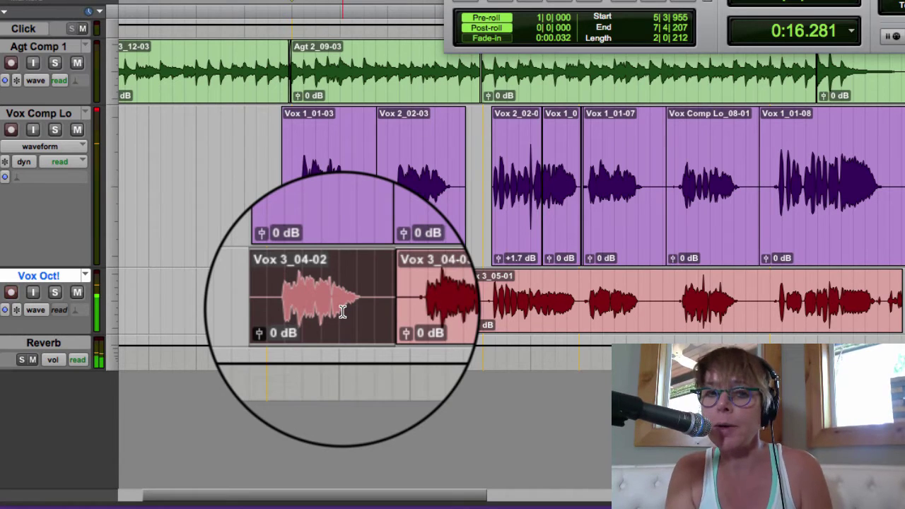
left_click(340, 313)
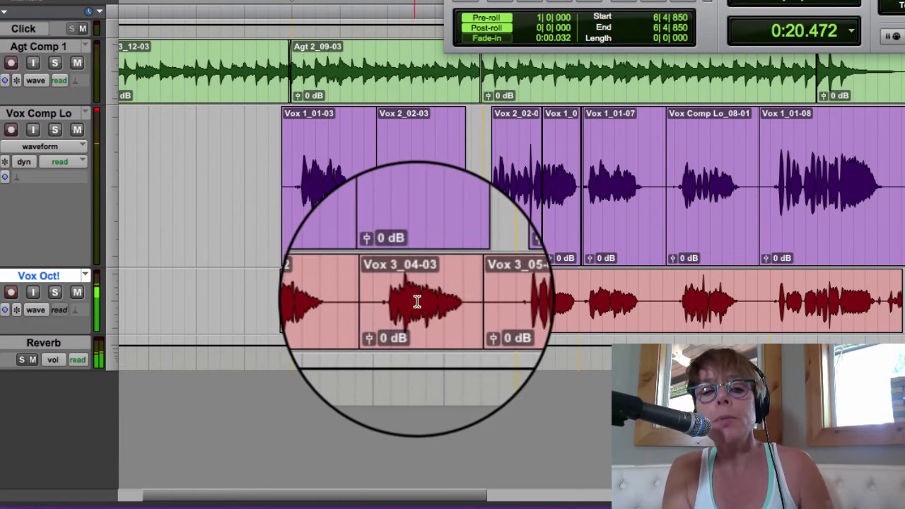
double_click(354, 312)
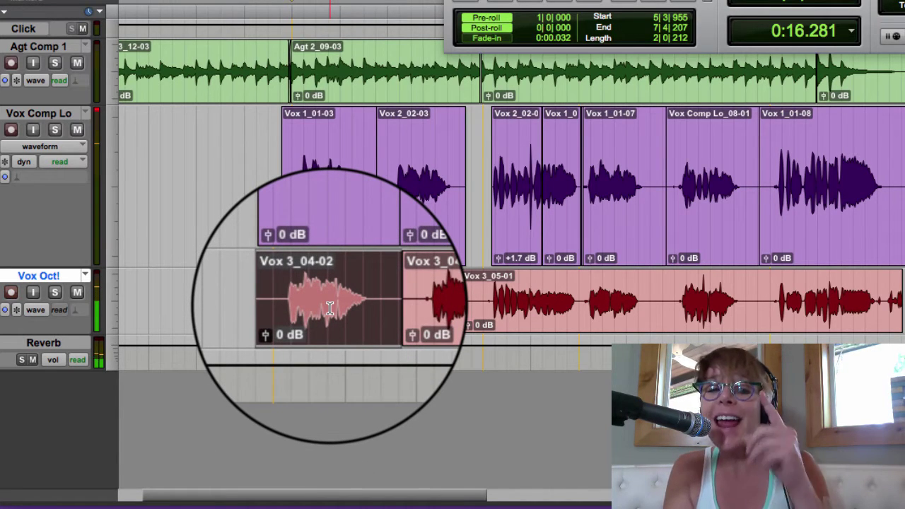
key("super+m")
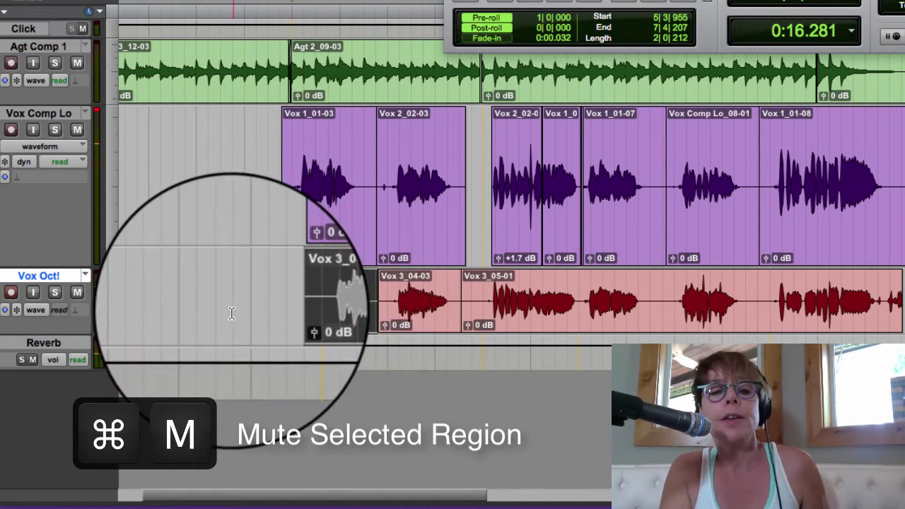
left_click(259, 309)
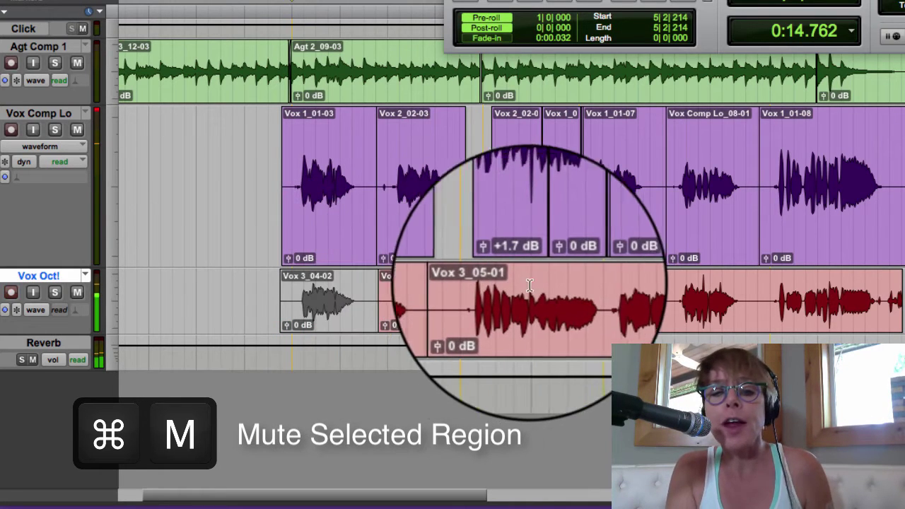
Step: Separate the Vox Oct! clip at 12|1|285 after the third phrase and mute the remaining part up to 18|4|148
left_click(581, 306)
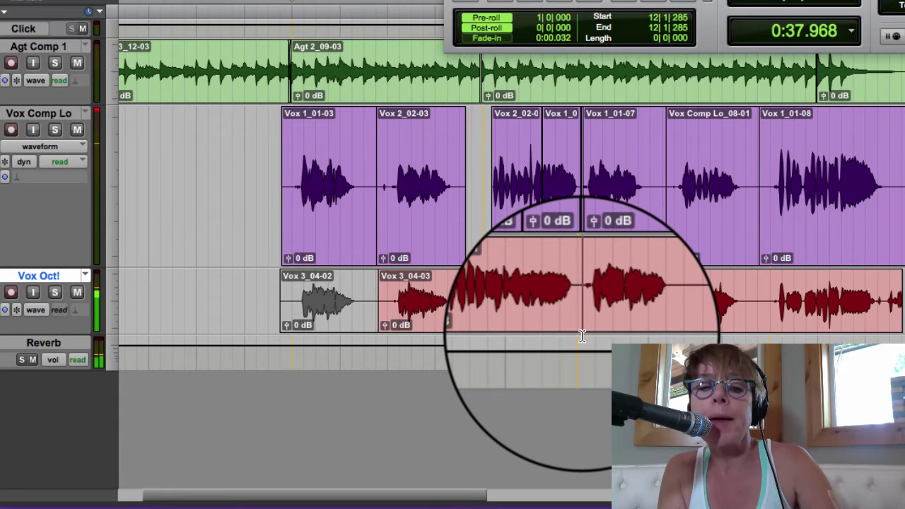
key("super+e")
left_click(714, 269)
double_click(677, 294)
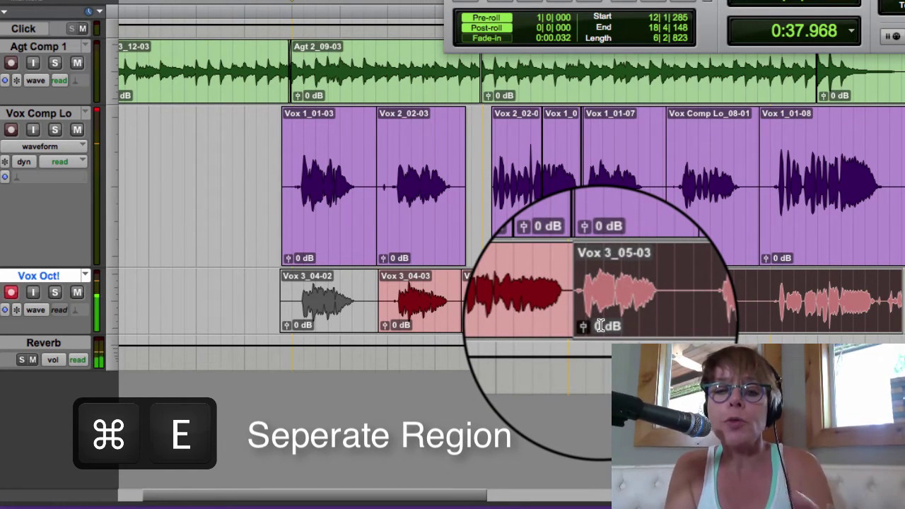
left_click(600, 325)
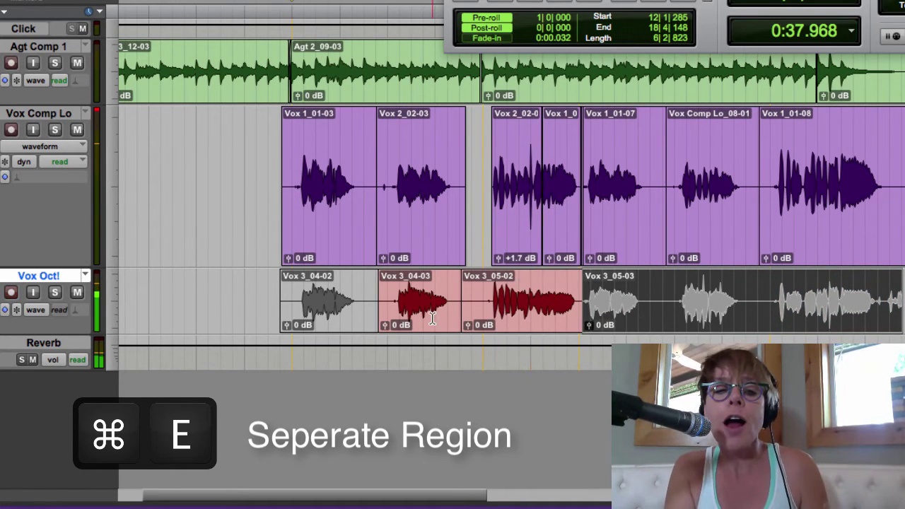
Step: Undo both clip mutes and the split at 12|1|285 in Vox Oct!
left_click(379, 309)
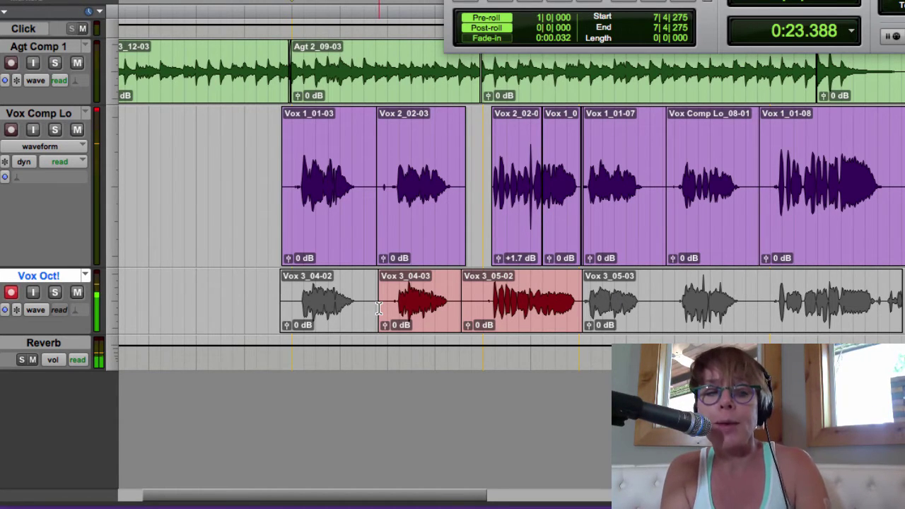
key("super+z")
key("super+z")
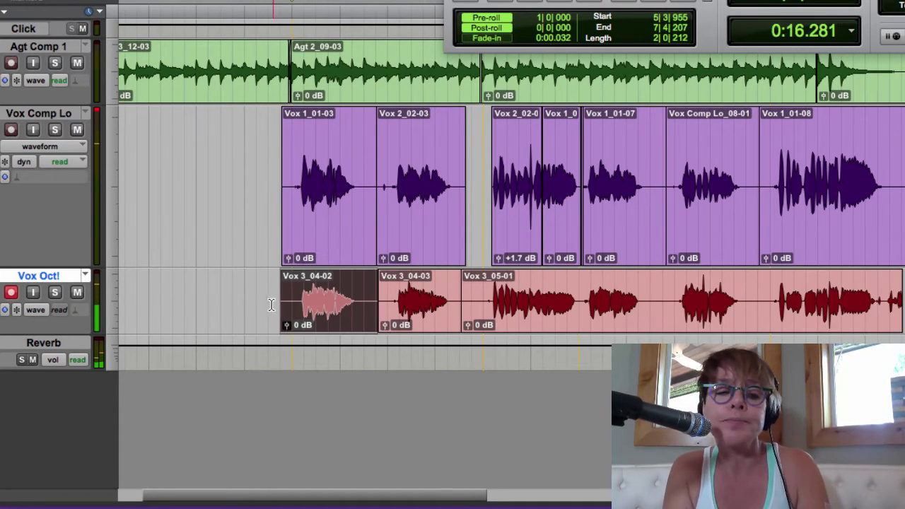
left_click(239, 302)
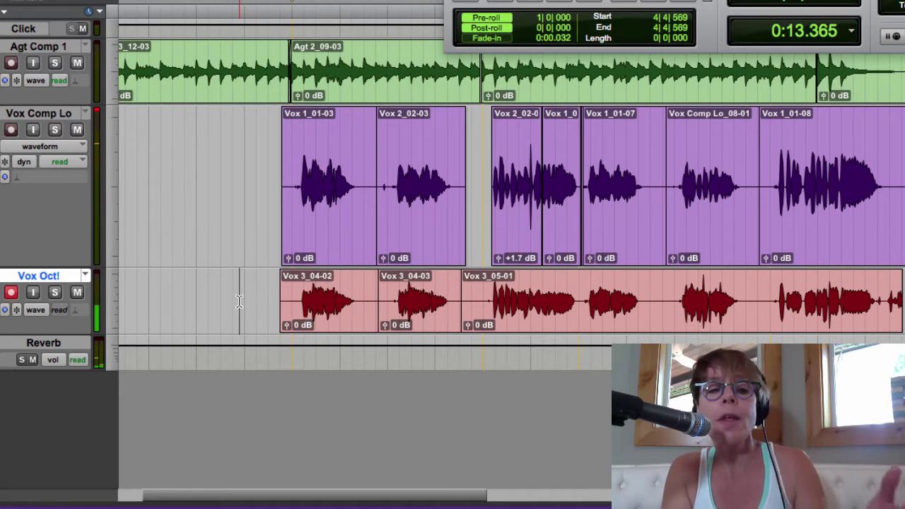
Step: Rename the Vox Oct! track and its current playlist to Vox Oct All
double_click(63, 277)
key("Right")
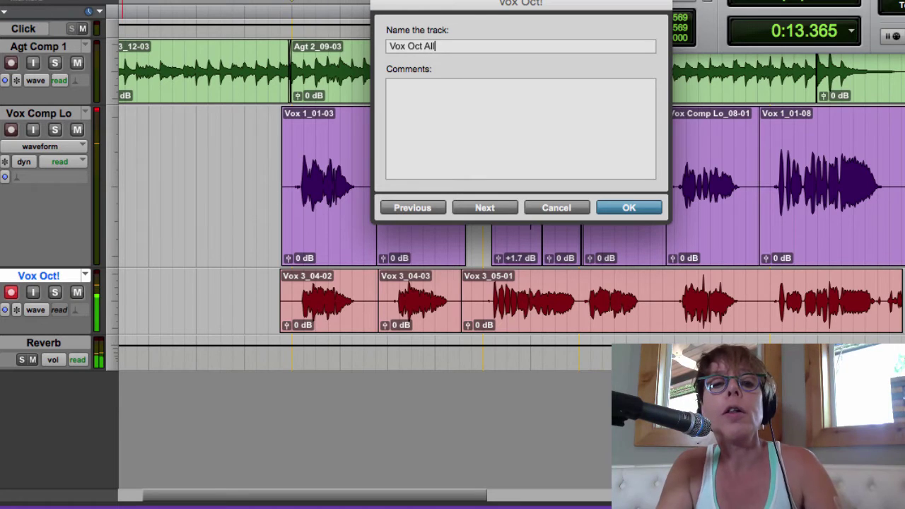
key("Return")
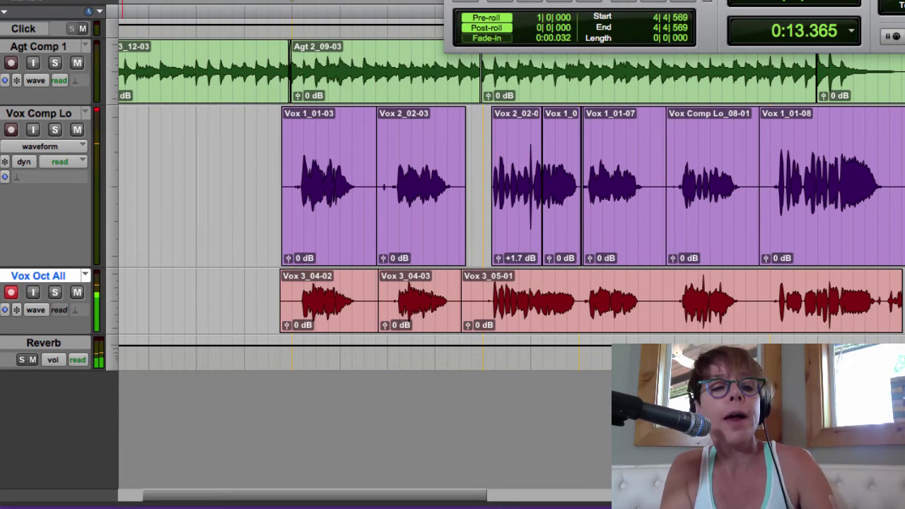
Step: Duplicate the Vox Oct All playlist and name the copy Vox Oct 1
left_click(85, 275)
left_click(117, 219)
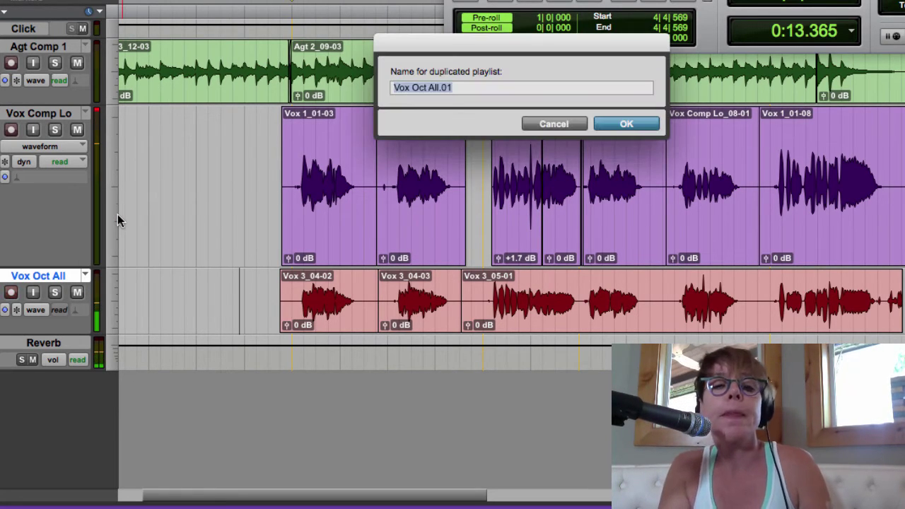
key("Right")
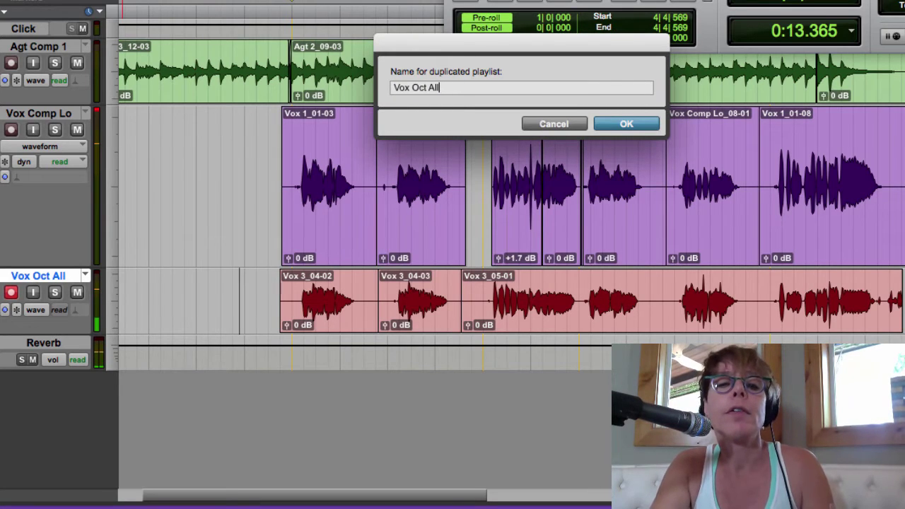
key("Return")
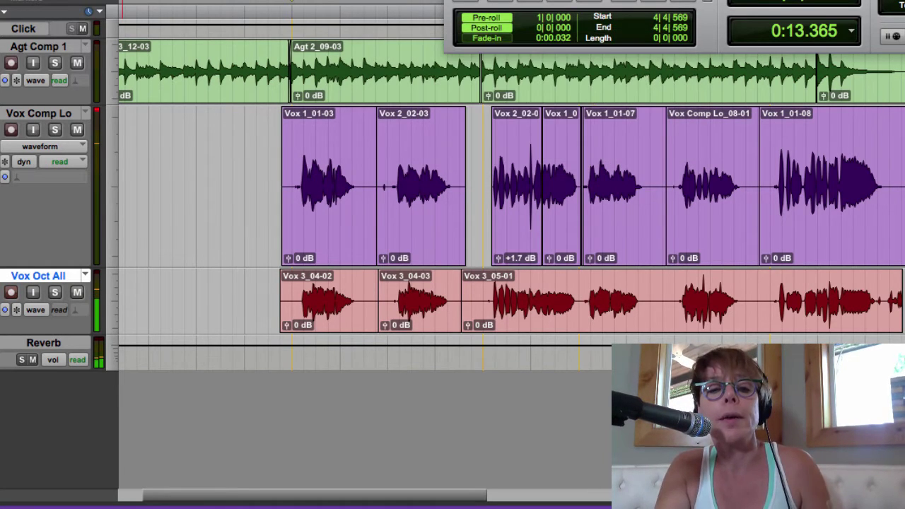
Step: Delete the first phrase and all phrases after 12|1|217 from the Vox Oct 1 playlist, keeping only the second and third phrases
left_click(337, 296)
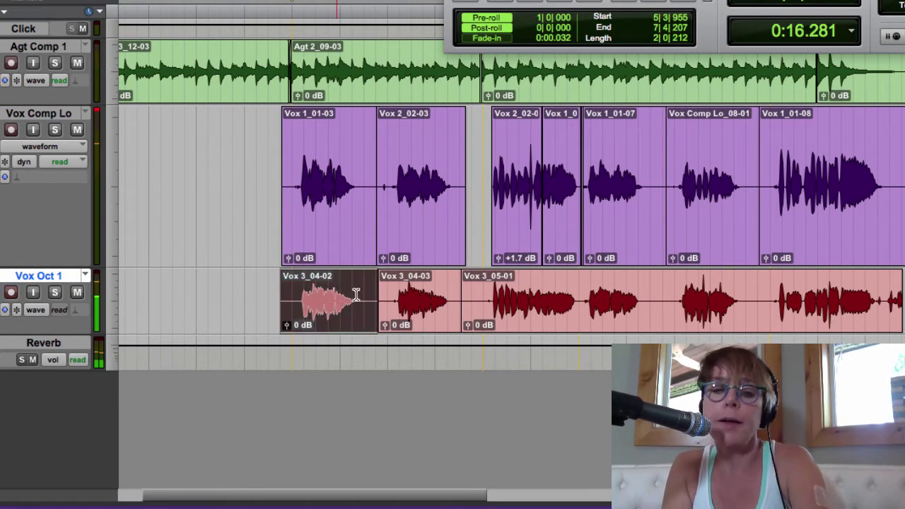
key("Delete")
left_click_drag(582, 302, 904, 304)
key("Delete")
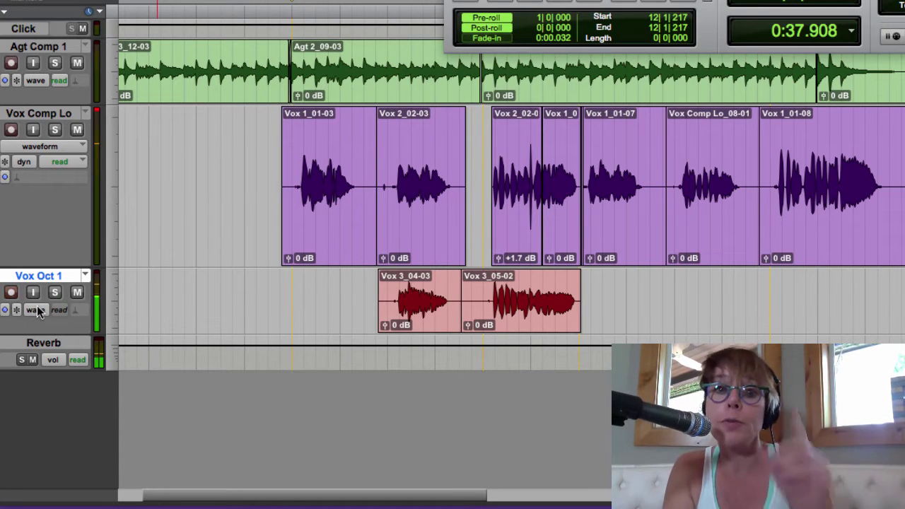
Step: Switch the octave track to the Vox Oct All playlist and copy its first phrase
left_click(85, 276)
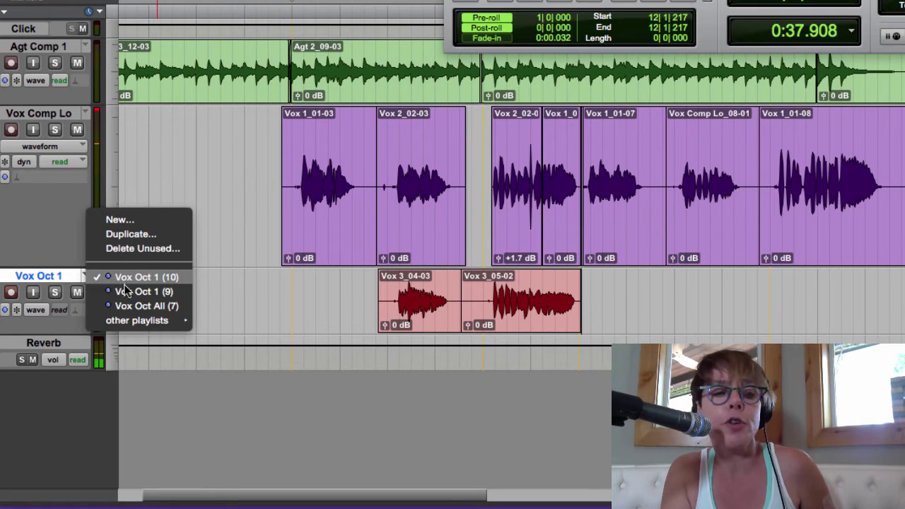
left_click(138, 306)
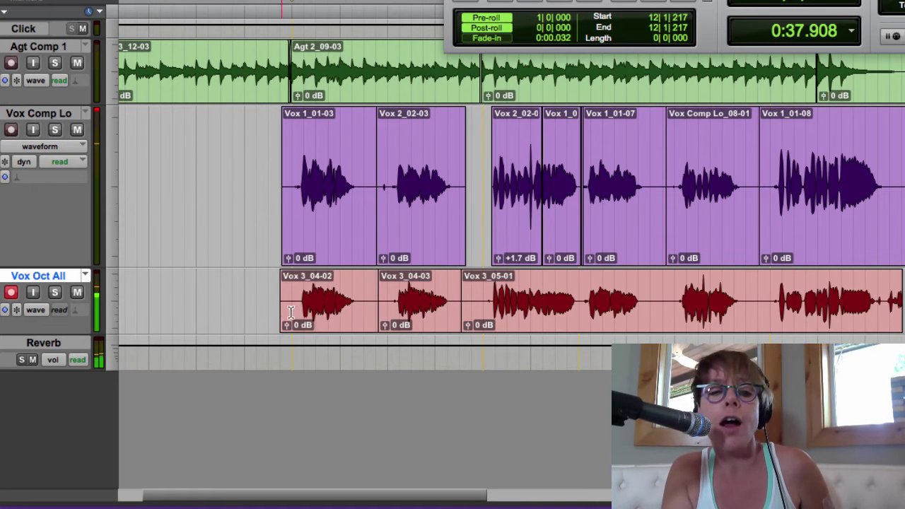
double_click(345, 313)
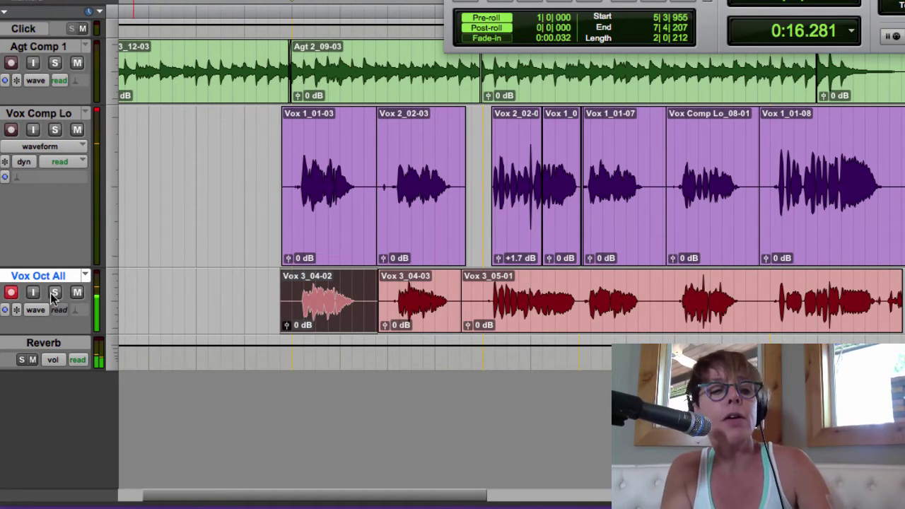
Step: Try pasting the copied first phrase into the empty Vox Oct 1 (9) playlist, and undo the paste
left_click(85, 275)
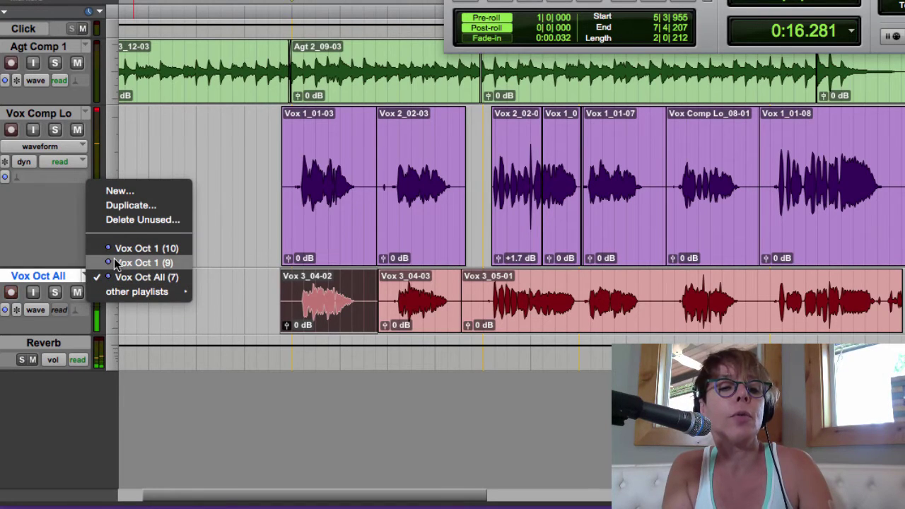
left_click(116, 264)
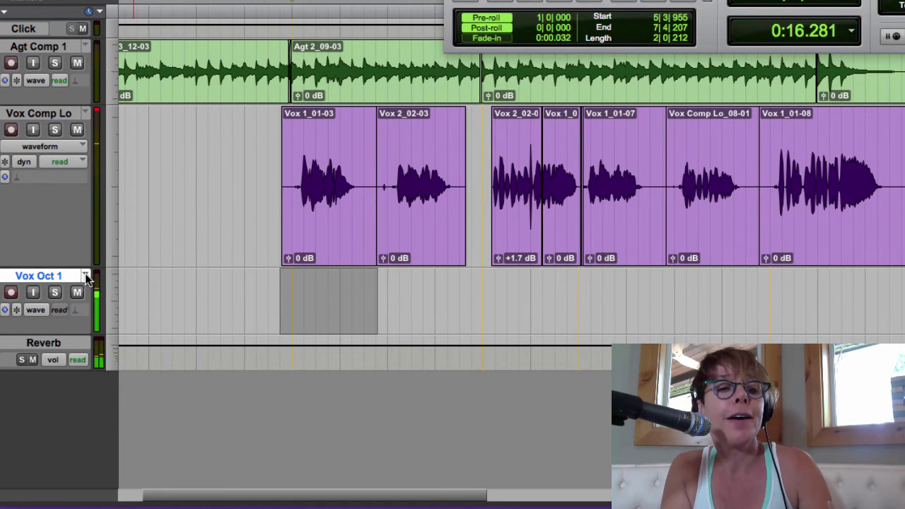
left_click(92, 269)
left_click(93, 266)
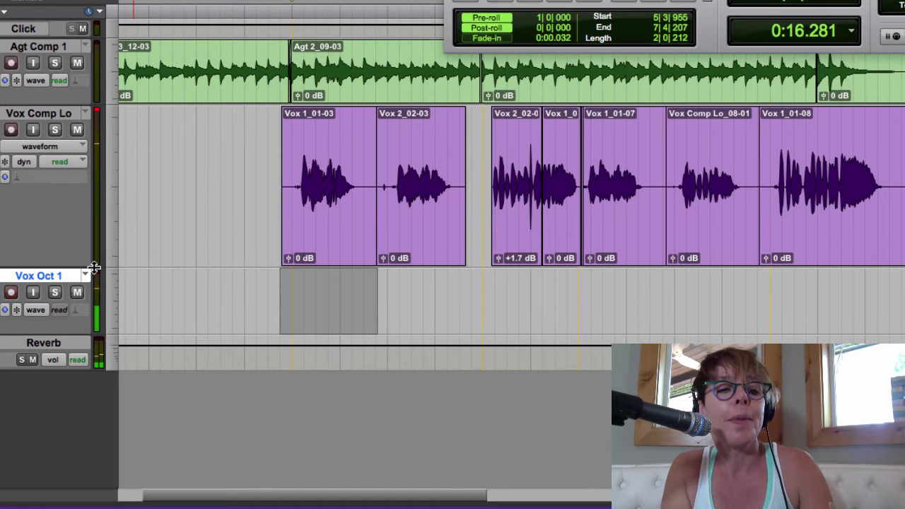
key("ctrl+v")
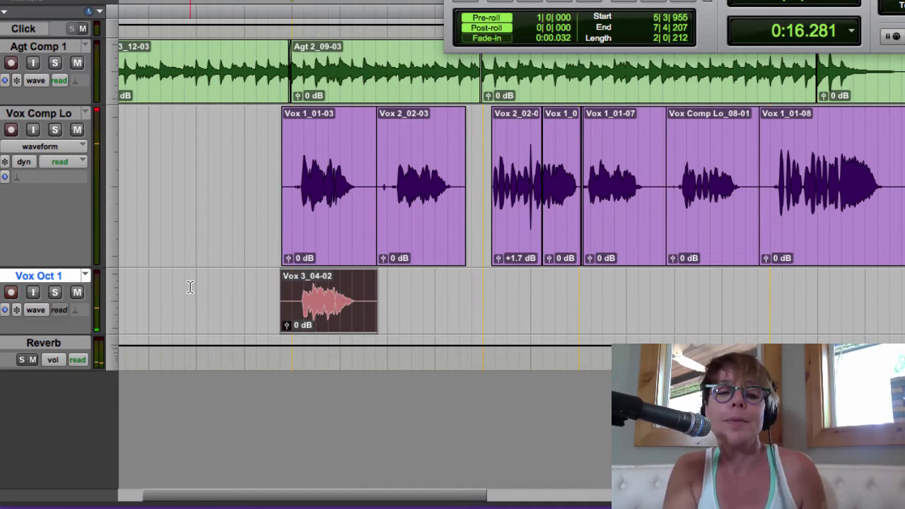
key("ctrl+z")
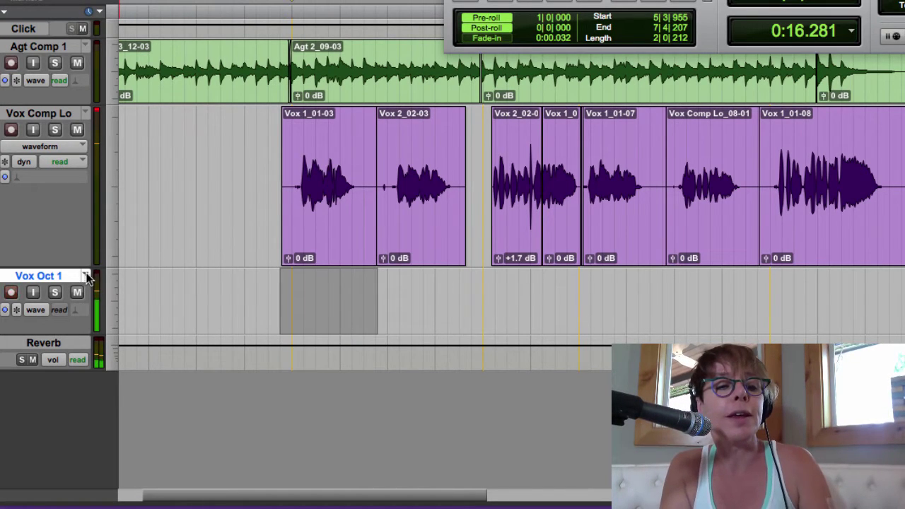
Step: Switch to the Vox Oct 1 (10) playlist, try pasting the copied first phrase at 5|3|955, and undo the paste
left_click(88, 276)
left_click(117, 291)
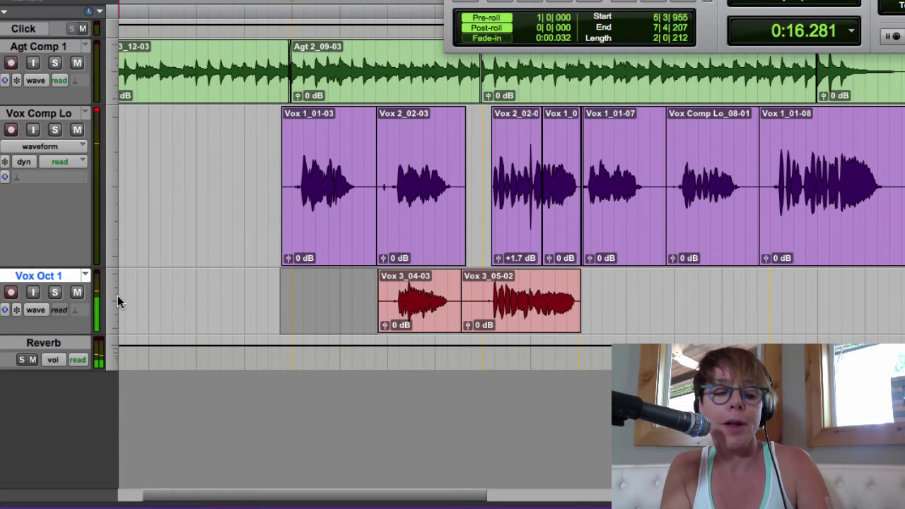
key("ctrl+v")
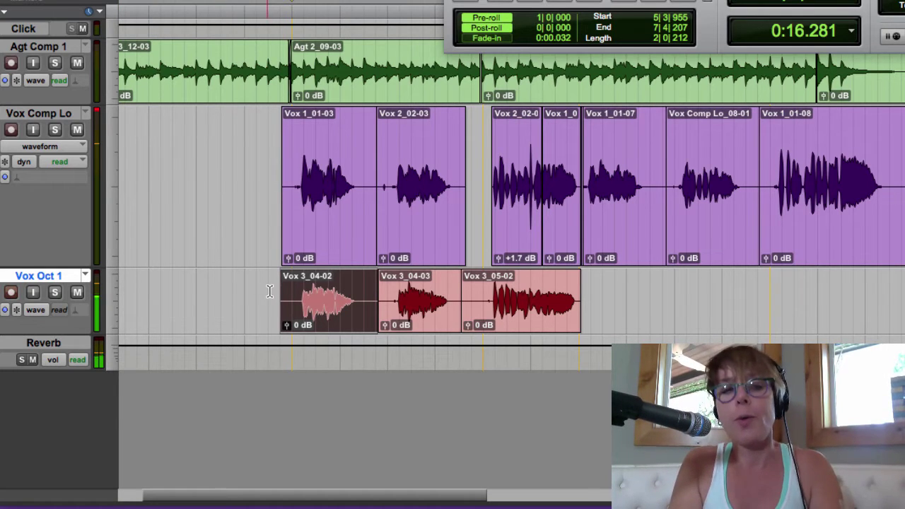
key("ctrl+z")
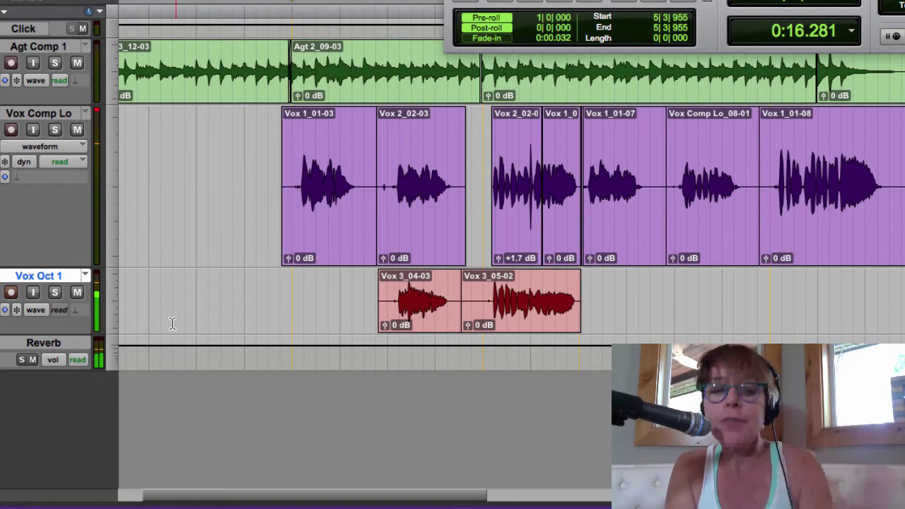
Step: Play the song from 7|3|827 and lower the Vox Oct 1 track volume to -1.4 dB
left_click(374, 308)
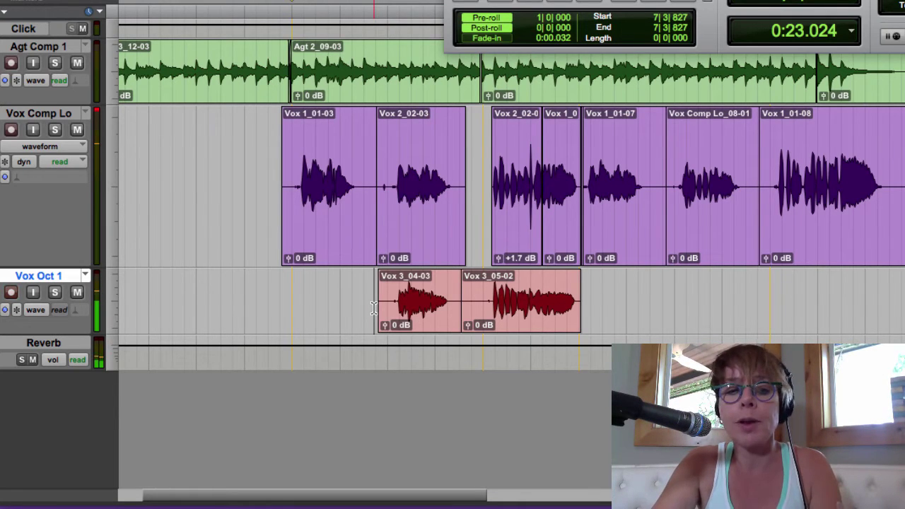
key("super+bracketright")
key("super+bracketright")
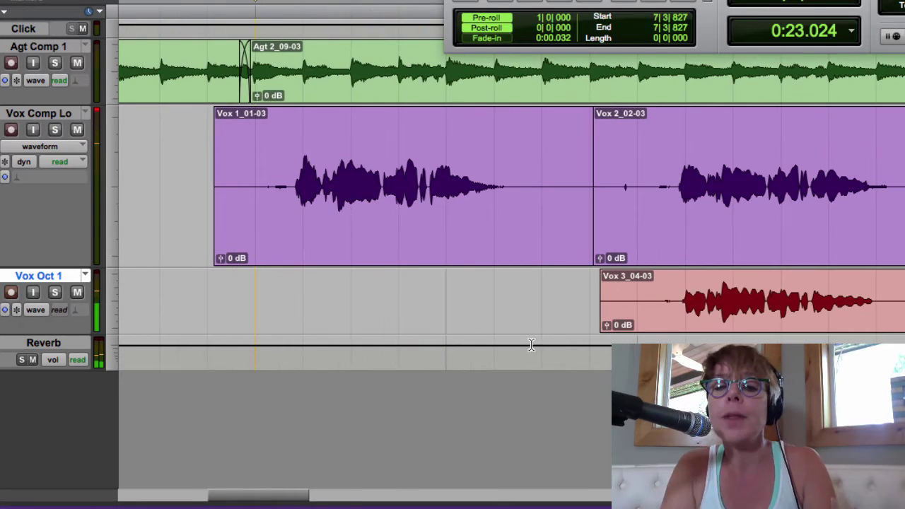
key("super+space")
key("space")
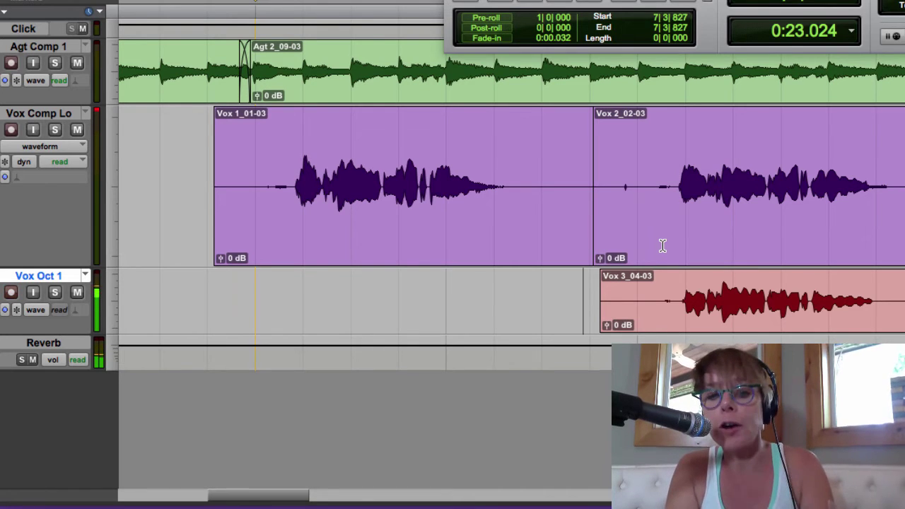
key("super+space")
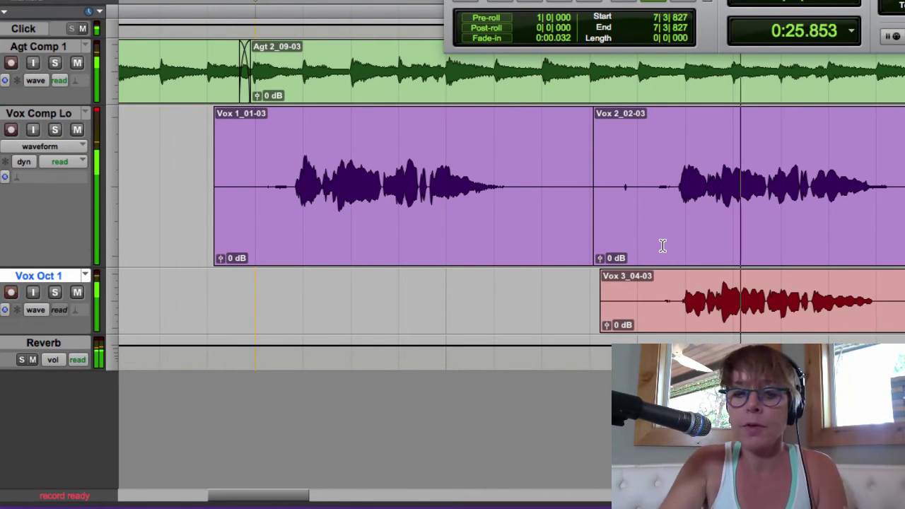
key("super+equal")
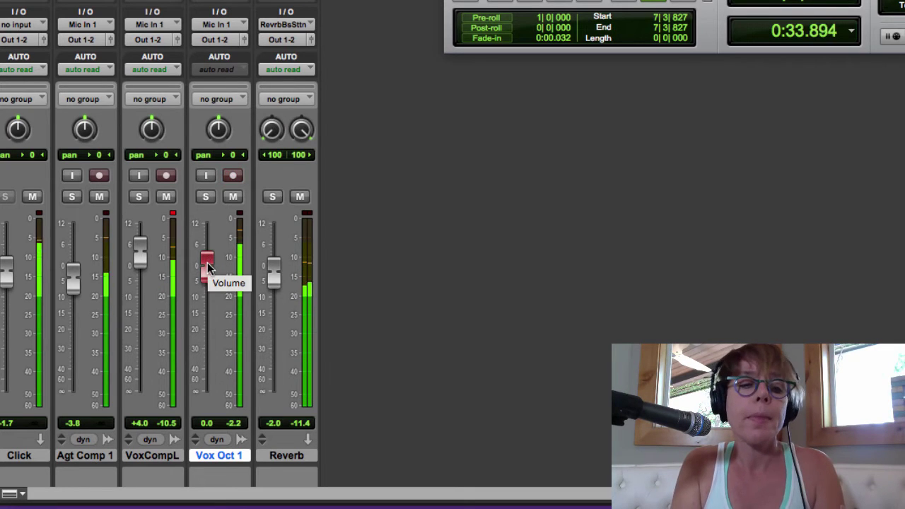
left_click_drag(207, 268, 207, 272)
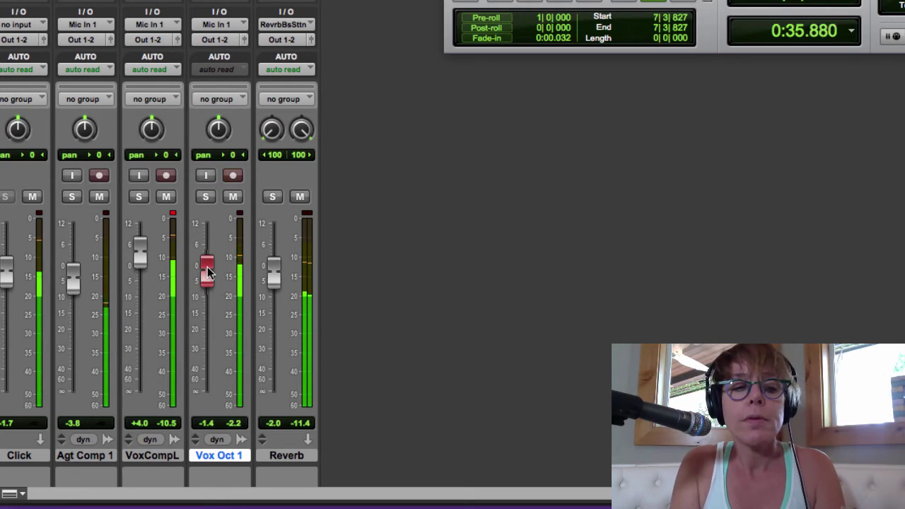
key("space")
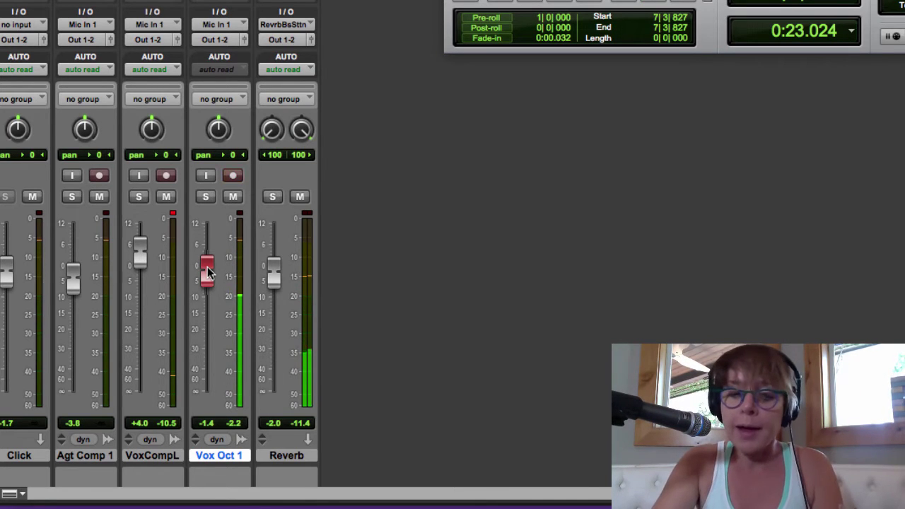
Step: Select the second clip on Vox Oct 1, from 9|3|155 to 12|1|217, and record a new vocal take over it
key("super+equal")
key("super+equal")
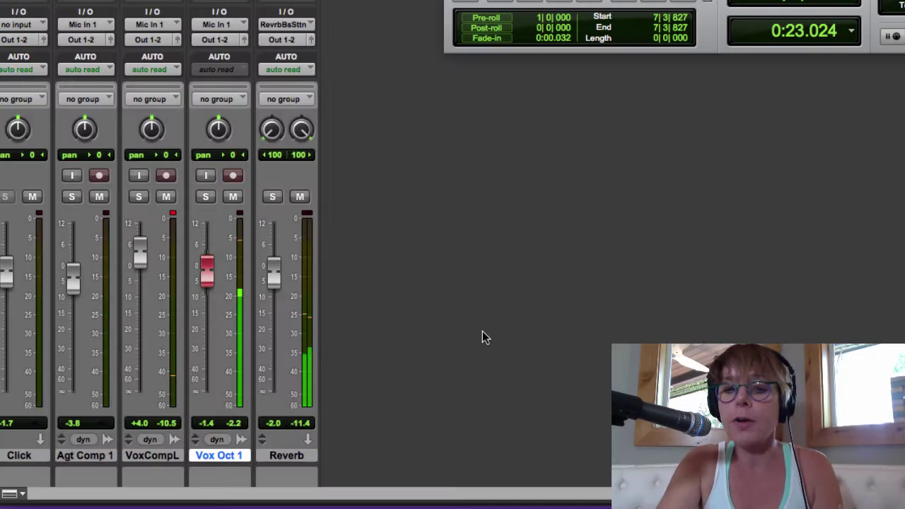
key("super+equal")
scroll(534, 324, "right", 10)
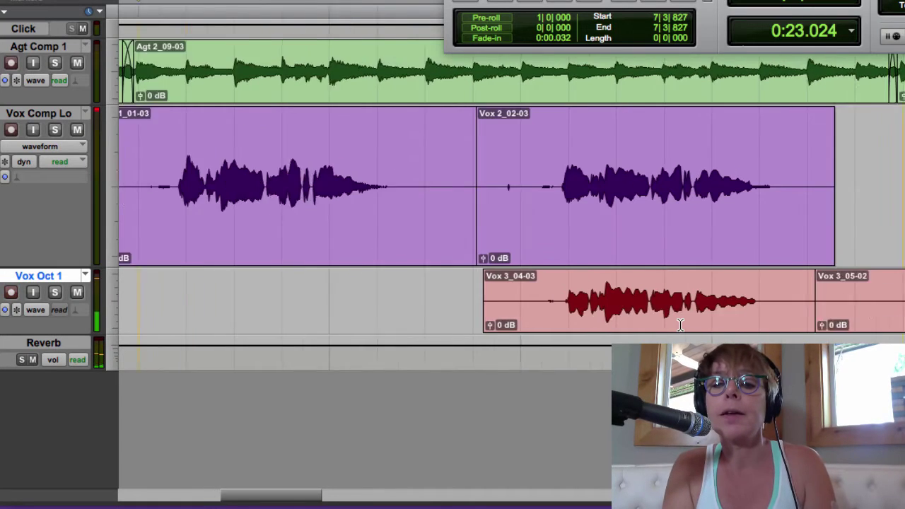
scroll(680, 324, "right", 5)
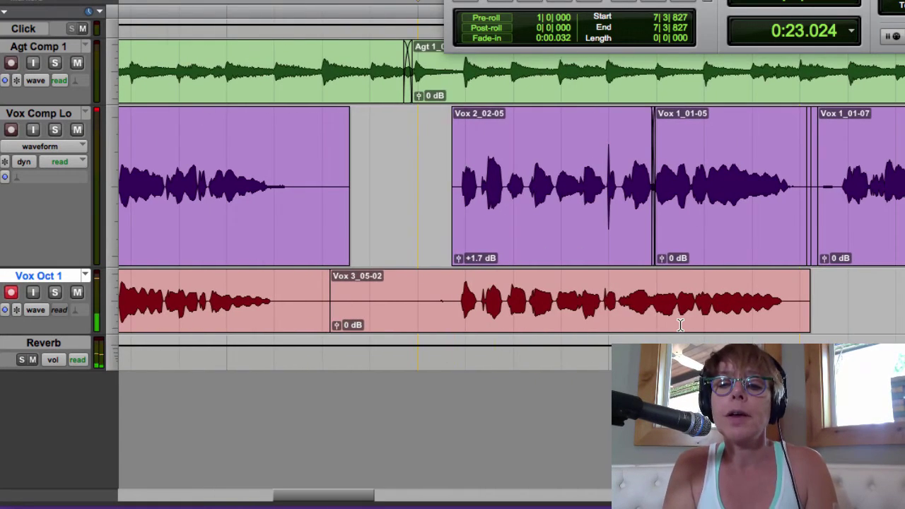
double_click(607, 309)
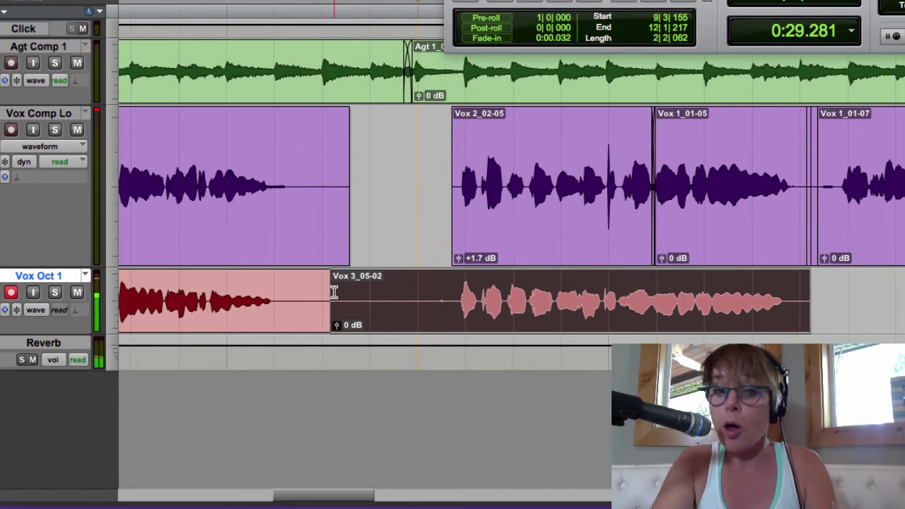
key("super+k")
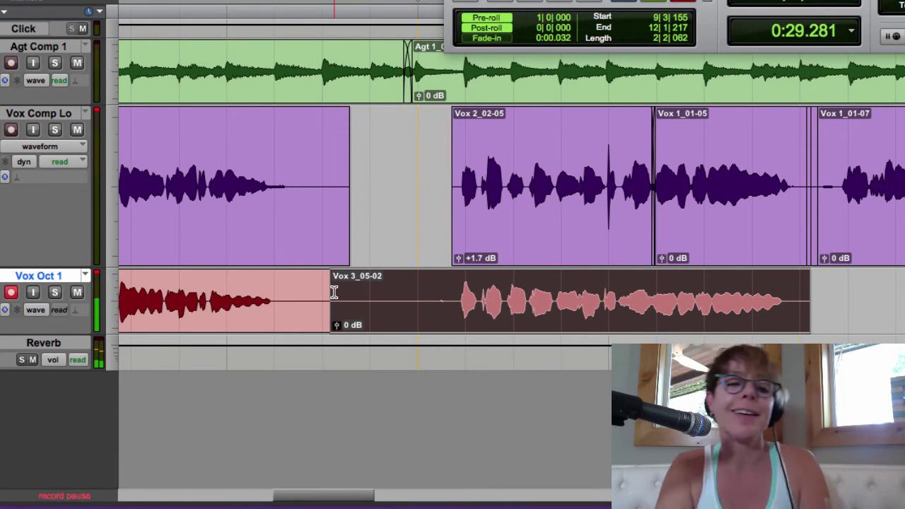
key("space")
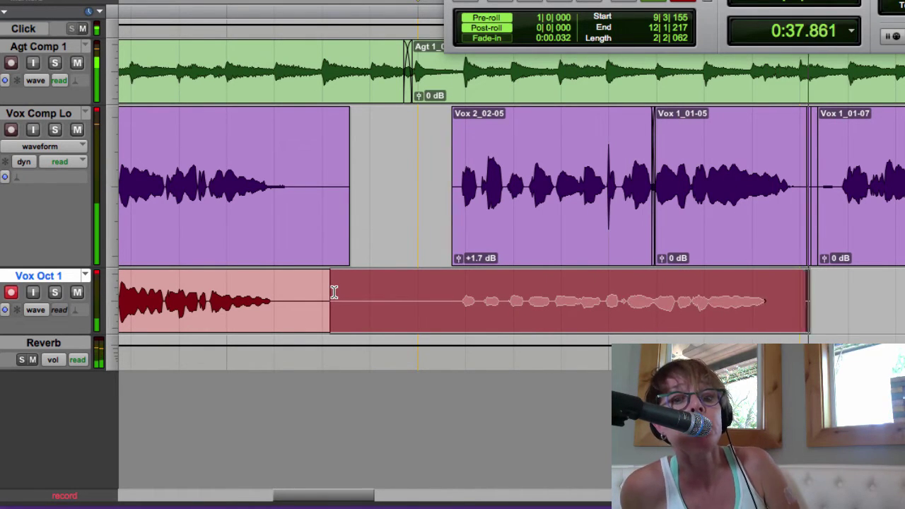
key("space")
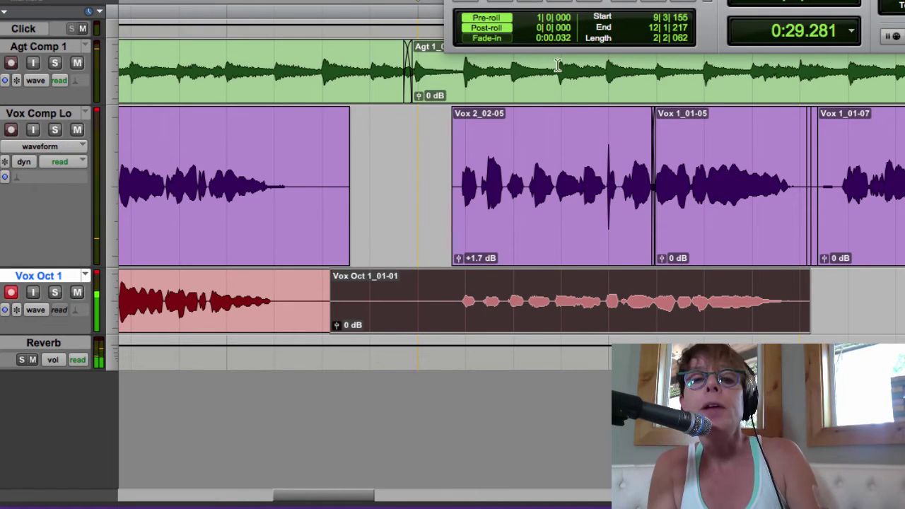
Step: Raise the newly recorded octave clip's gain to +10.3 dB and play the song from 10|1|634
left_click(12, 296)
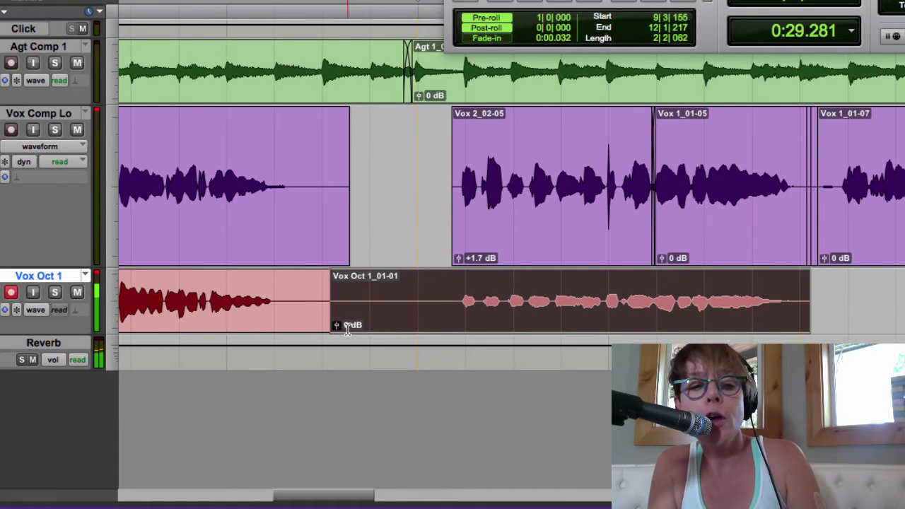
left_click_drag(338, 325, 336, 324)
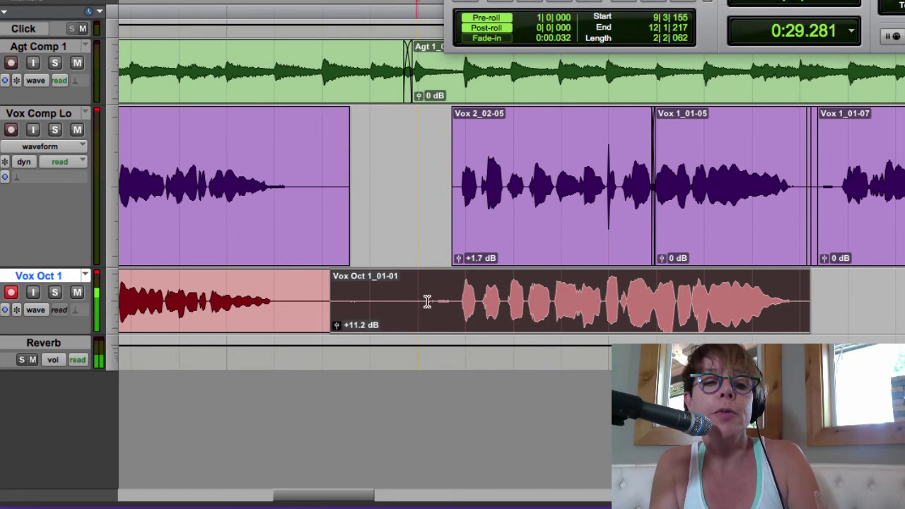
left_click_drag(338, 326, 338, 325)
left_click(449, 301)
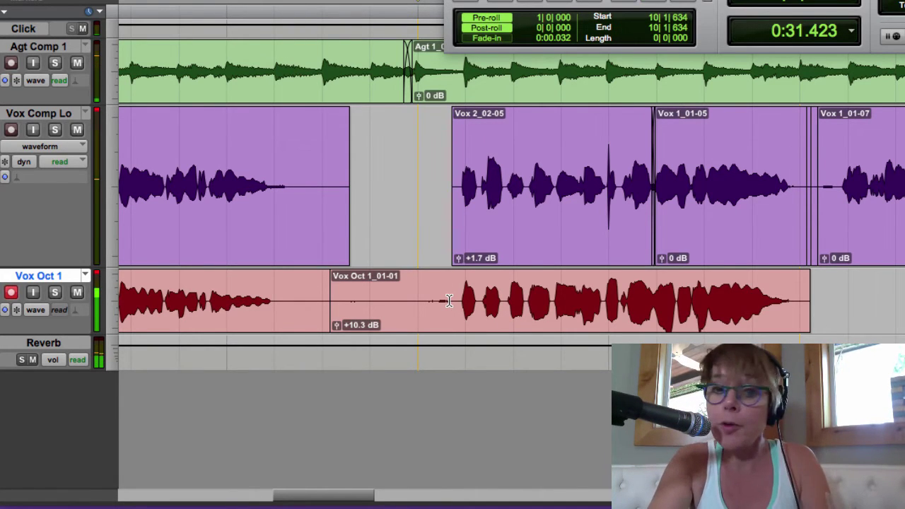
key("space")
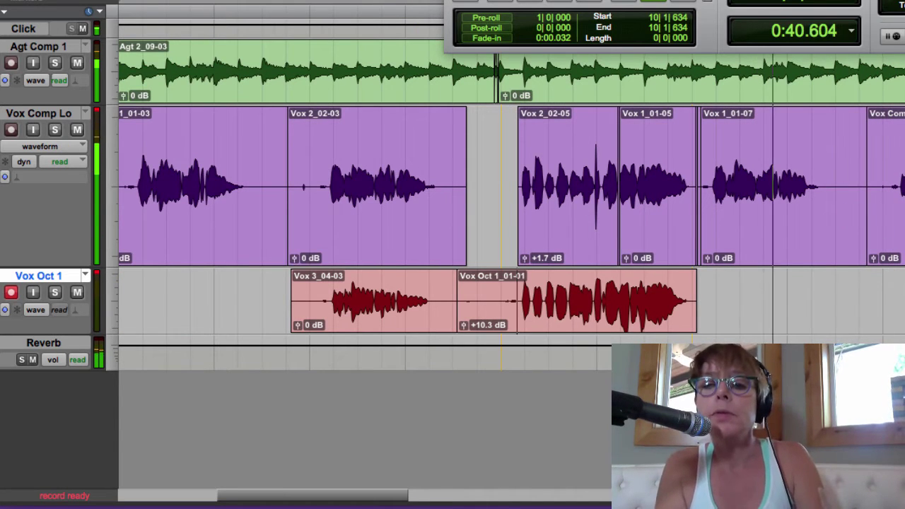
key("super+bracketleft")
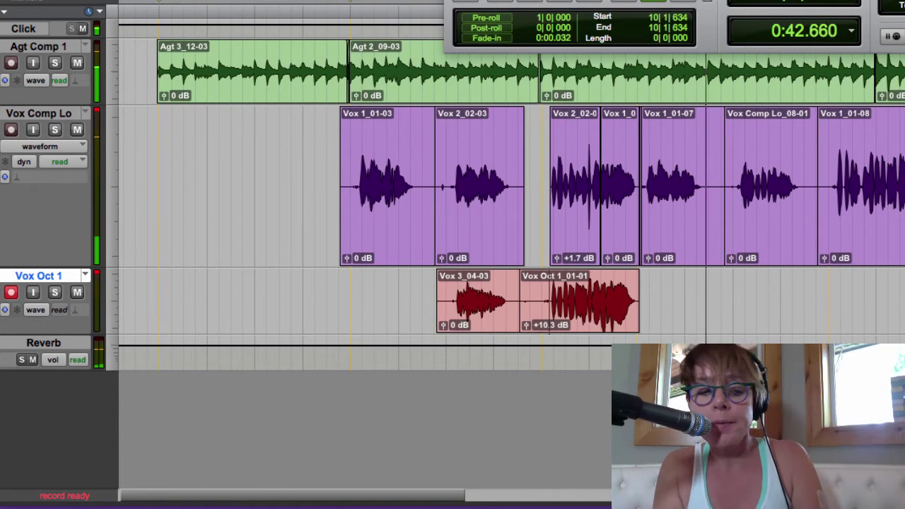
key("space")
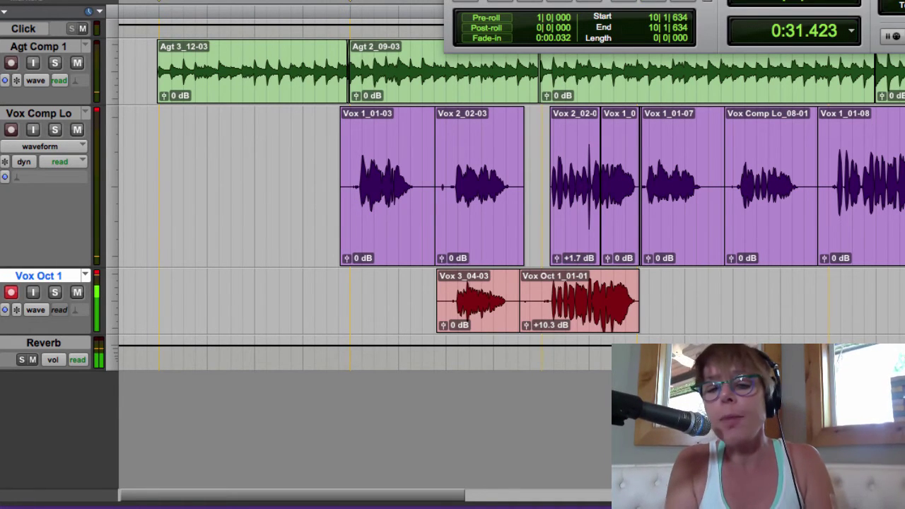
Step: Switch to the browser and listen to the Space Oddity video from about 0:48 as a vocal reference
key("super+Tab")
key("super+Tab")
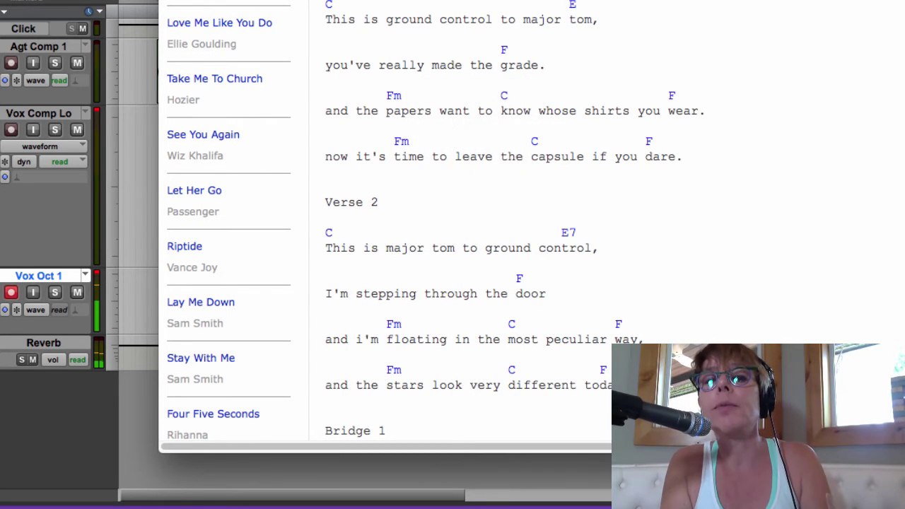
key("ctrl+Tab")
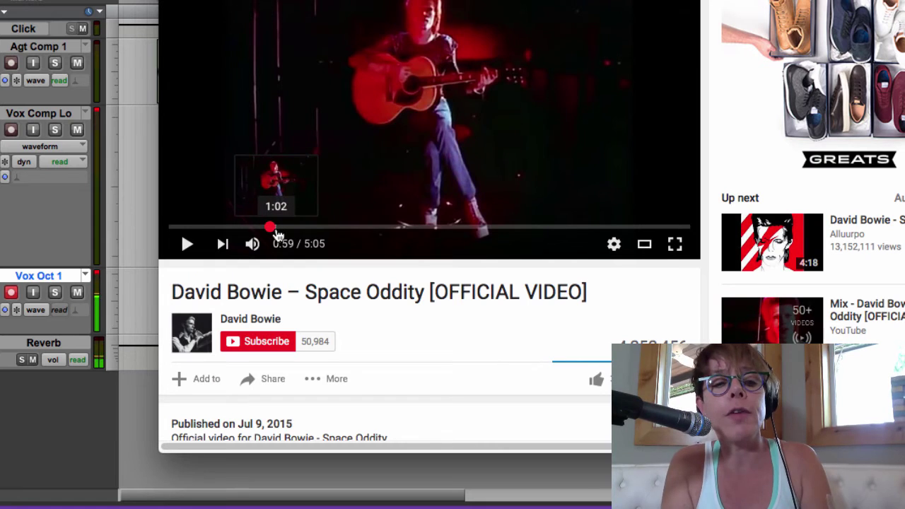
left_click(248, 227)
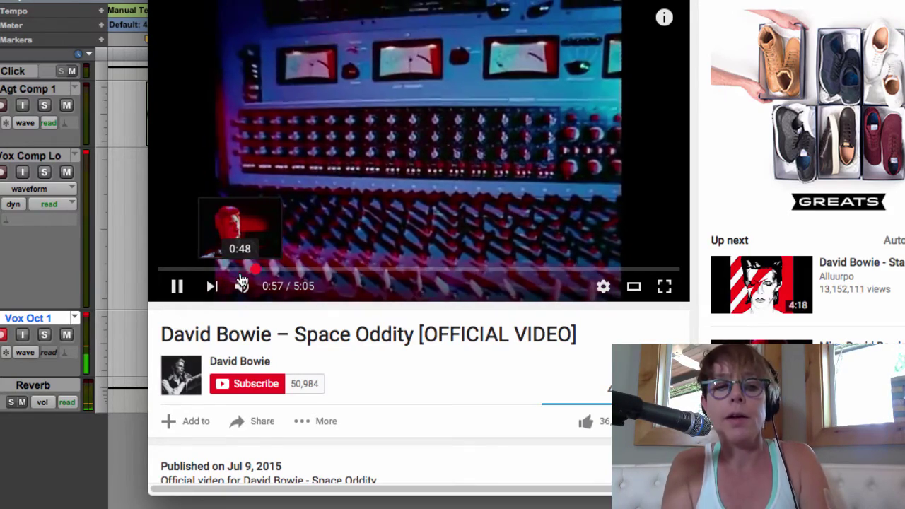
key("space")
Step: Switch back to Pro Tools and add a mono audio track named Count below Vox Oct 1
left_click(134, 232)
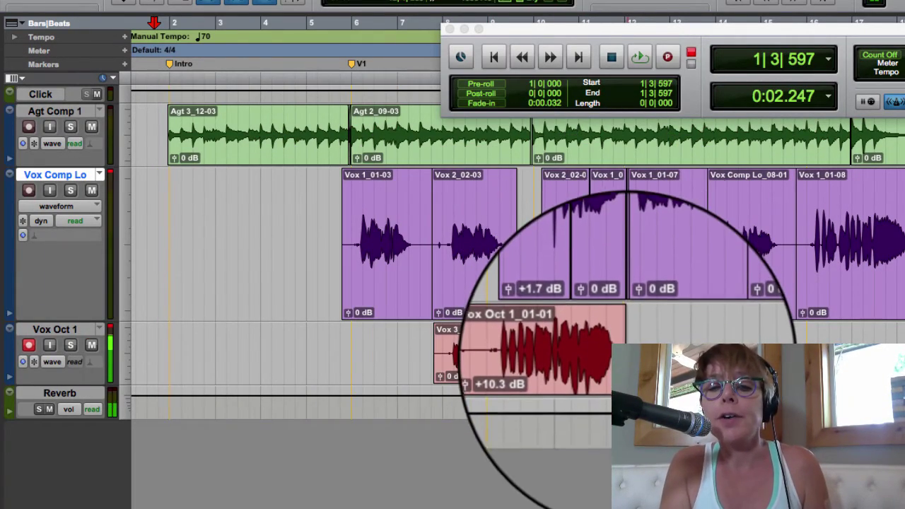
left_click(629, 350)
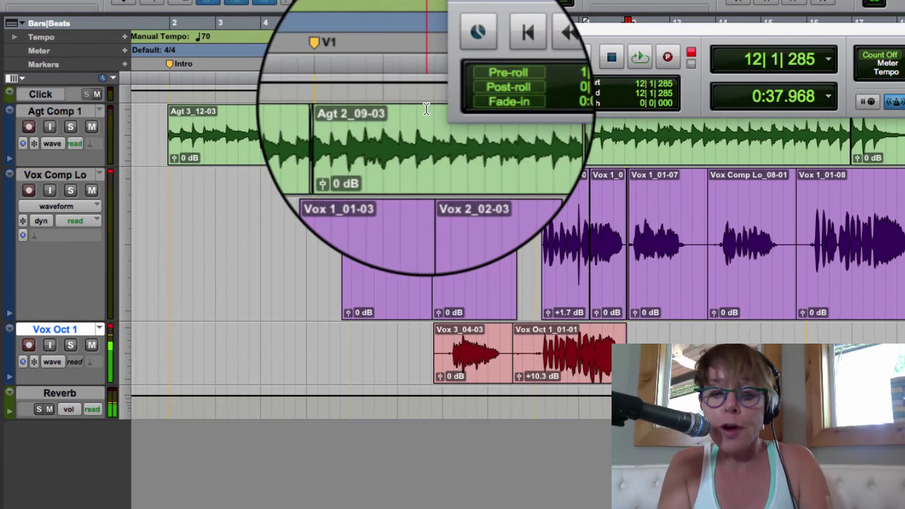
key("super+shift+n")
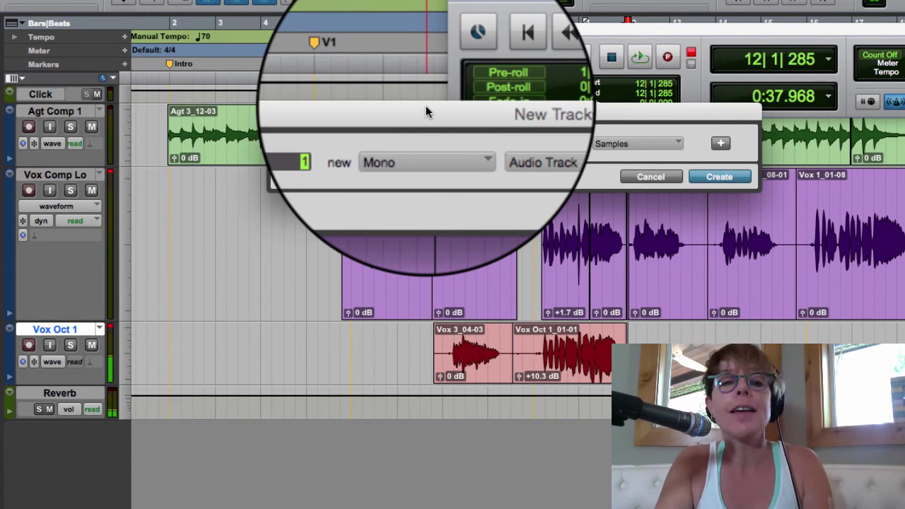
key("Return")
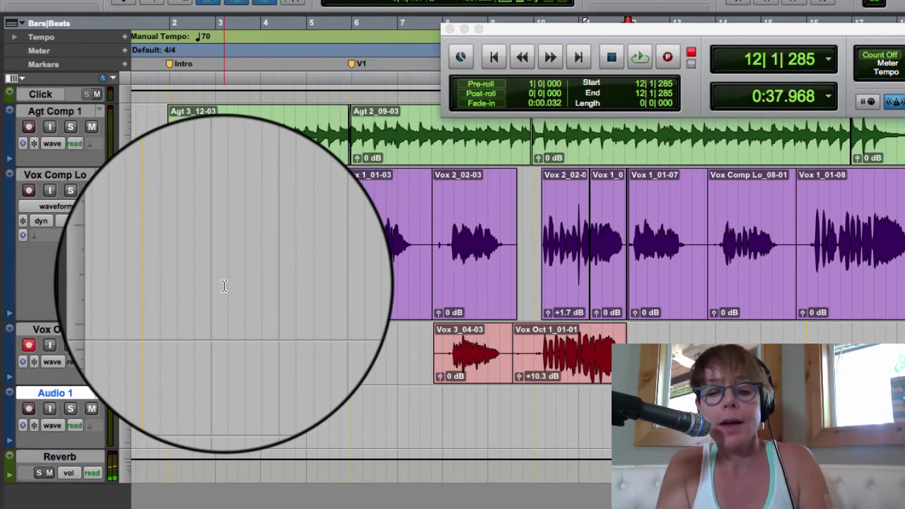
key("super+equal")
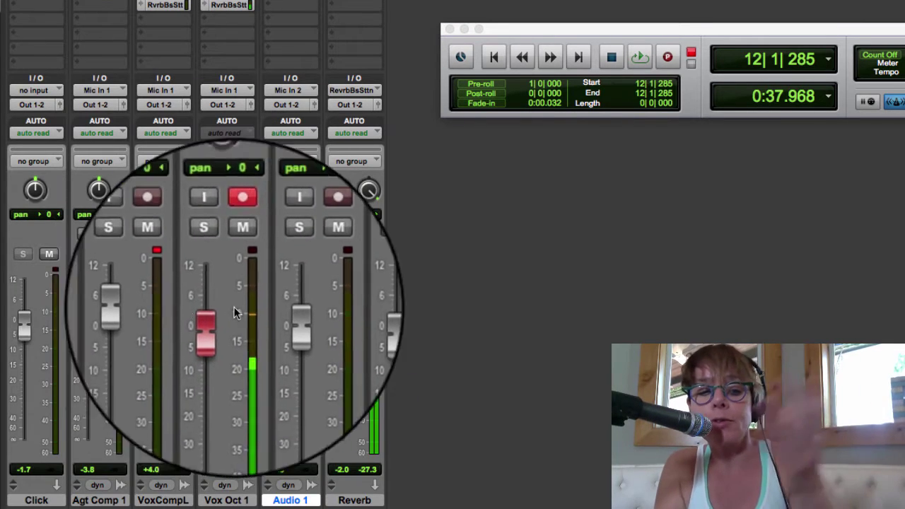
double_click(290, 500)
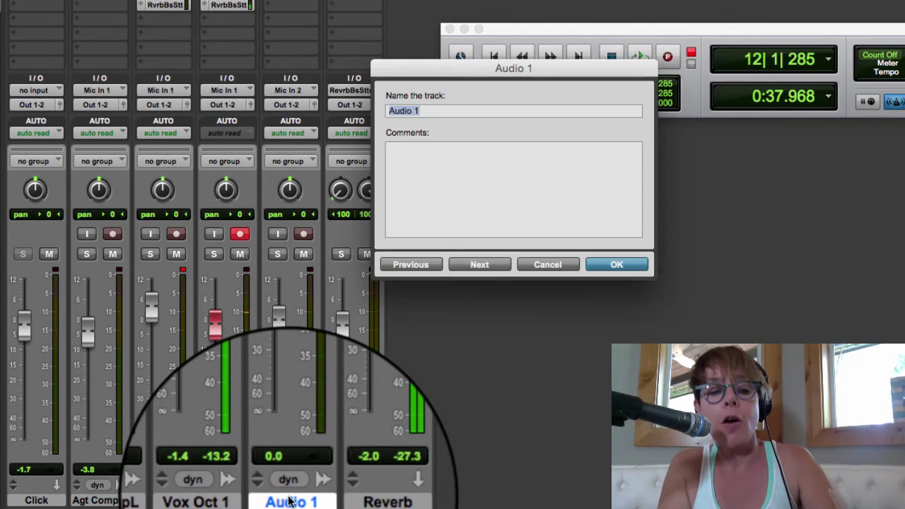
type("Count")
key("Return")
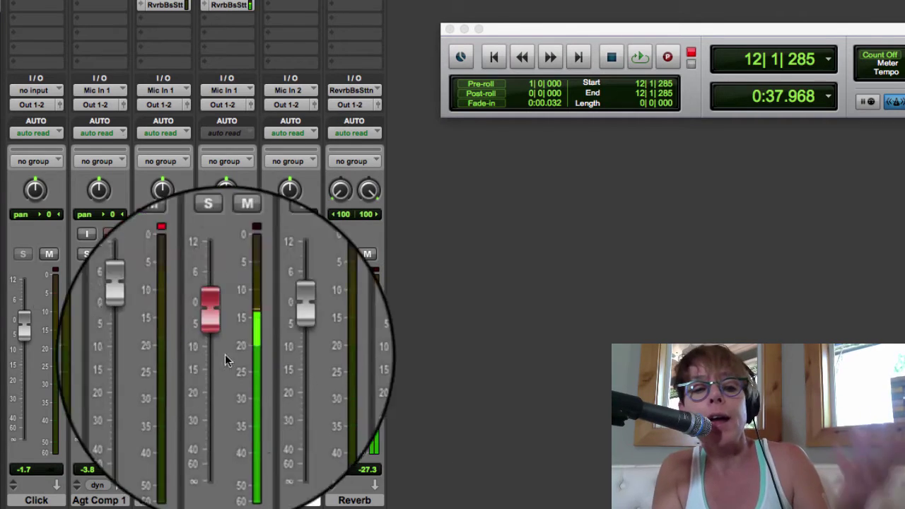
Step: Set the Count track's input to Mic In 1 with a reverb send, record-enable it and lower its volume slightly
left_click(291, 92)
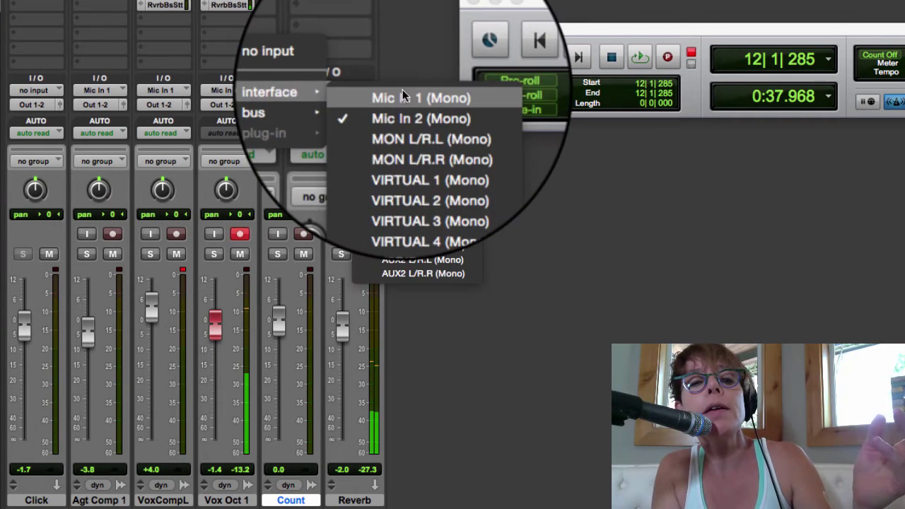
left_click(403, 89)
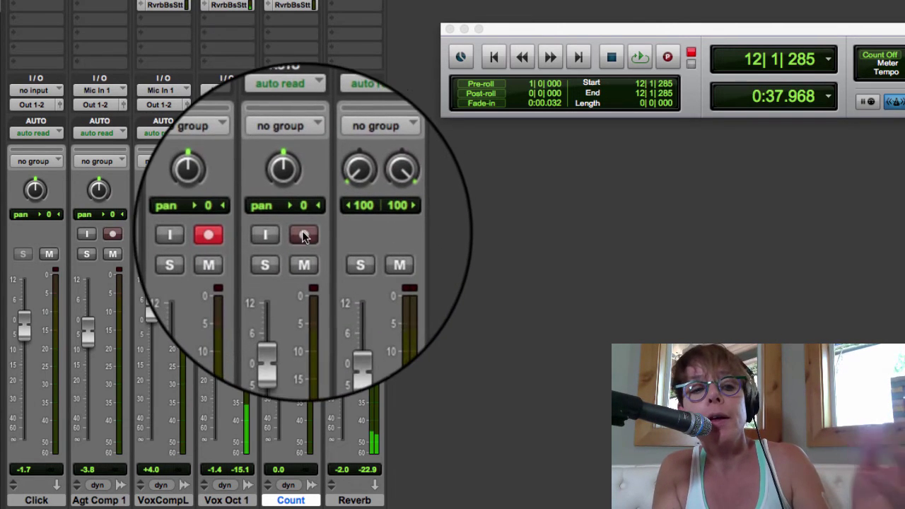
left_click(303, 234)
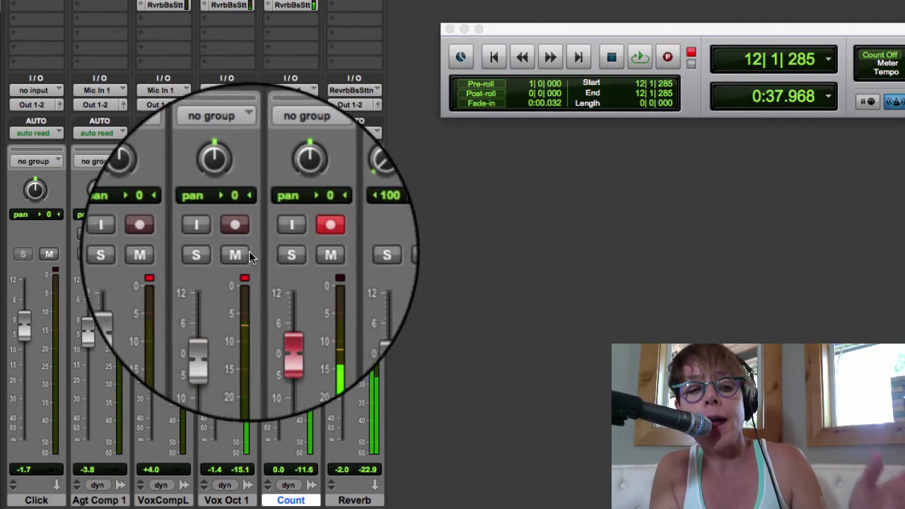
left_click_drag(284, 314, 282, 319)
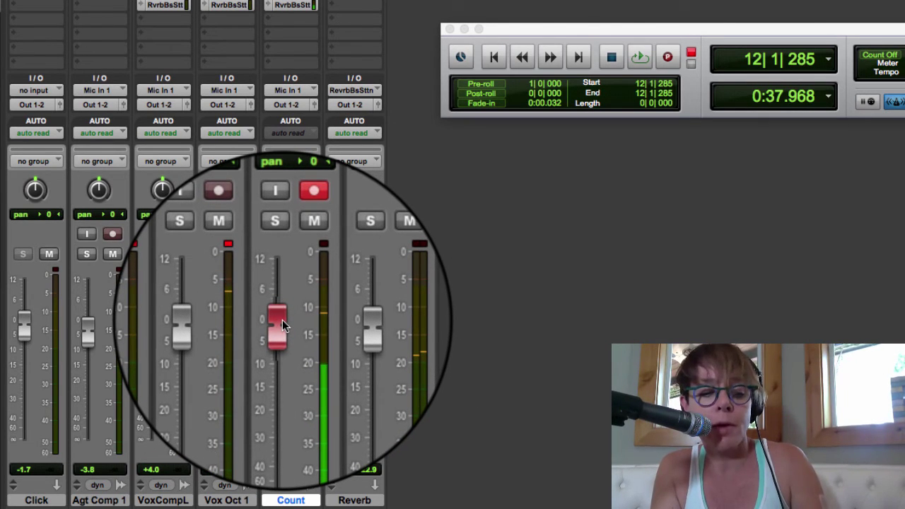
key("super+equal")
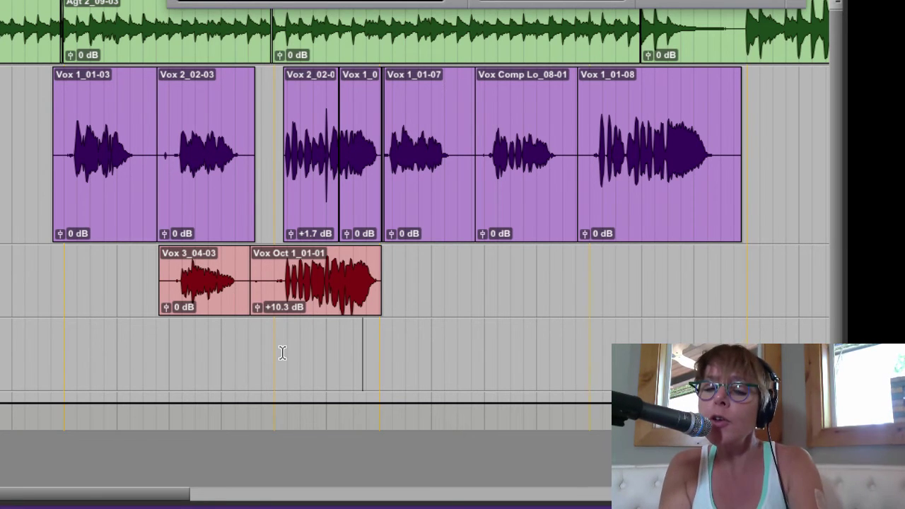
double_click(120, 159)
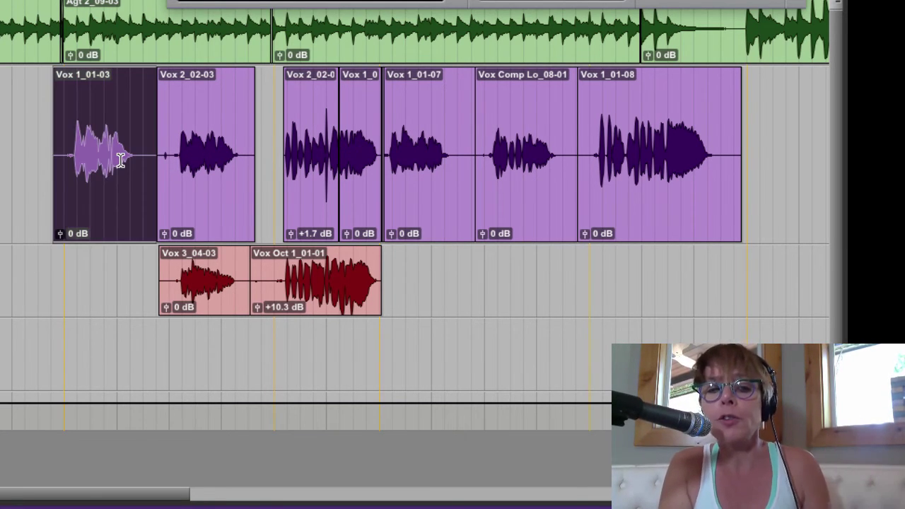
double_click(211, 172)
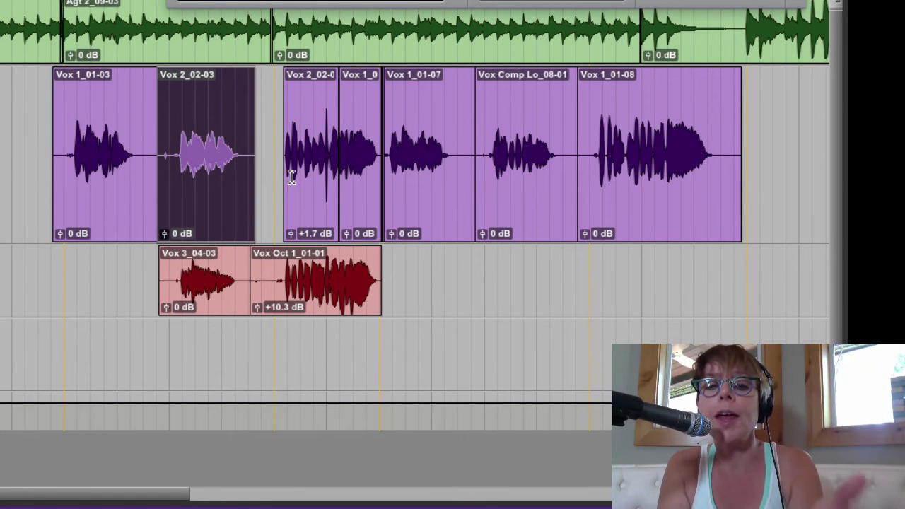
double_click(616, 167)
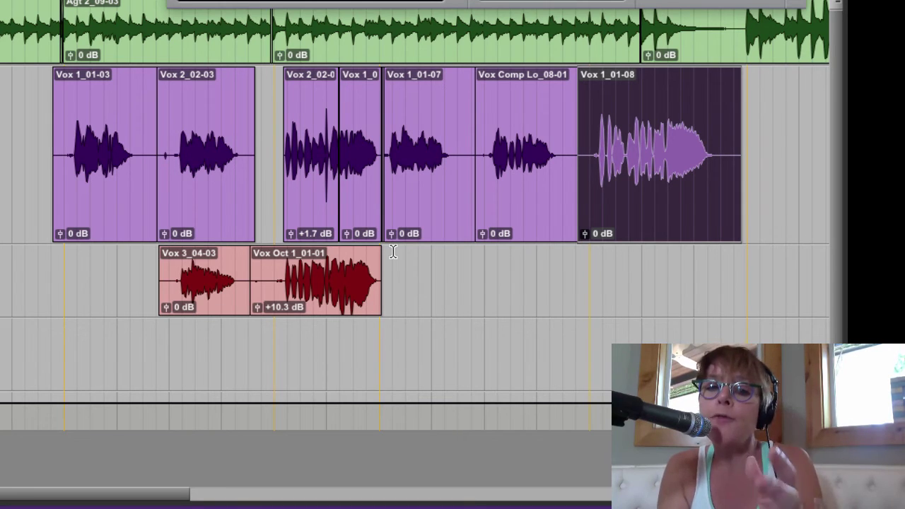
Step: Record a spoken countdown on the Count track from 11|3|776, replacing the short first take with a longer one
left_click(368, 355)
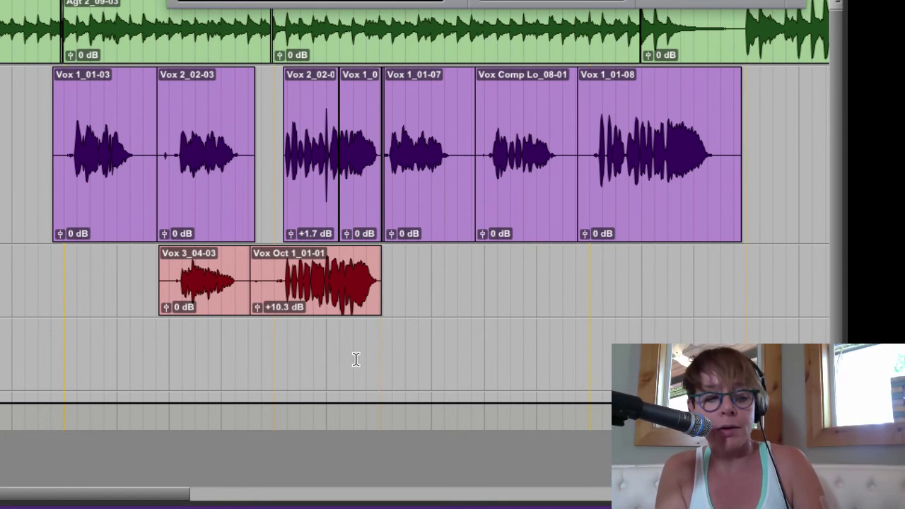
key("space")
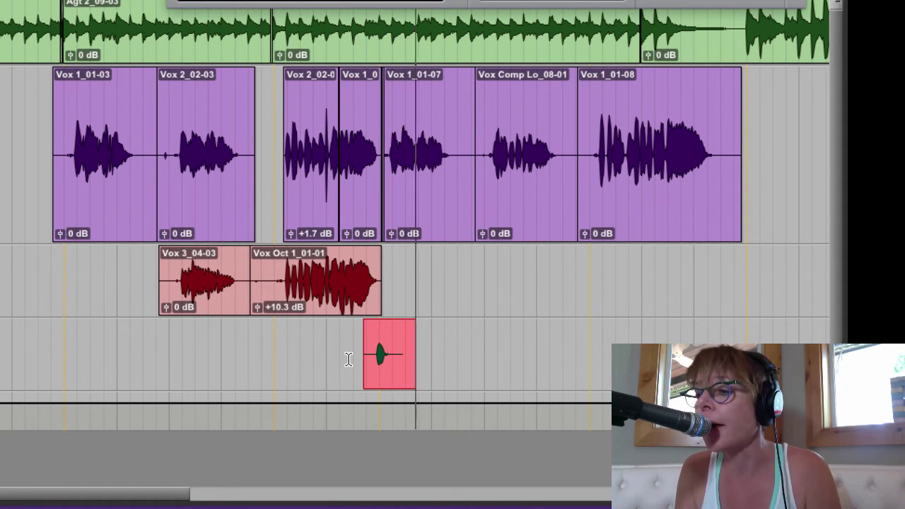
key("space")
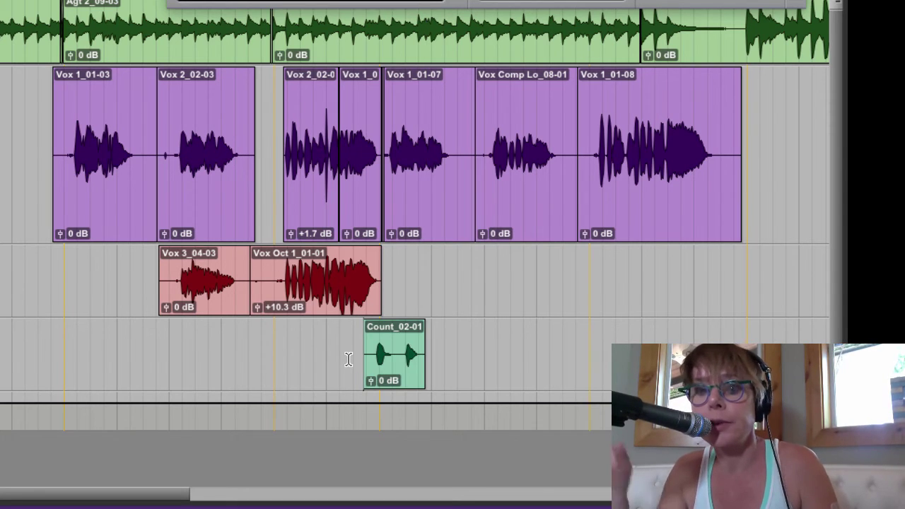
key("space")
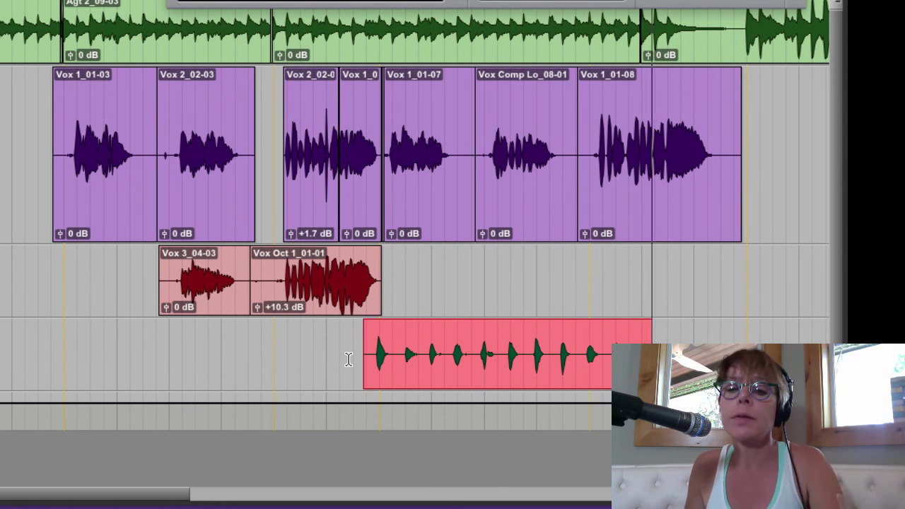
key("space")
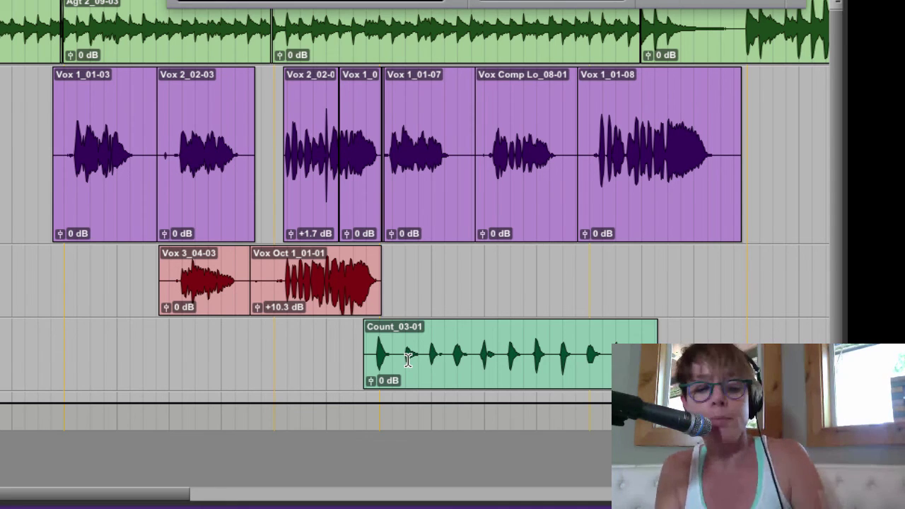
Step: Raise the Count track's reverb send to +5.3 dB in the mixer and set the track volume to -1.4 dB
key("super+equal")
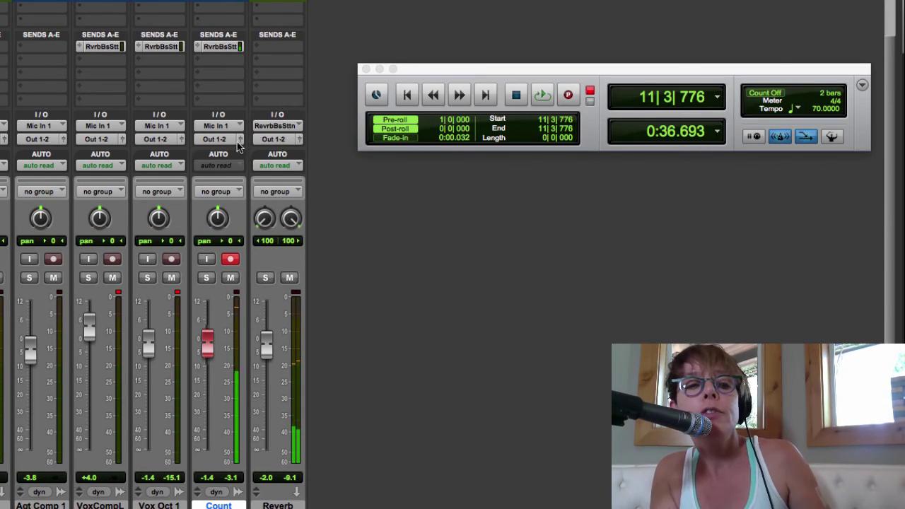
left_click(221, 47)
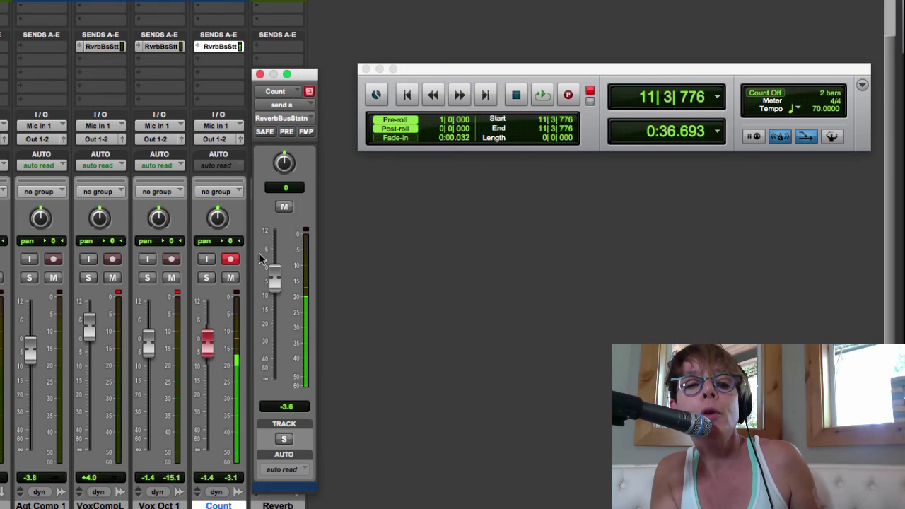
left_click(261, 77)
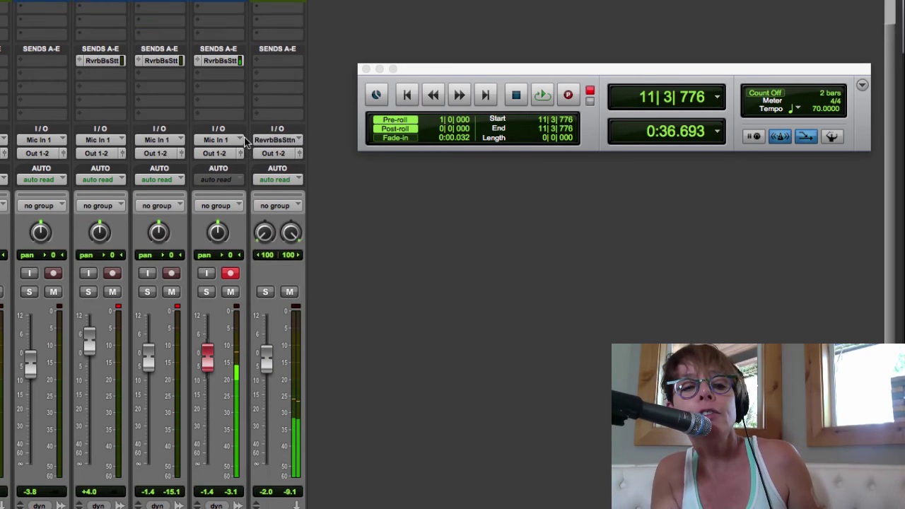
scroll(210, 311, "up", 3)
scroll(210, 311, "down", 5)
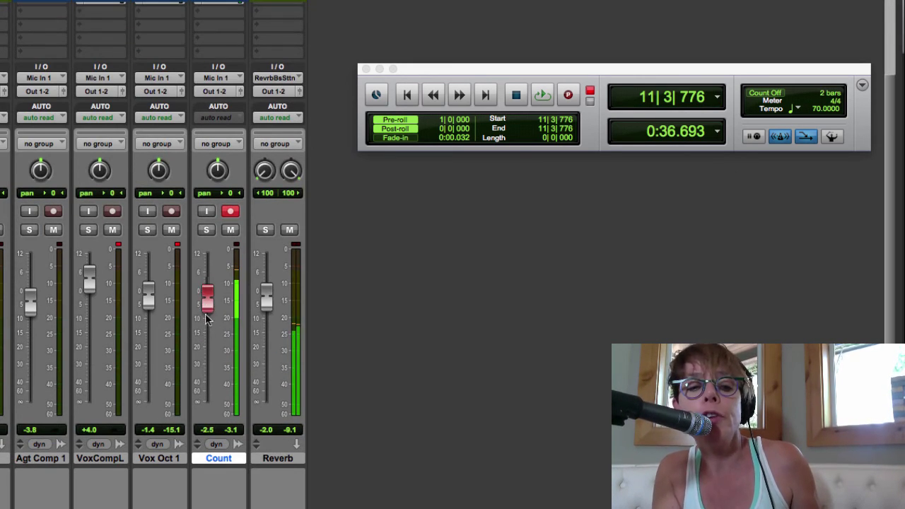
mouse_move(208, 297)
left_mouse_down()
mouse_move(207, 263)
mouse_move(207, 303)
left_mouse_up()
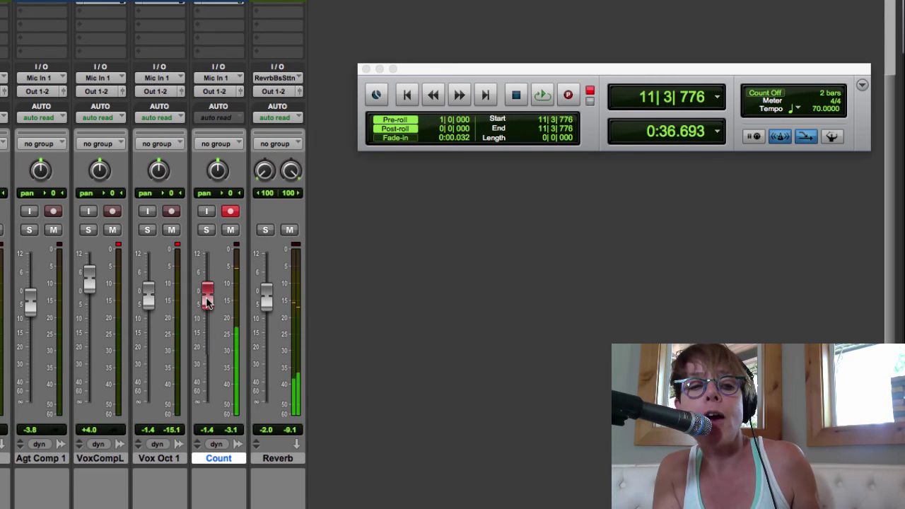
scroll(214, 142, "up", 3)
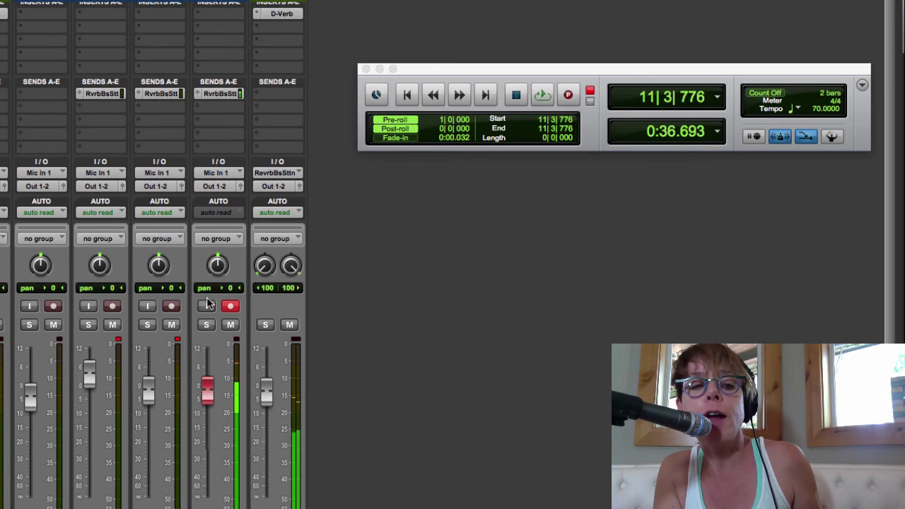
left_click(216, 95)
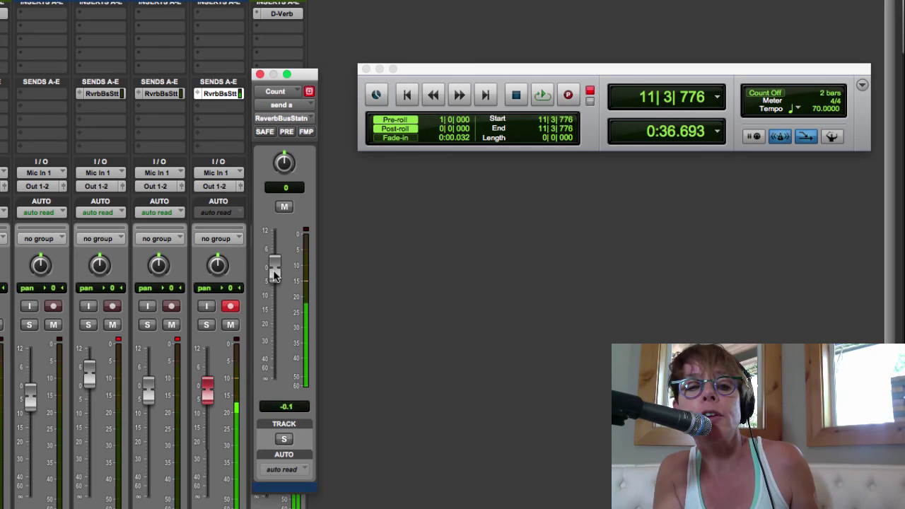
mouse_move(275, 276)
left_mouse_down()
mouse_move(275, 252)
mouse_move(274, 261)
left_mouse_up()
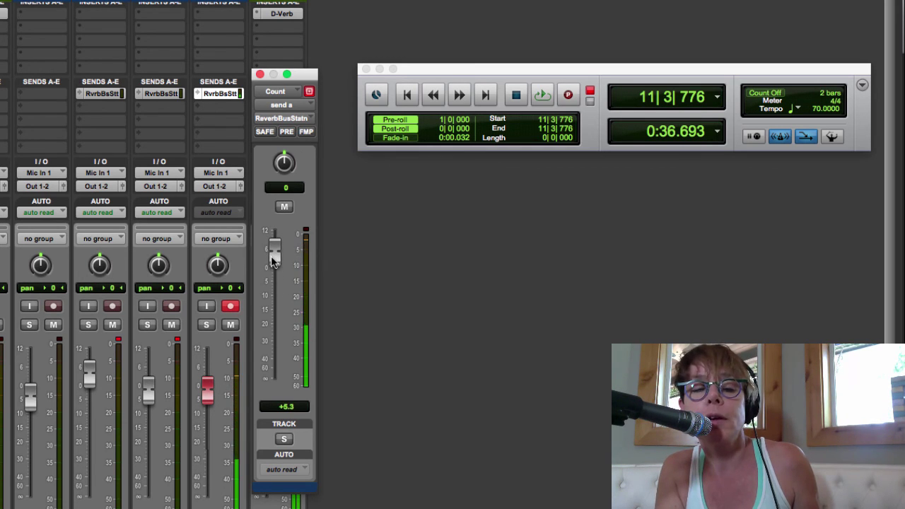
key("super+equal")
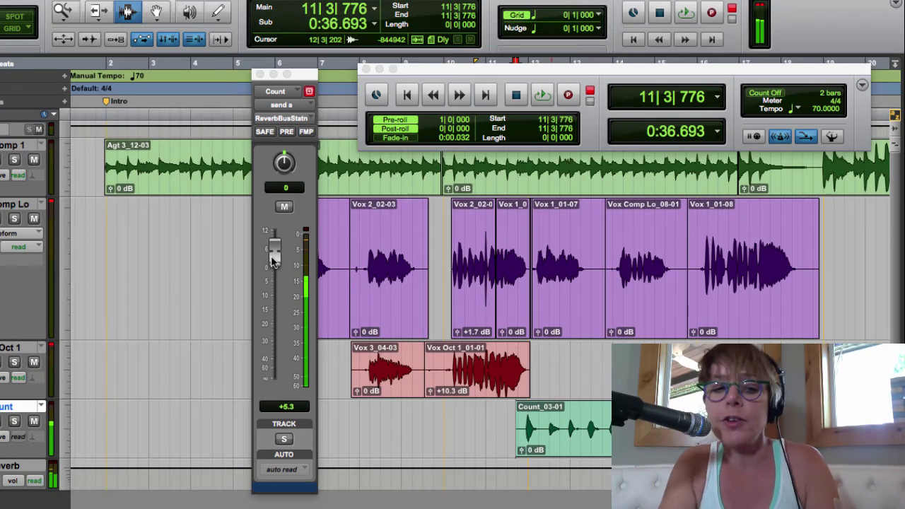
Step: Play the song twice around 11|3|776 to check the recorded countdown with its reverb
key("space")
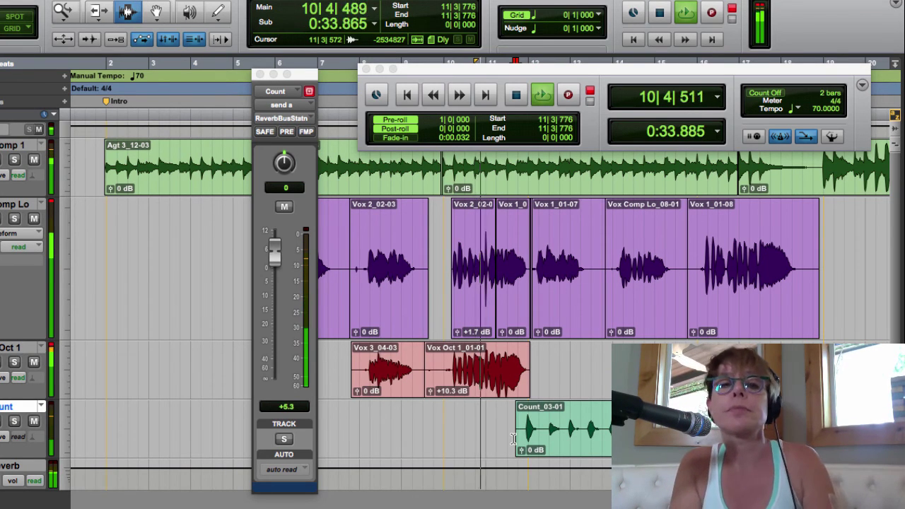
key("space")
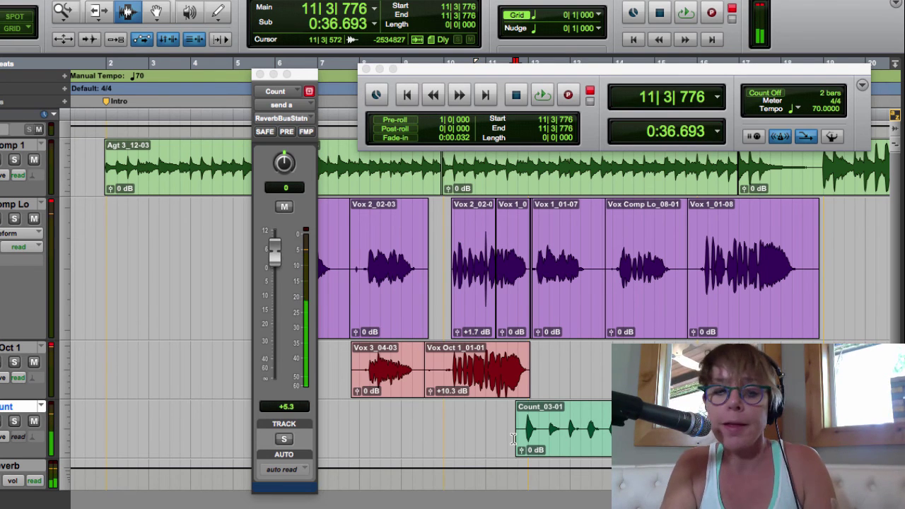
key("space")
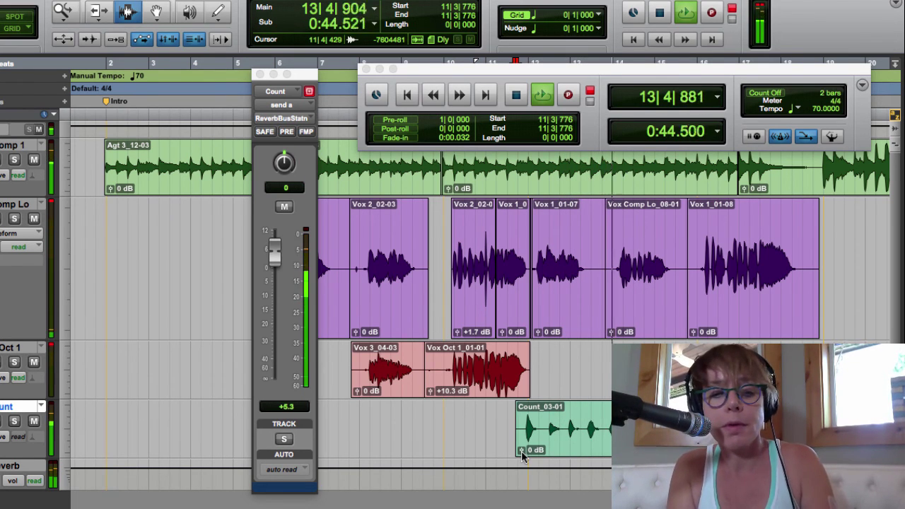
key("space")
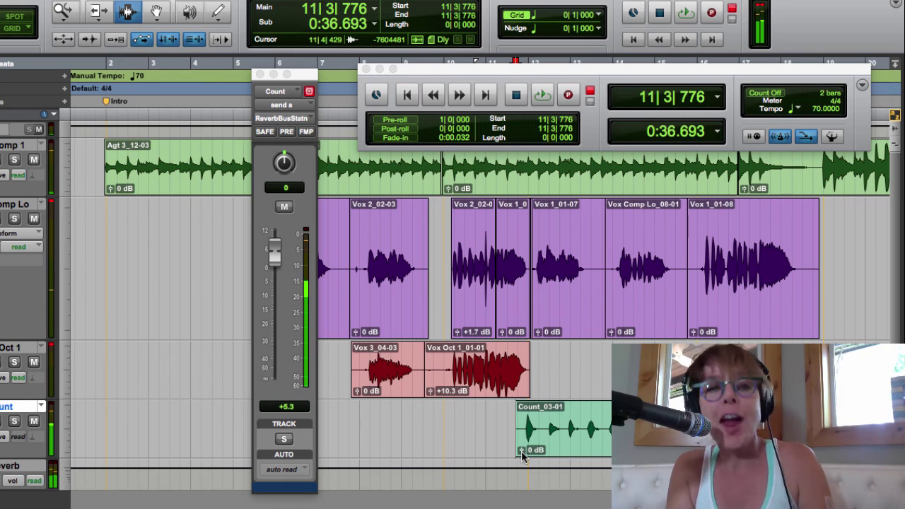